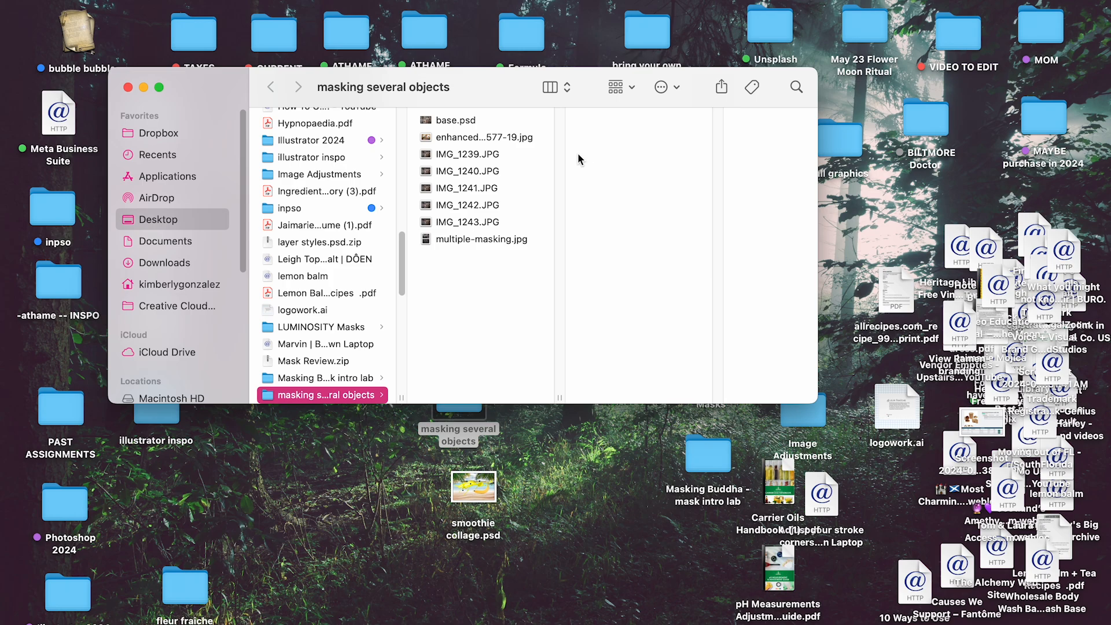
- Preview the photos IMG_1239.JPG through IMG_1243.JPG in the "masking several objects" folder at a larger size, and close the folder window
{"action": "left_click", "coordinate": [506, 154]}
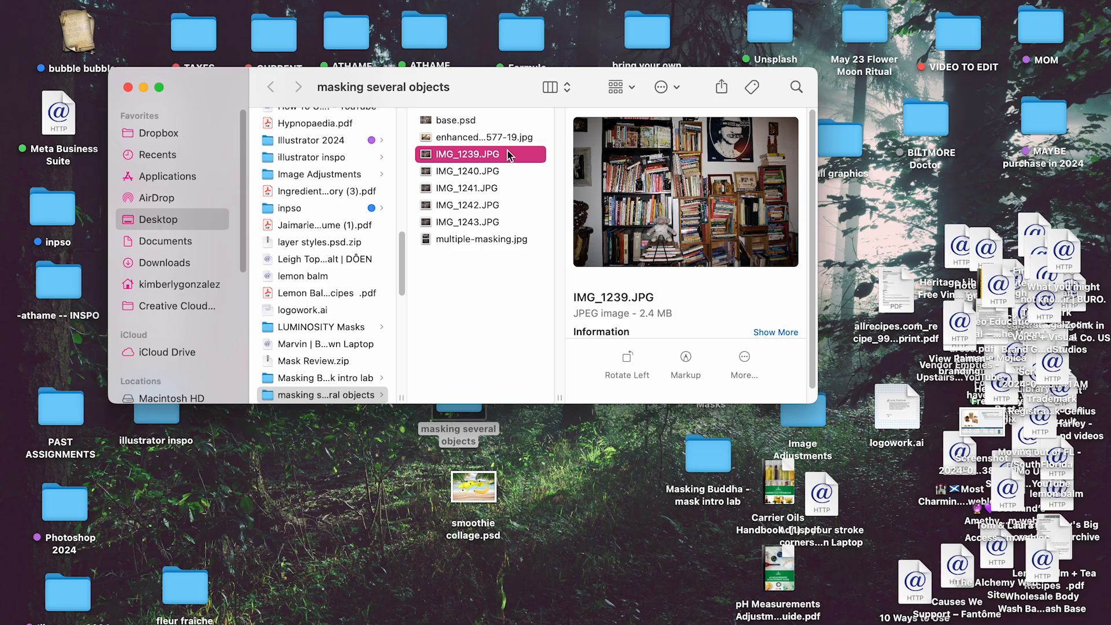
{"action": "left_click_drag", "start_coordinate": [491, 79], "coordinate": [413, 24]}
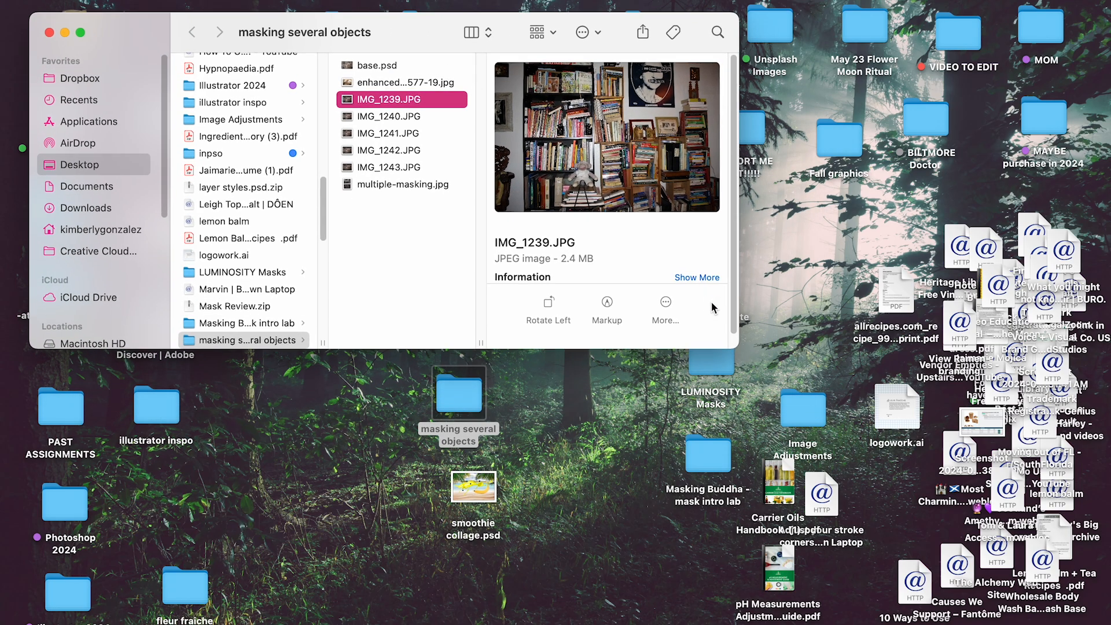
{"action": "left_click_drag", "start_coordinate": [739, 348], "coordinate": [1005, 597]}
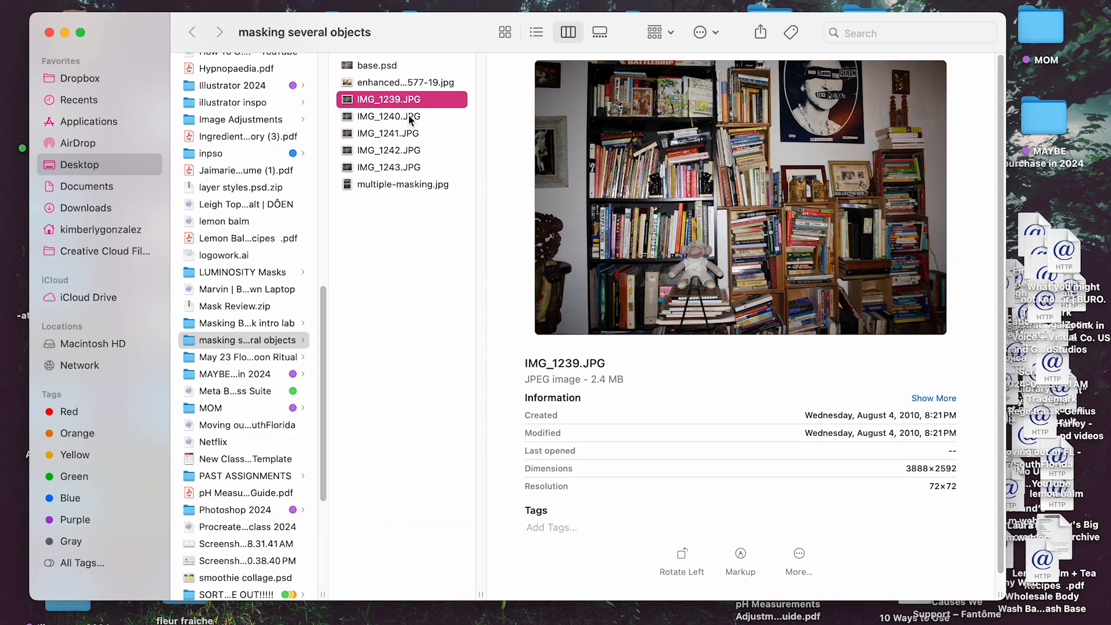
{"action": "left_click", "coordinate": [409, 116]}
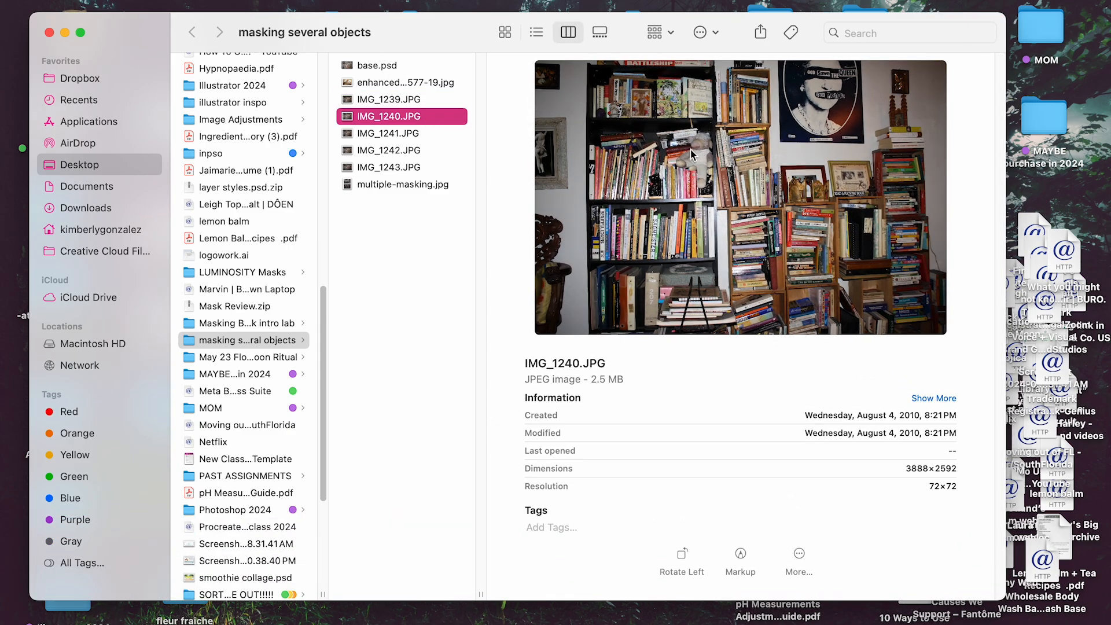
{"action": "left_click", "coordinate": [407, 134]}
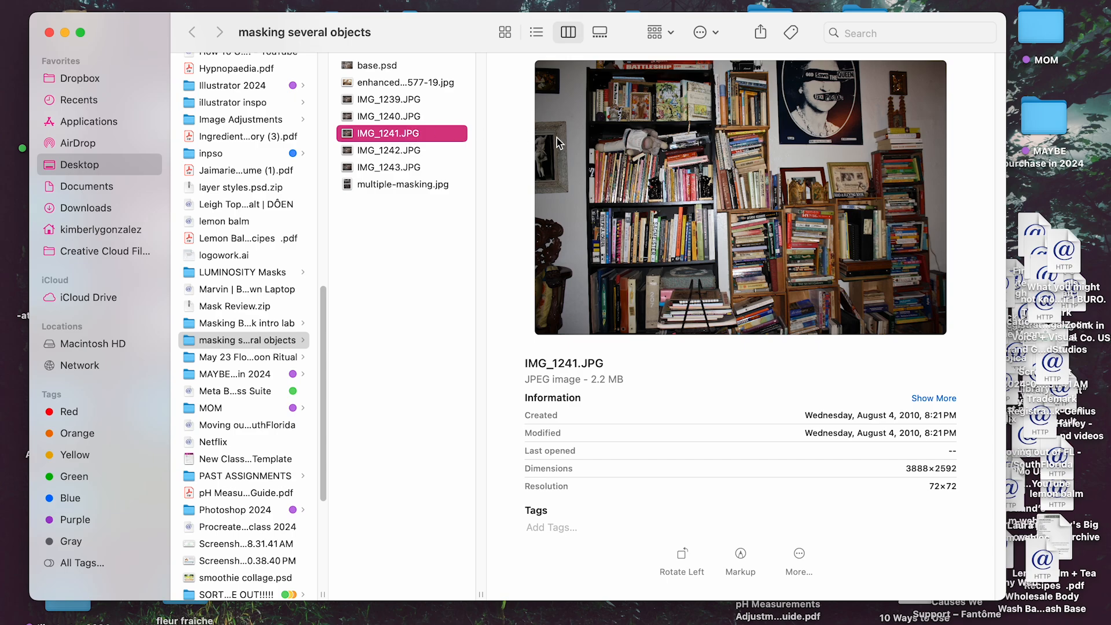
{"action": "left_click", "coordinate": [418, 152]}
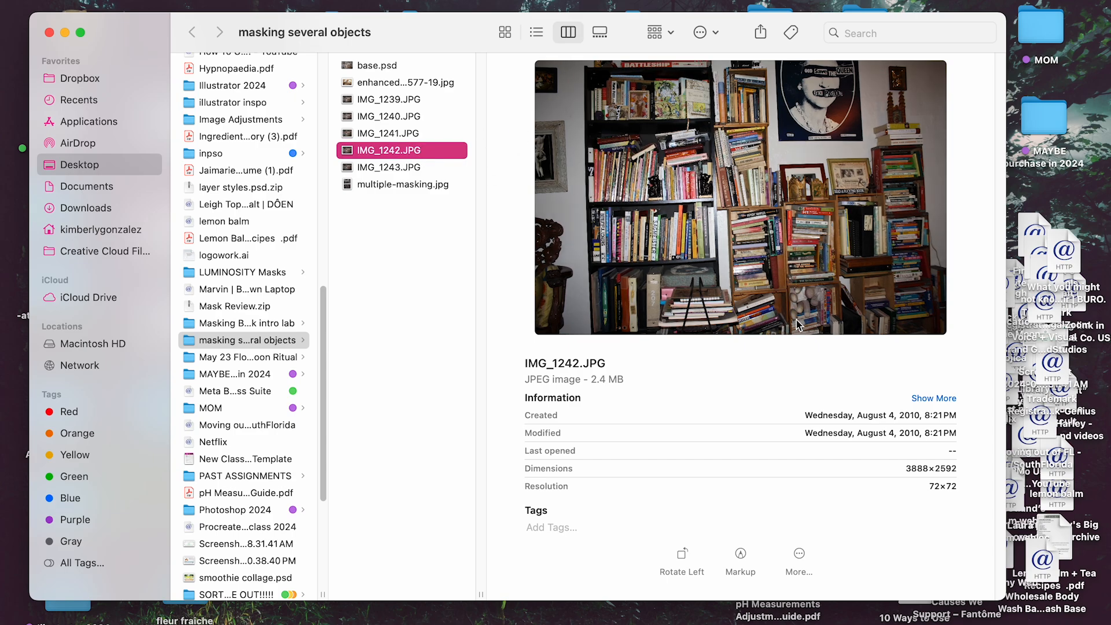
{"action": "left_click", "coordinate": [428, 169]}
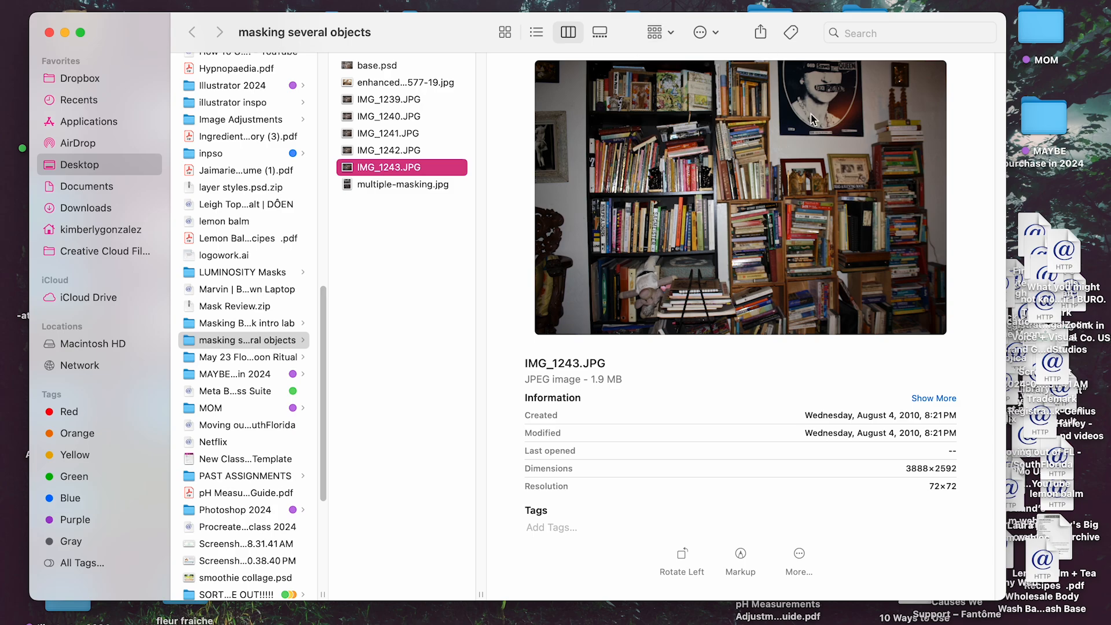
{"action": "left_click", "coordinate": [49, 34]}
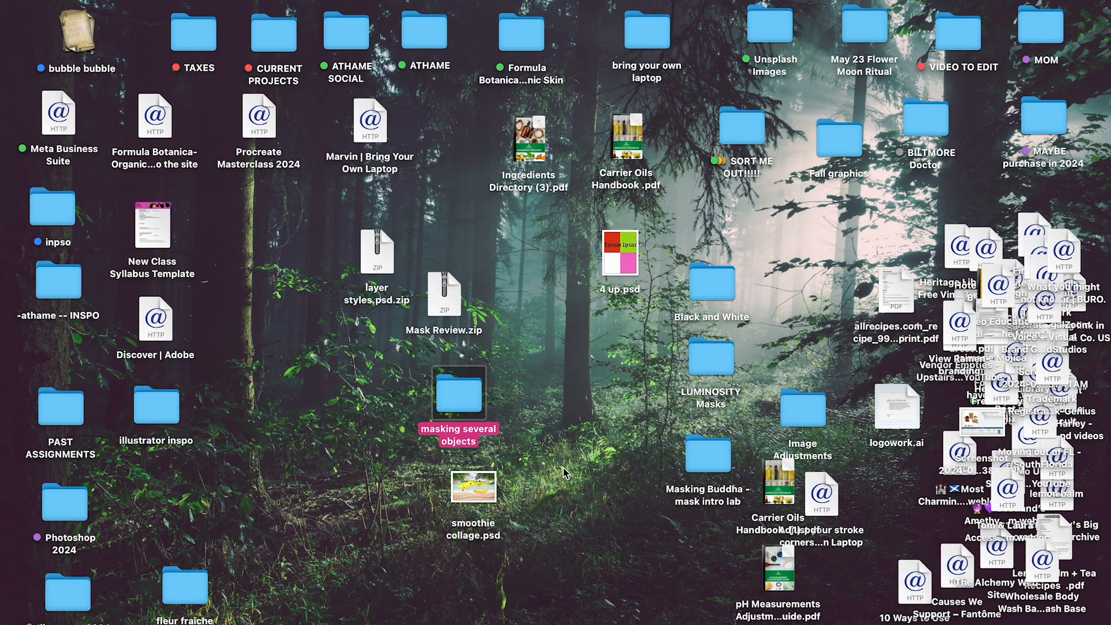
- Switch to Photoshop and open IMG_1239.JPG from the "masking several objects" folder on the Desktop
{"action": "mouse_move", "coordinate": [642, 623]}
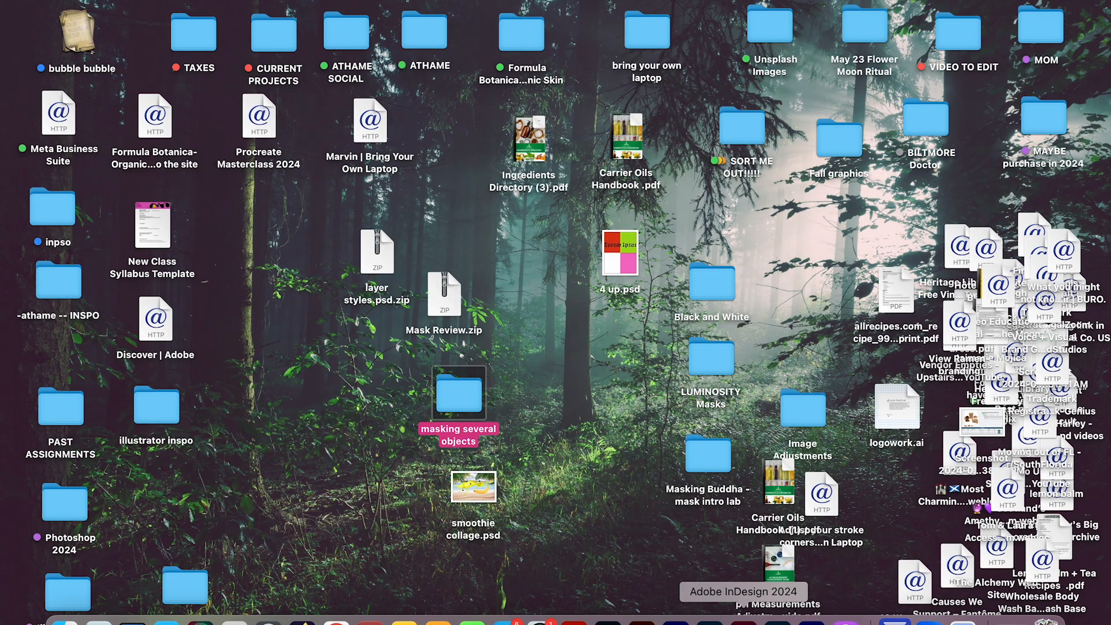
{"action": "left_click", "coordinate": [710, 623]}
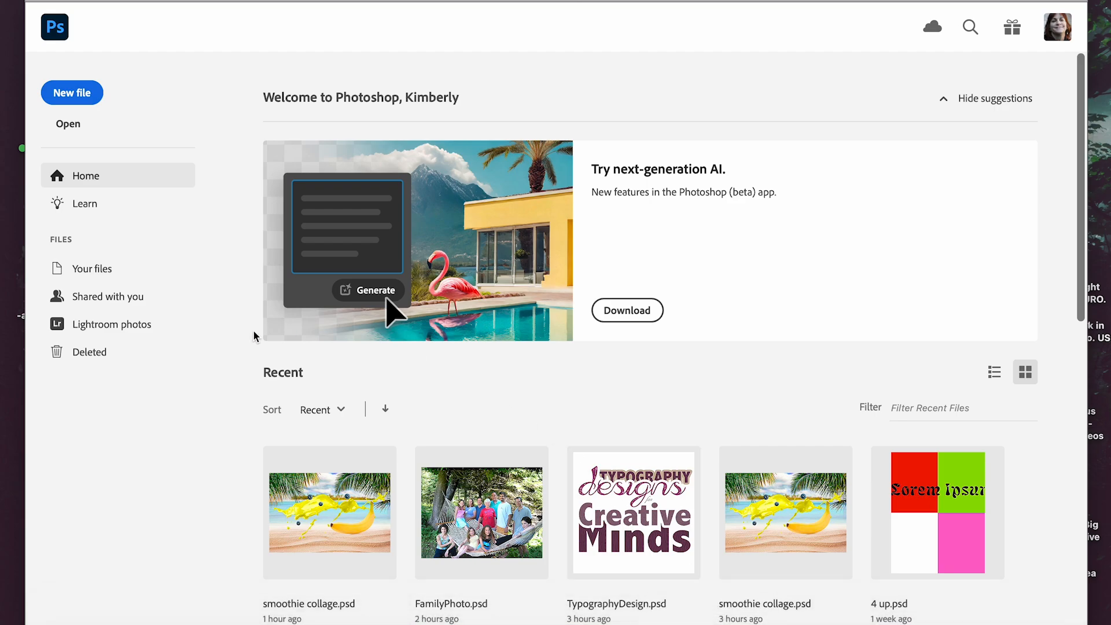
{"action": "left_click", "coordinate": [65, 127]}
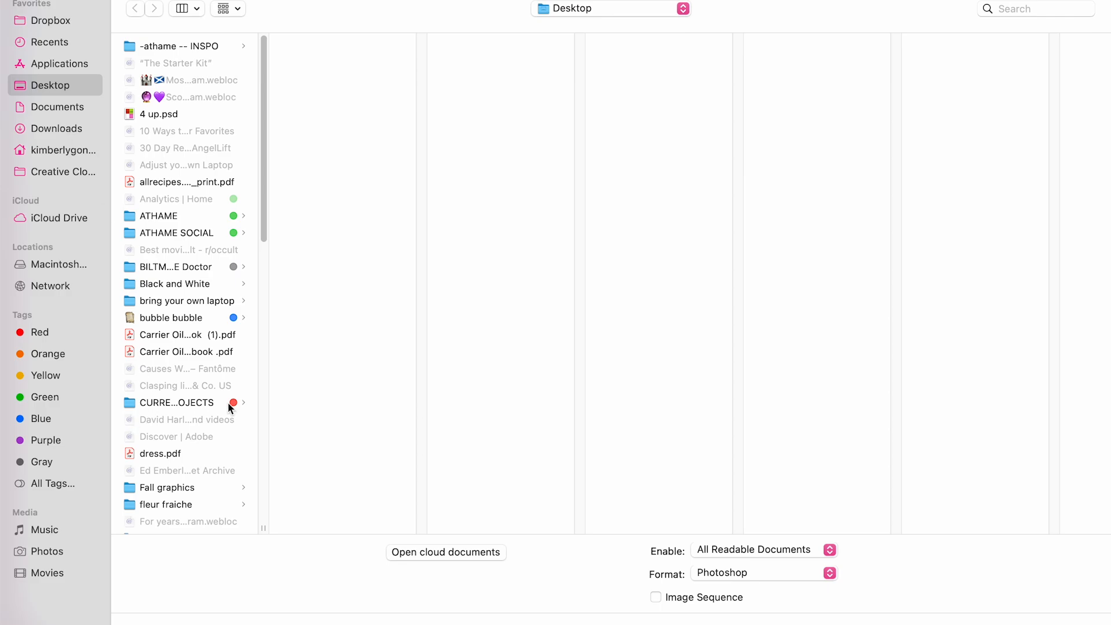
{"action": "scroll", "coordinate": [212, 411], "scroll_direction": "down", "scroll_amount": 10}
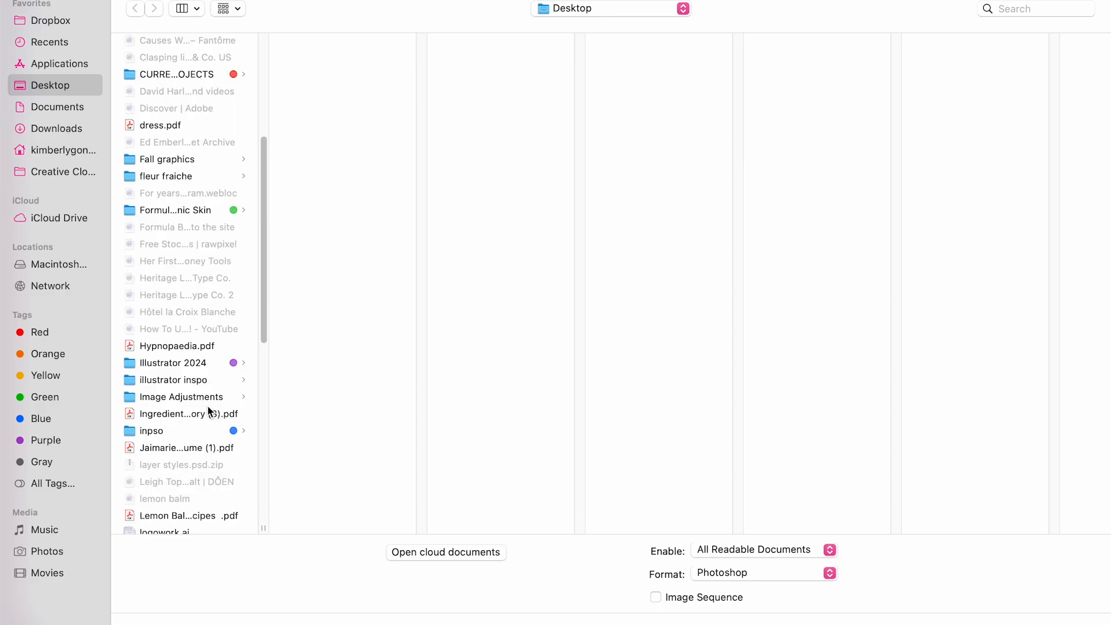
{"action": "scroll", "coordinate": [214, 385], "scroll_direction": "down", "scroll_amount": 3}
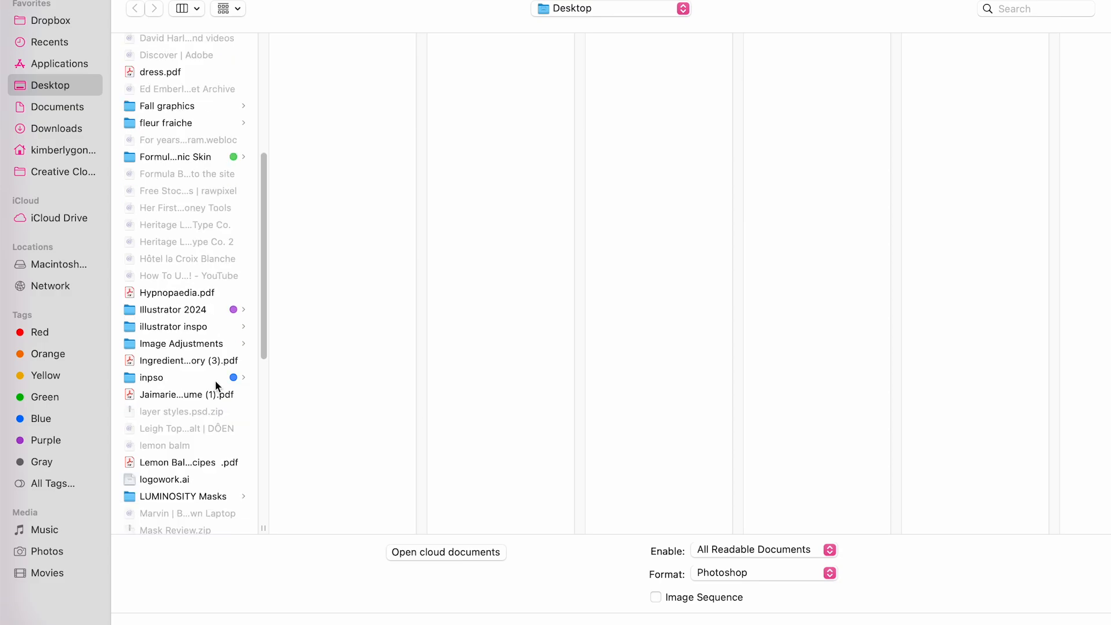
{"action": "scroll", "coordinate": [216, 386], "scroll_direction": "down", "scroll_amount": 1}
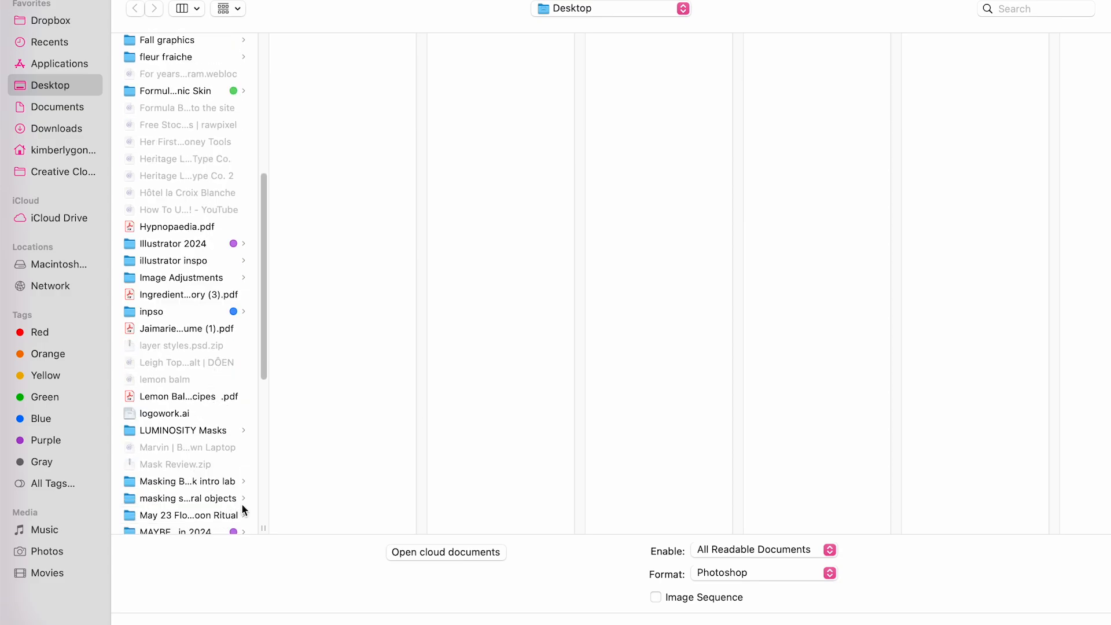
{"action": "left_click_drag", "start_coordinate": [262, 527], "coordinate": [312, 511]}
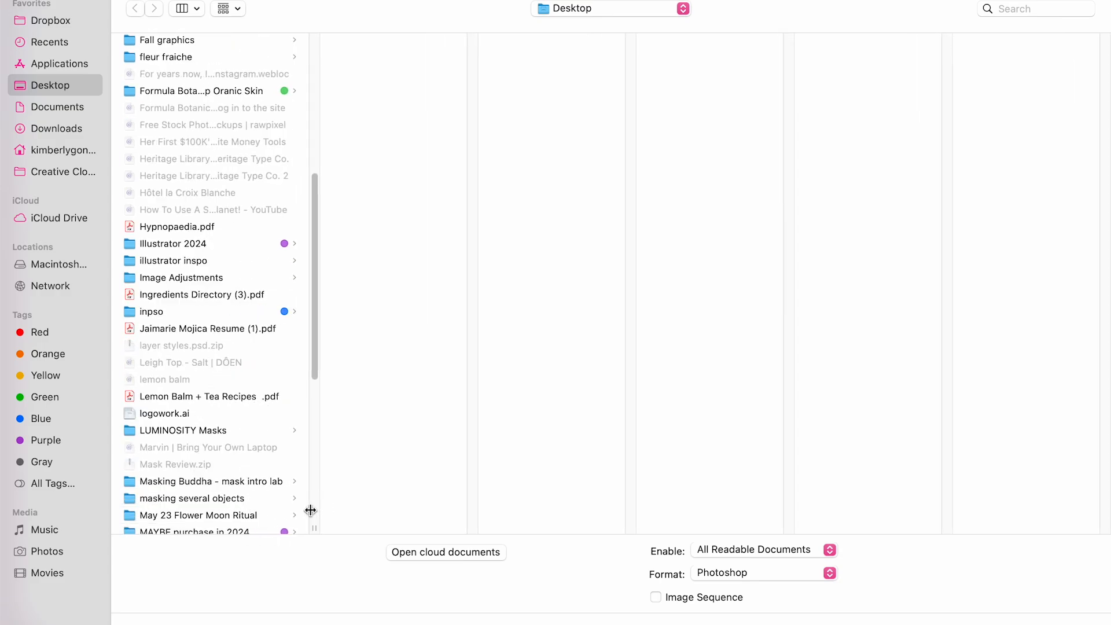
{"action": "left_click", "coordinate": [199, 498]}
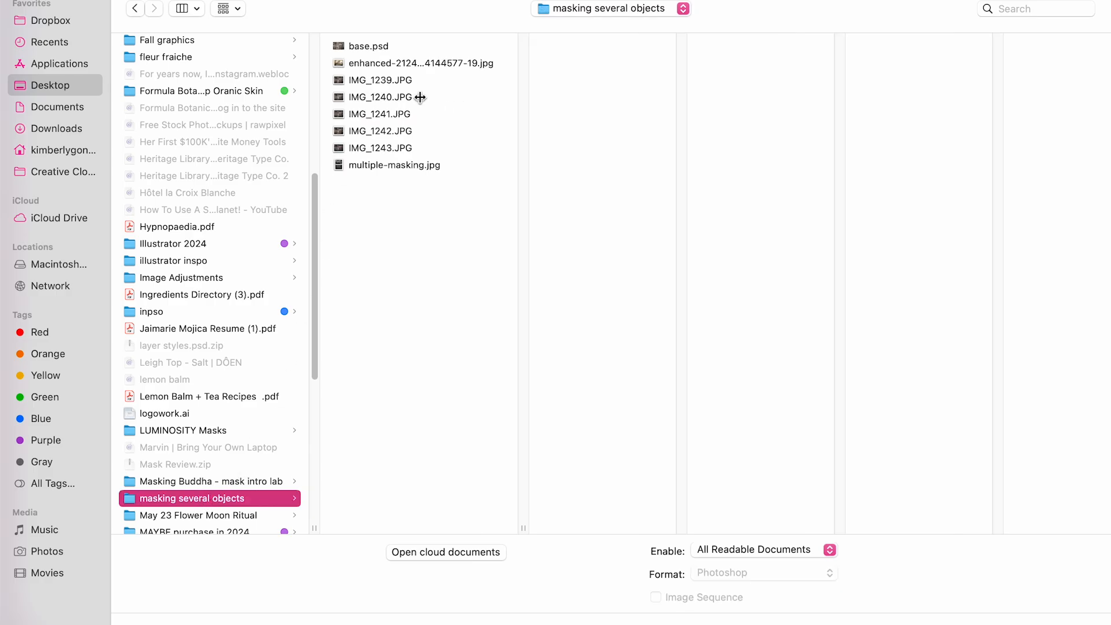
{"action": "left_click", "coordinate": [388, 81]}
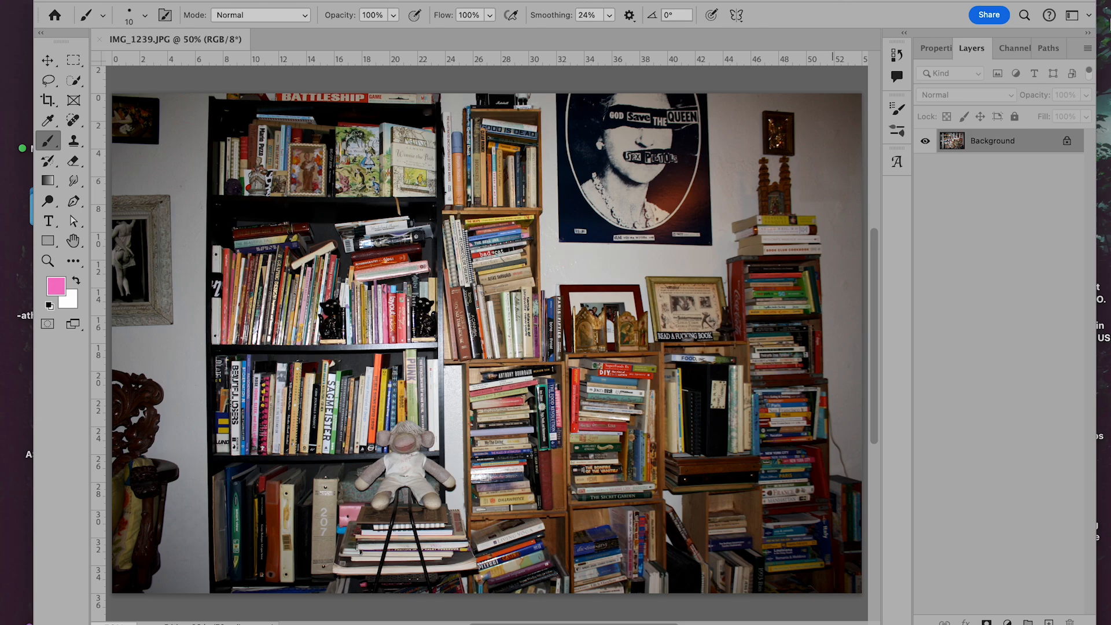
- Unlock the Background layer and place IMG_1240.JPG above it as an embedded image at its default size and position
{"action": "left_click", "coordinate": [1067, 141]}
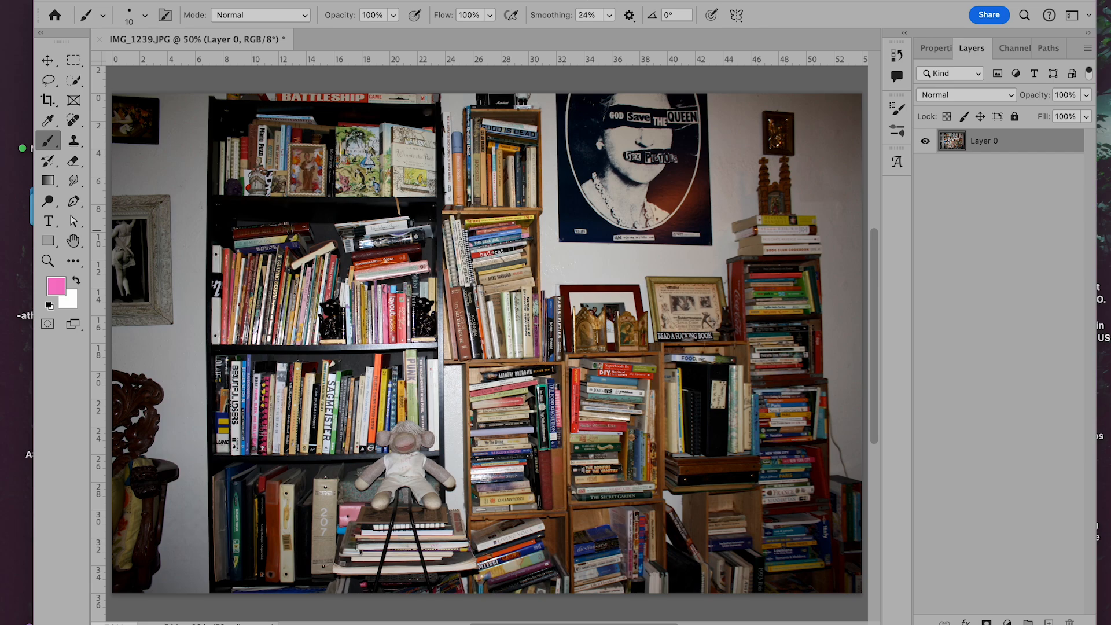
{"action": "left_click", "coordinate": [145, 1]}
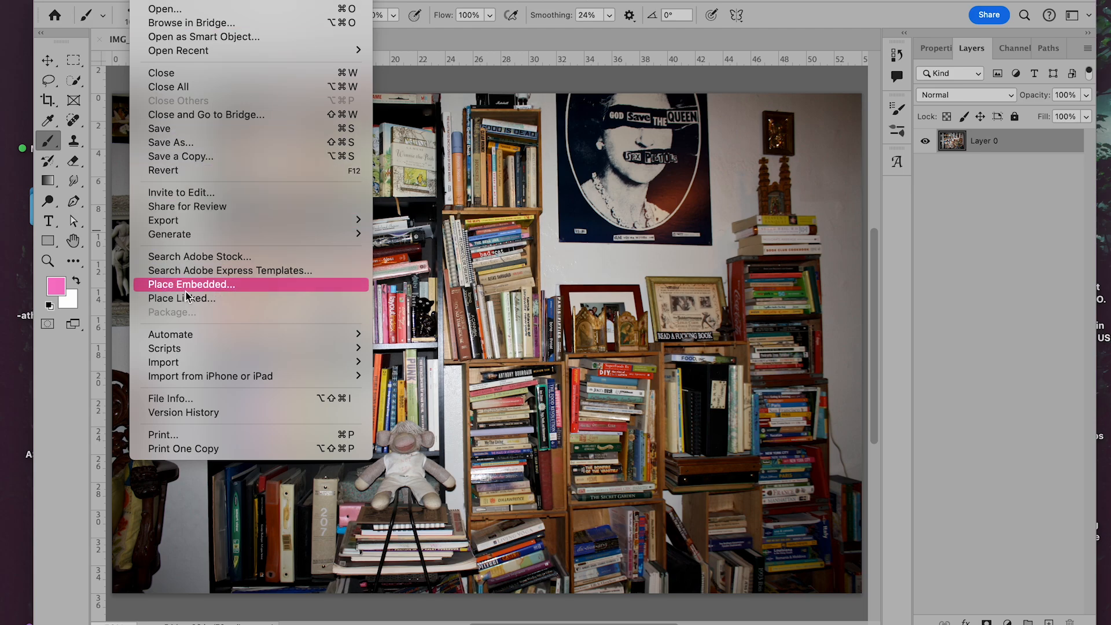
{"action": "left_click", "coordinate": [226, 288]}
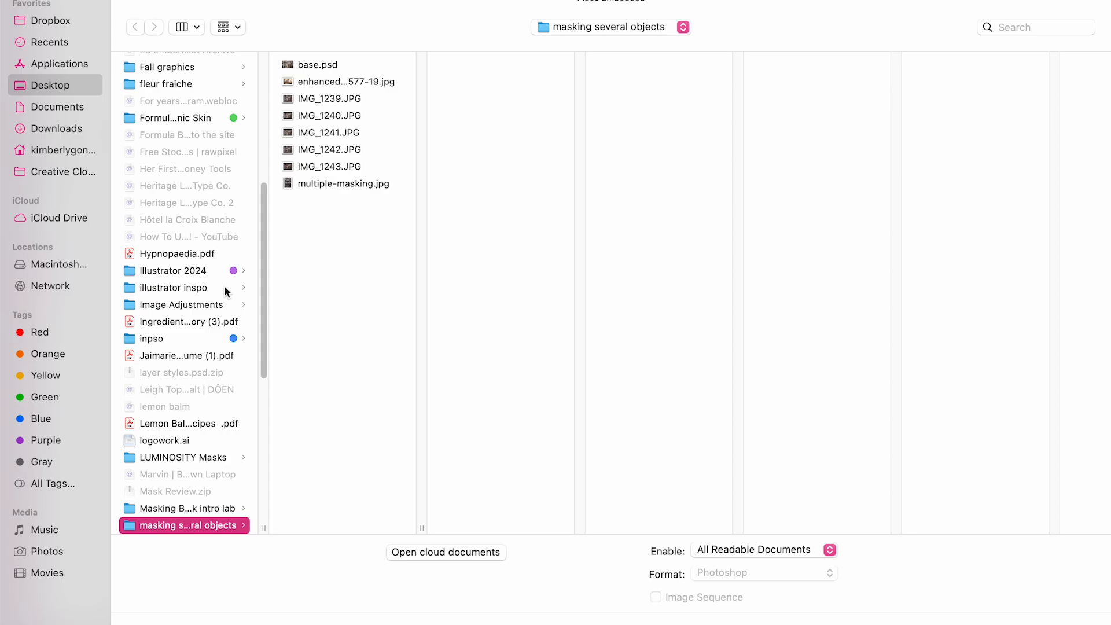
{"action": "left_click", "coordinate": [331, 117]}
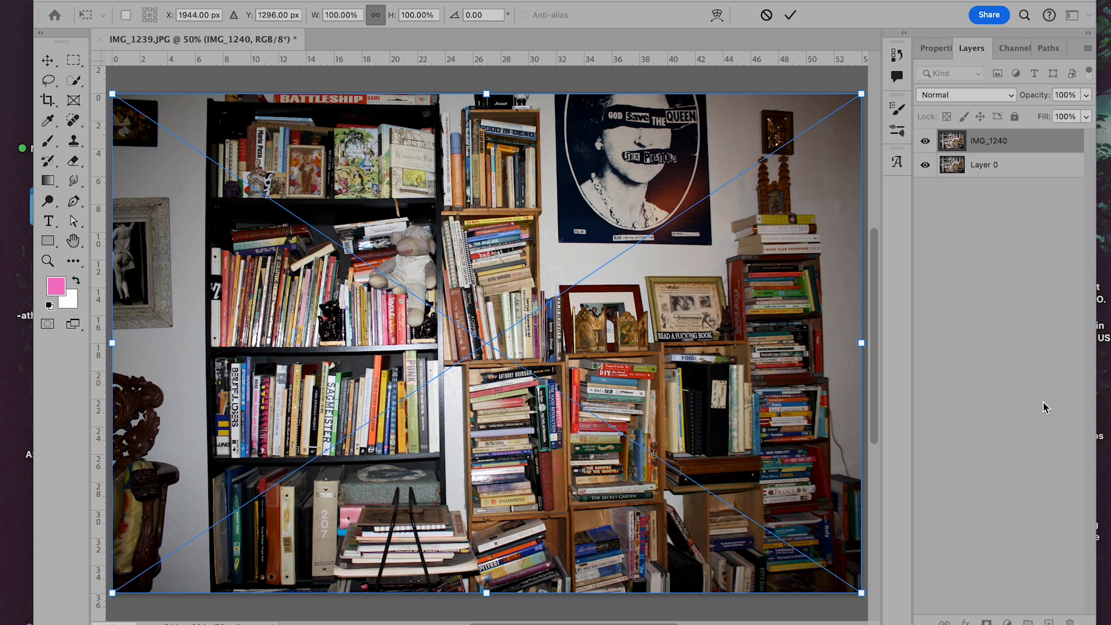
{"action": "key", "text": "Return"}
{"action": "key", "text": "b"}
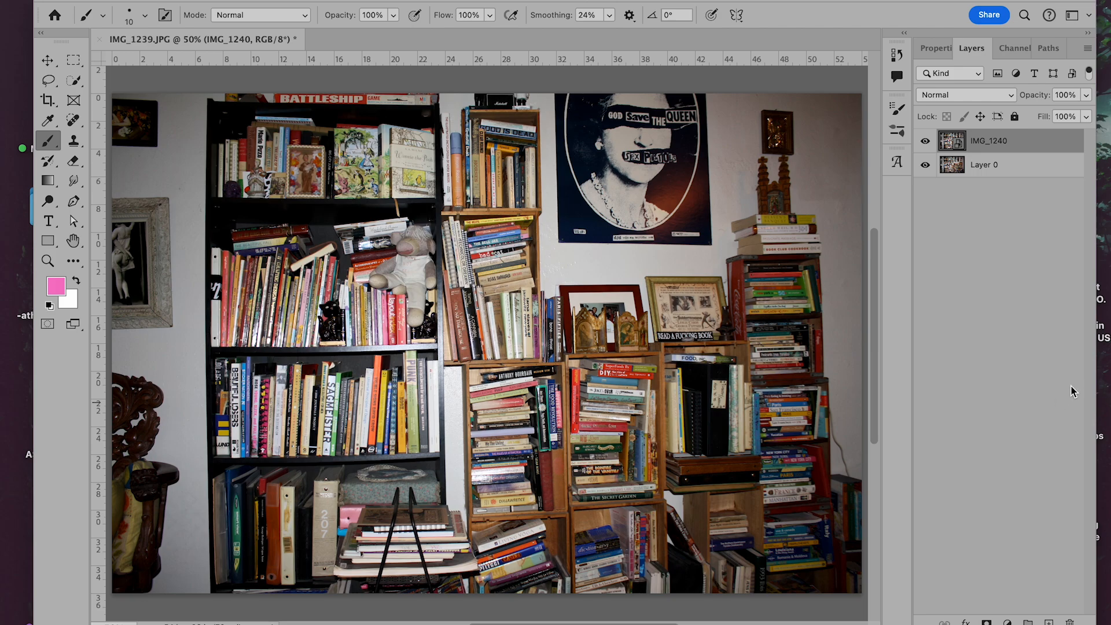
{"action": "left_click", "coordinate": [1012, 172], "text": "shift"}
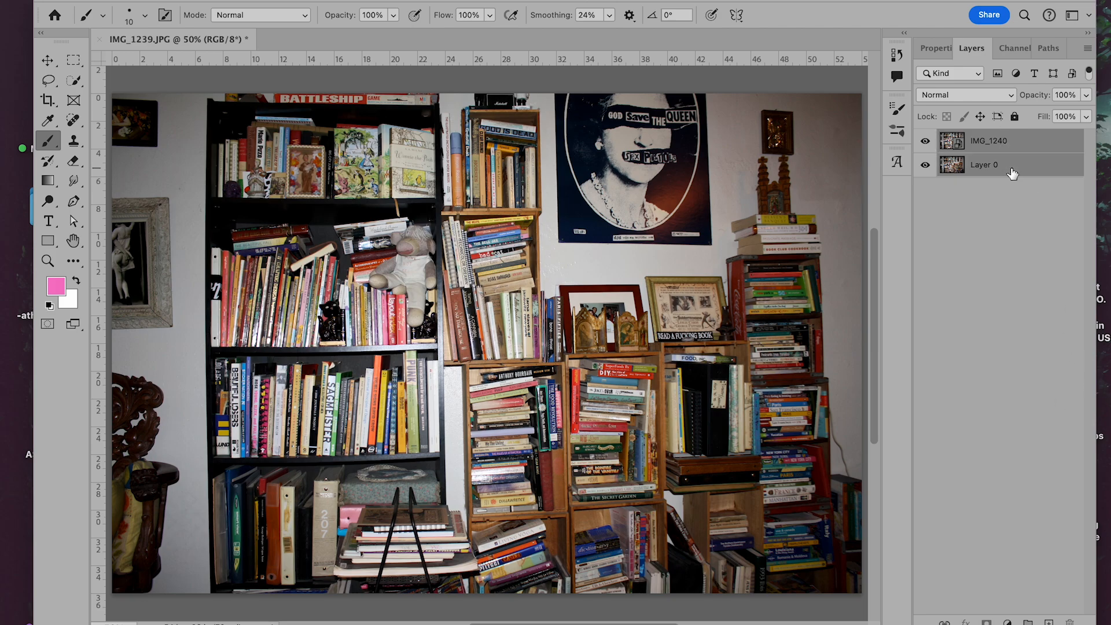
{"action": "left_click", "coordinate": [166, 0]}
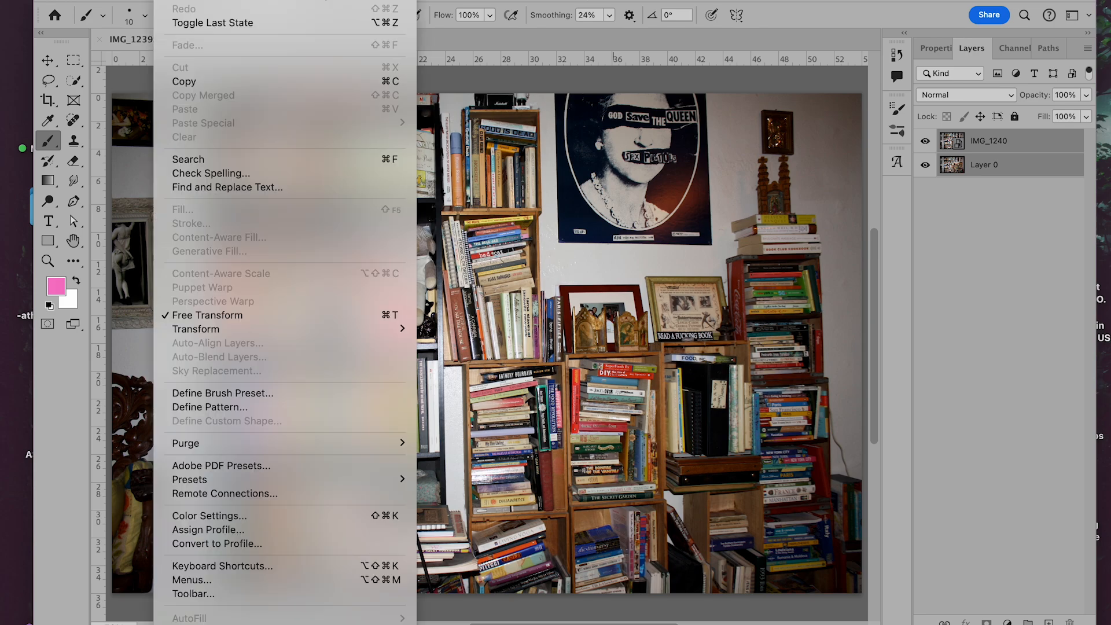
{"action": "key", "text": "Escape"}
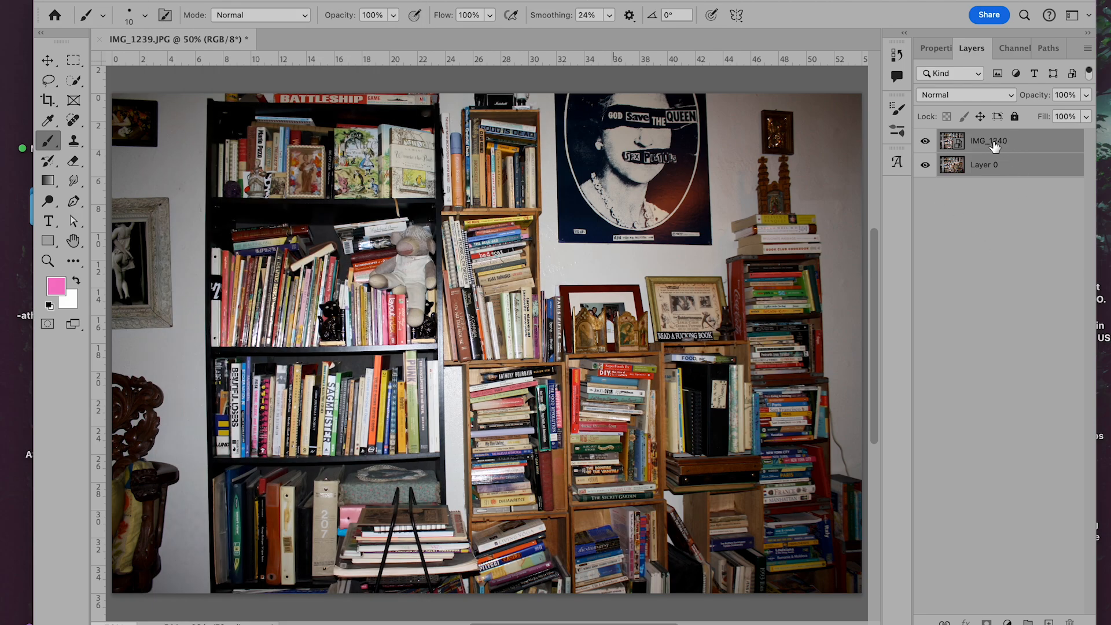
- Rasterize the placed IMG_1240 smart object layer
{"action": "left_click", "coordinate": [1023, 146]}
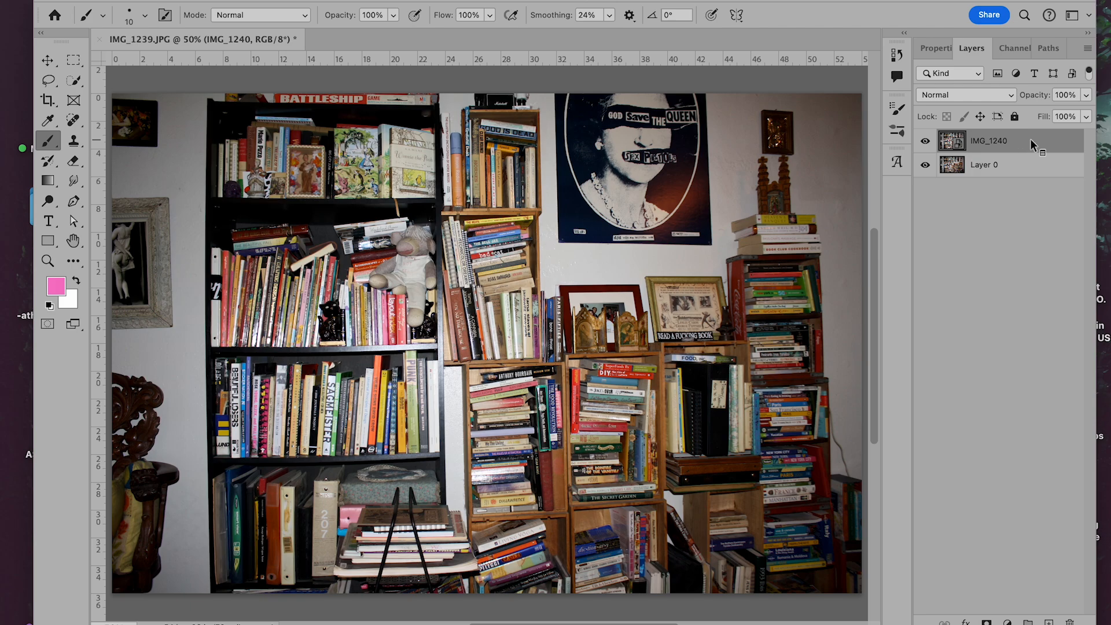
{"action": "right_click", "coordinate": [1033, 143]}
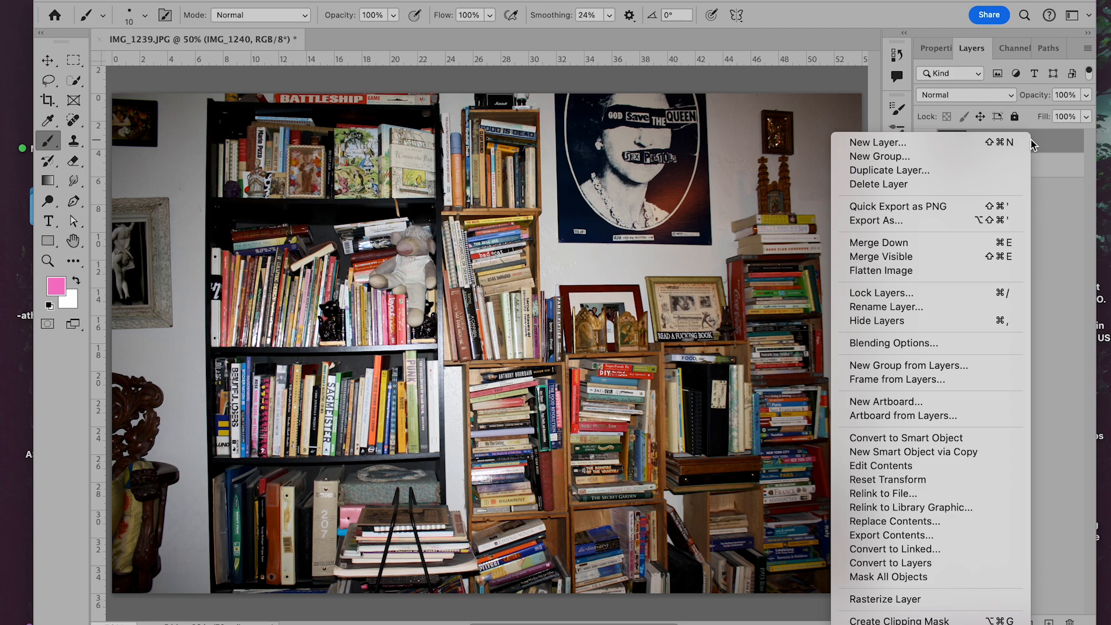
{"action": "left_click", "coordinate": [961, 599]}
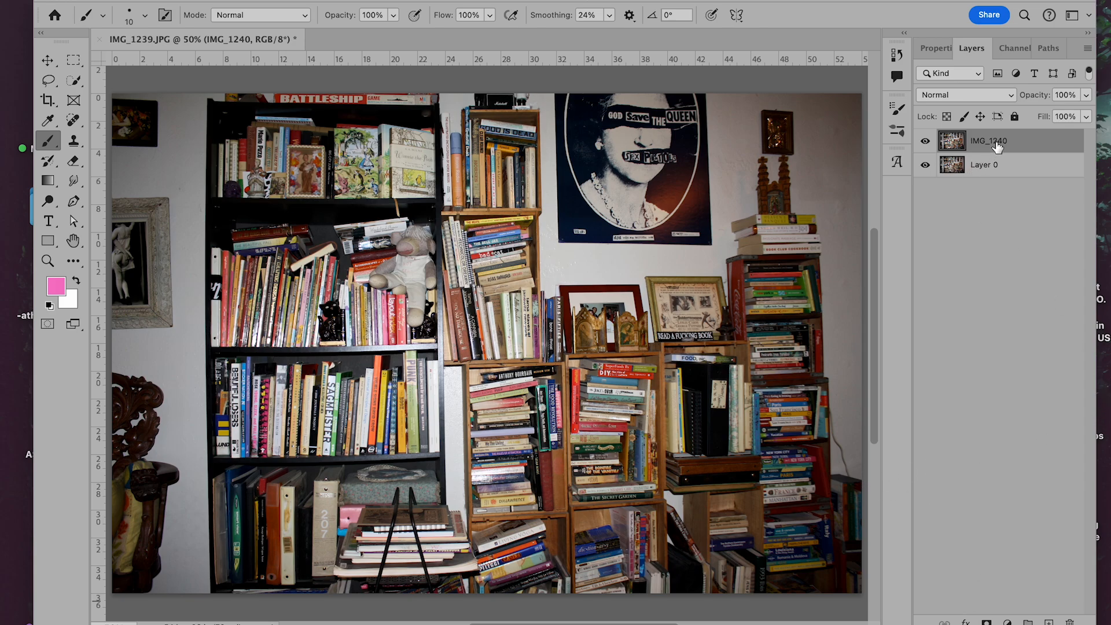
- Auto-align the IMG_1240 layer and Layer 0 using the Auto projection
{"action": "left_click", "coordinate": [1018, 169], "text": "shift"}
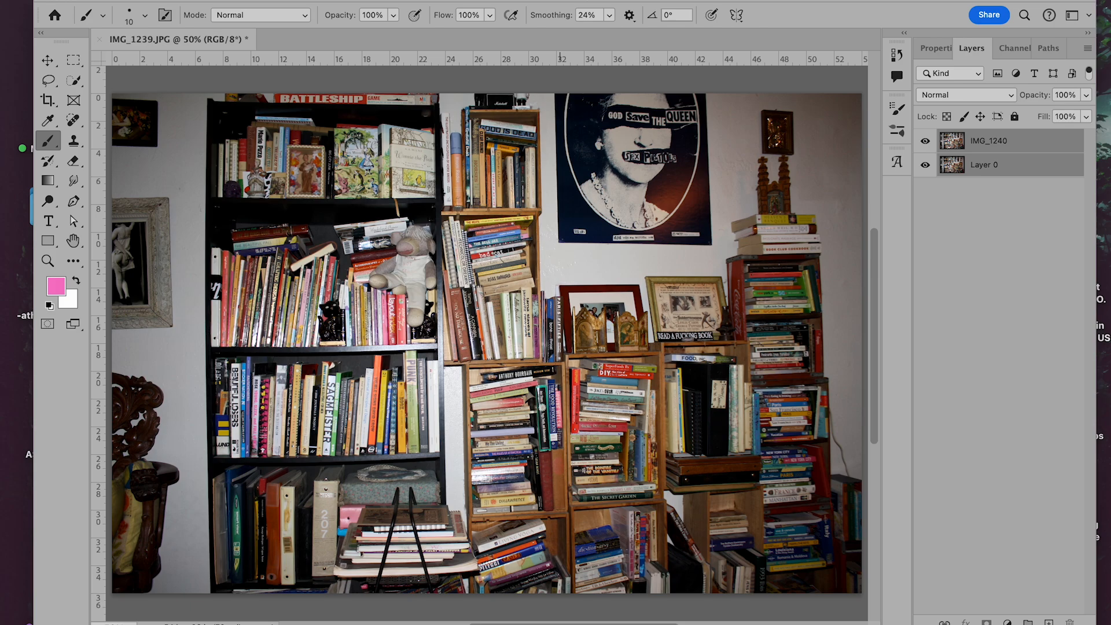
{"action": "left_click", "coordinate": [167, 0]}
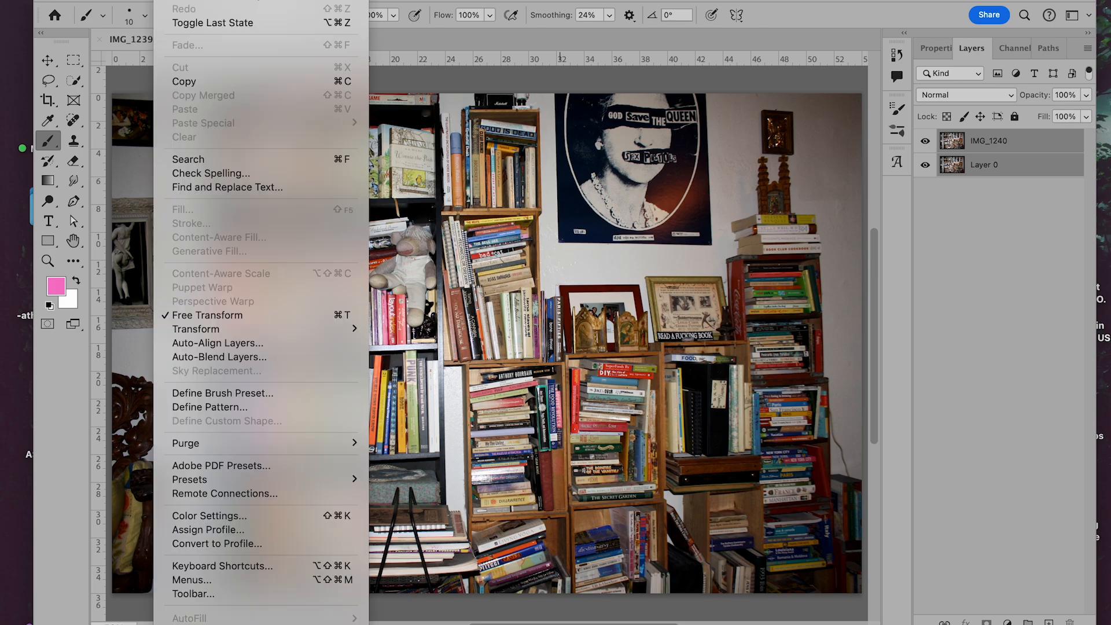
{"action": "left_click", "coordinate": [258, 345]}
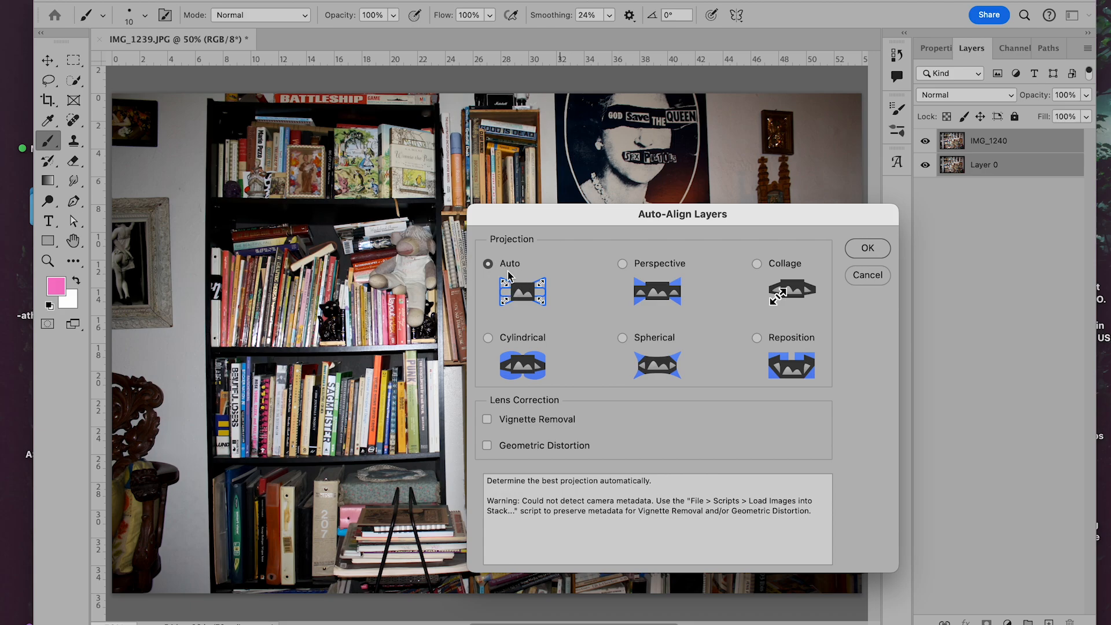
{"action": "left_click", "coordinate": [868, 249]}
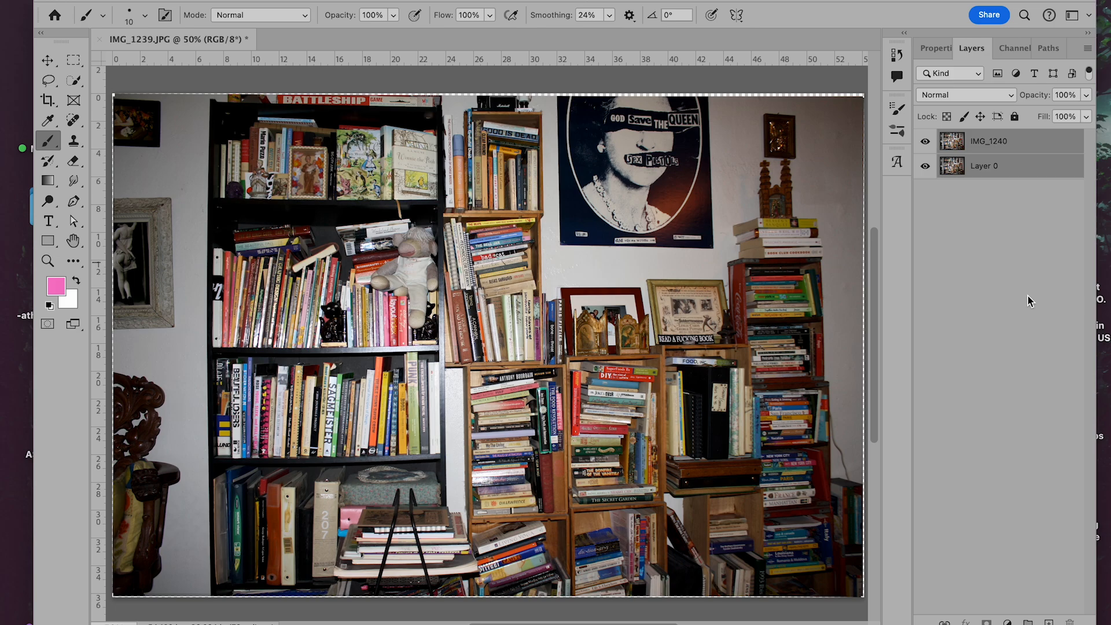
- Make IMG_1240 the only selected layer
{"action": "left_click", "coordinate": [1057, 149]}
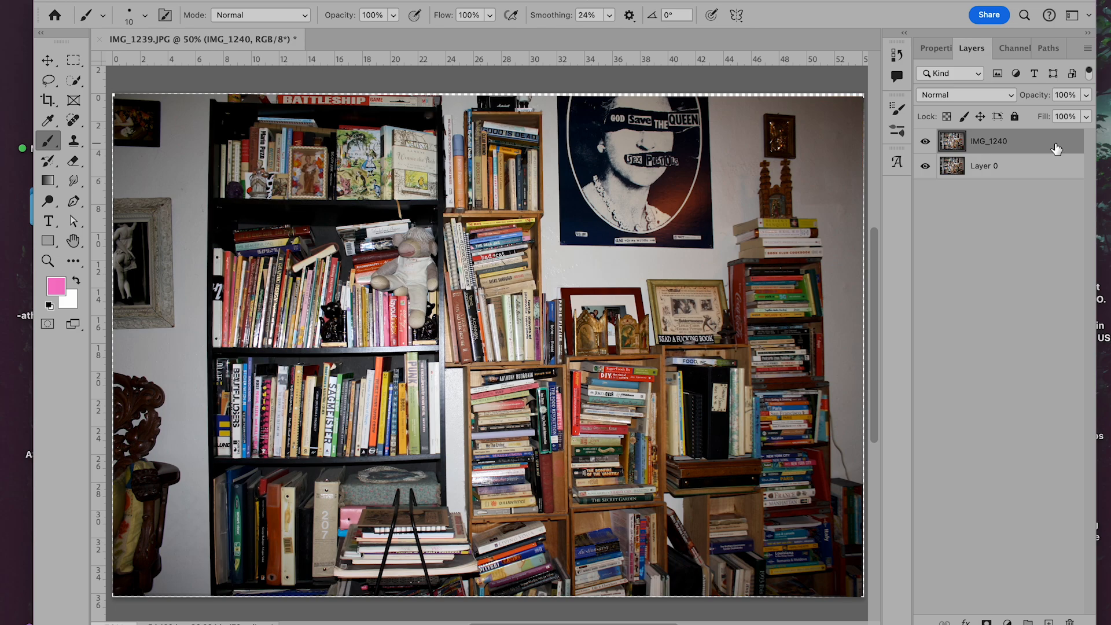
{"action": "left_click", "coordinate": [1022, 169]}
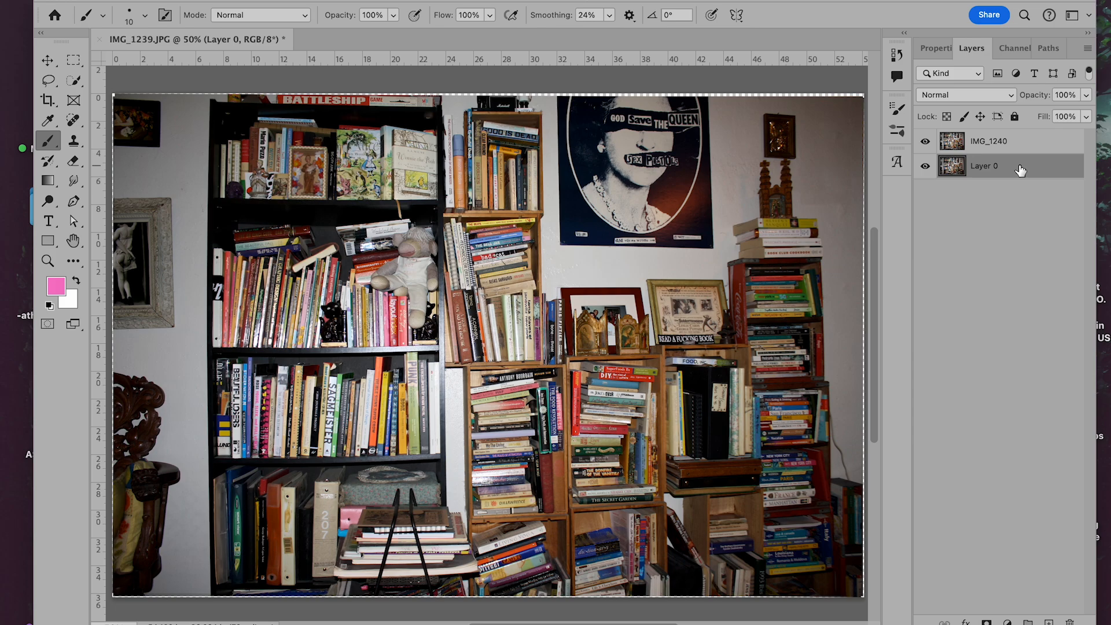
{"action": "left_click", "coordinate": [1014, 146]}
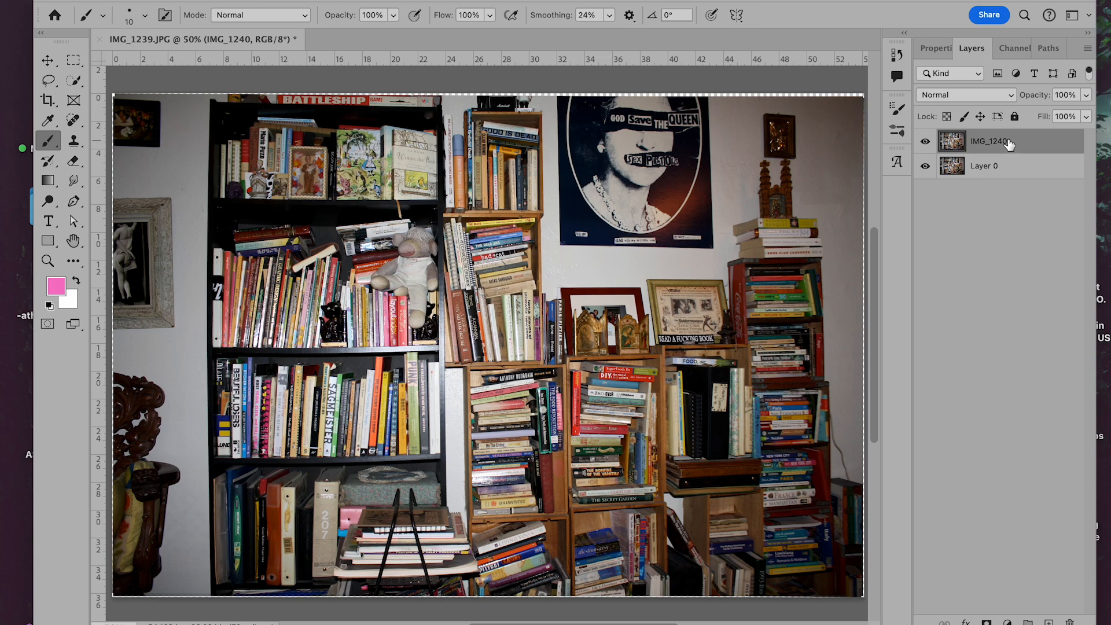
- Toggle the IMG_1240 layer's visibility to compare it with Layer 0, and add a layer mask to IMG_1240
{"action": "left_click", "coordinate": [927, 141]}
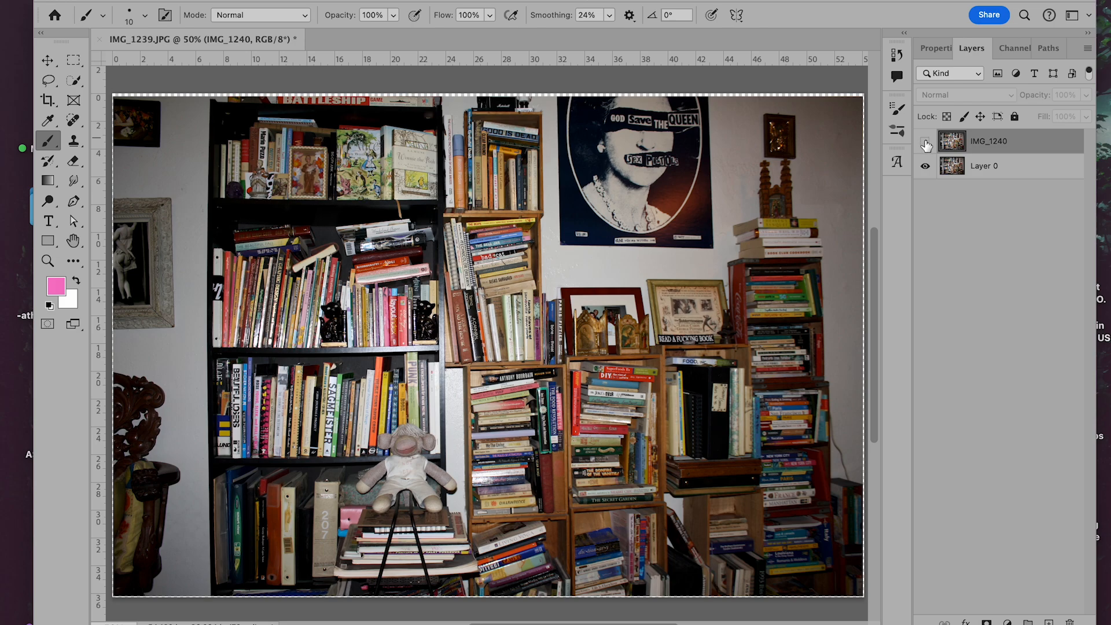
{"action": "left_click", "coordinate": [927, 142]}
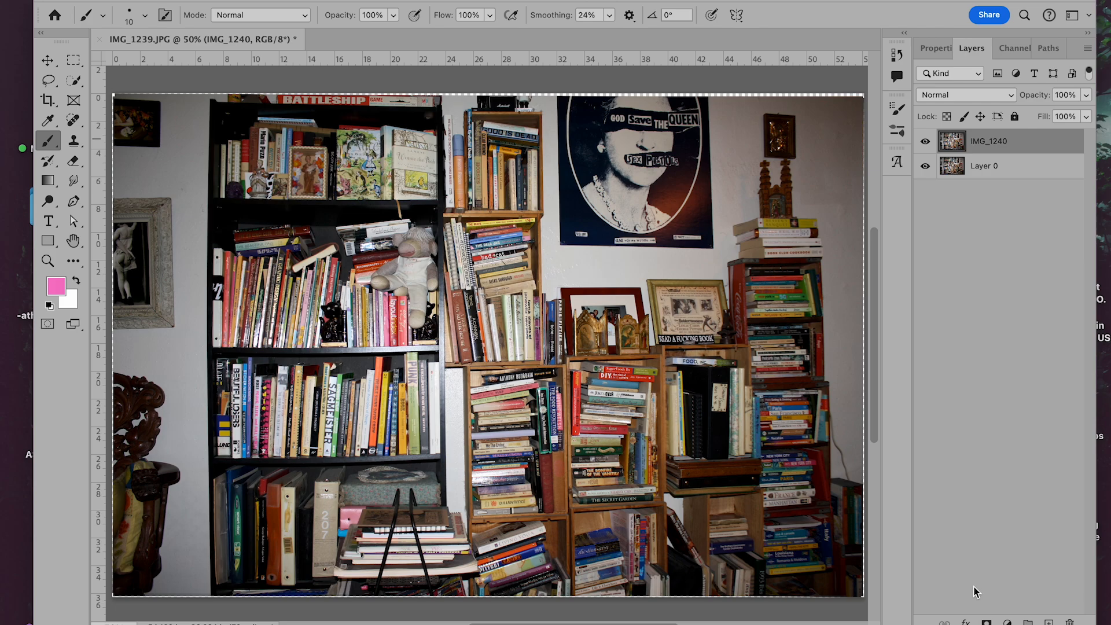
{"action": "left_click", "coordinate": [987, 622]}
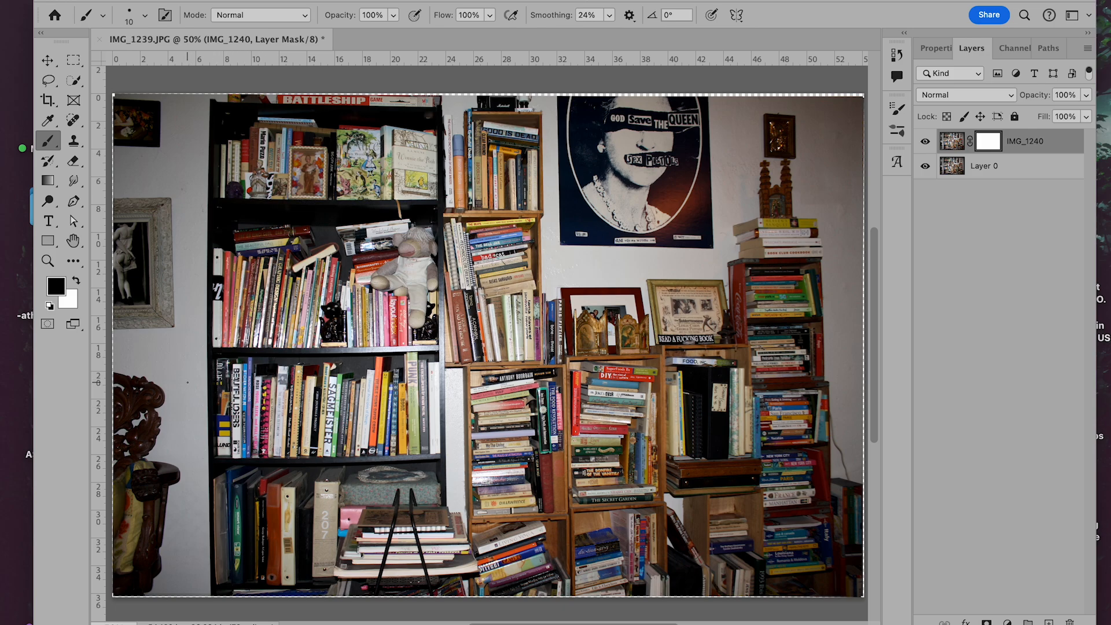
- Enlarge the brush to 175 and paint black on the IMG_1240 mask to reveal the toy sitting on the lower book stack
{"action": "key", "text": "bracketright"}
{"action": "key", "text": "bracketright"}
{"action": "key", "text": "bracketright"}
{"action": "key", "text": "bracketright"}
{"action": "key", "text": "bracketright"}
{"action": "key", "text": "bracketright"}
{"action": "key", "text": "bracketright"}
{"action": "key", "text": "bracketright"}
{"action": "key", "text": "bracketright"}
{"action": "key", "text": "bracketright"}
{"action": "key", "text": "bracketright"}
{"action": "key", "text": "bracketright"}
{"action": "key", "text": "bracketright"}
{"action": "key", "text": "bracketright"}
{"action": "key", "text": "bracketright"}
{"action": "mouse_move", "coordinate": [370, 436]}
{"action": "left_mouse_down"}
{"action": "mouse_move", "coordinate": [411, 426]}
{"action": "mouse_move", "coordinate": [365, 441]}
{"action": "mouse_move", "coordinate": [399, 430]}
{"action": "mouse_move", "coordinate": [445, 450]}
{"action": "mouse_move", "coordinate": [366, 454]}
{"action": "mouse_move", "coordinate": [446, 466]}
{"action": "mouse_move", "coordinate": [352, 474]}
{"action": "mouse_move", "coordinate": [452, 492]}
{"action": "mouse_move", "coordinate": [361, 490]}
{"action": "mouse_move", "coordinate": [357, 500]}
{"action": "mouse_move", "coordinate": [437, 510]}
{"action": "mouse_move", "coordinate": [385, 519]}
{"action": "left_mouse_up"}
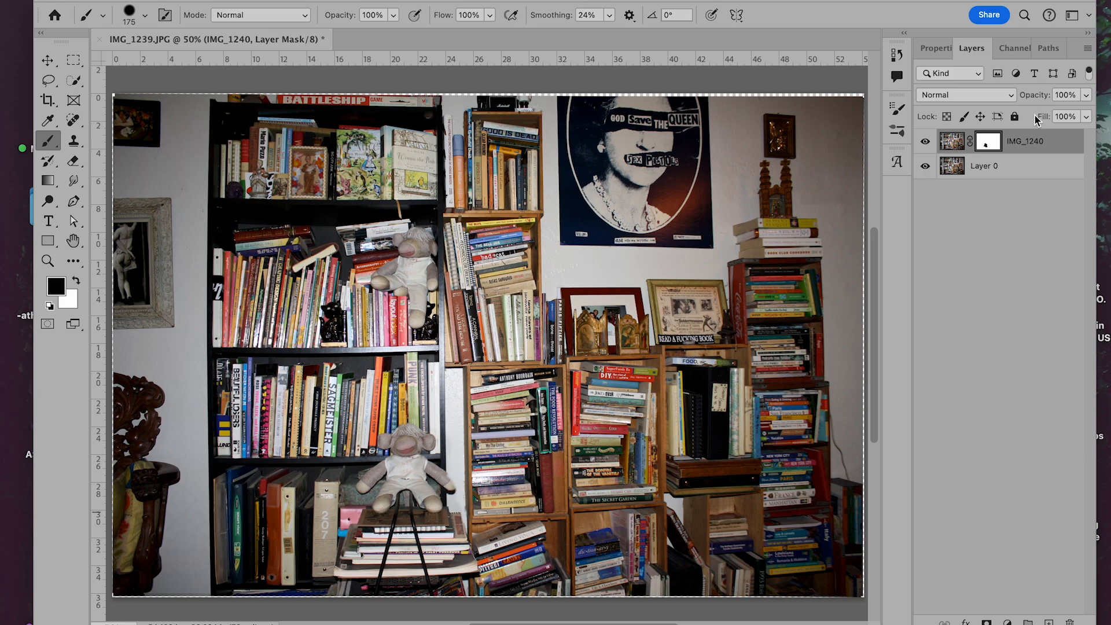
- Merge the visible layers and place IMG_1241.JPG above the result as an embedded image at its default size and position
{"action": "left_click", "coordinate": [1087, 49]}
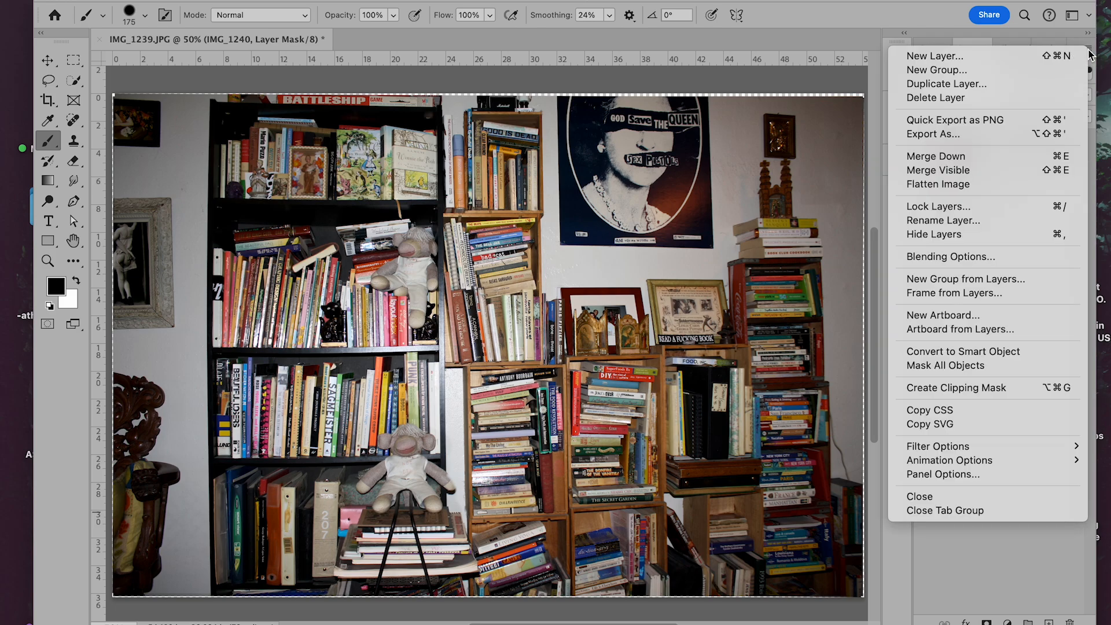
{"action": "left_click", "coordinate": [1022, 170]}
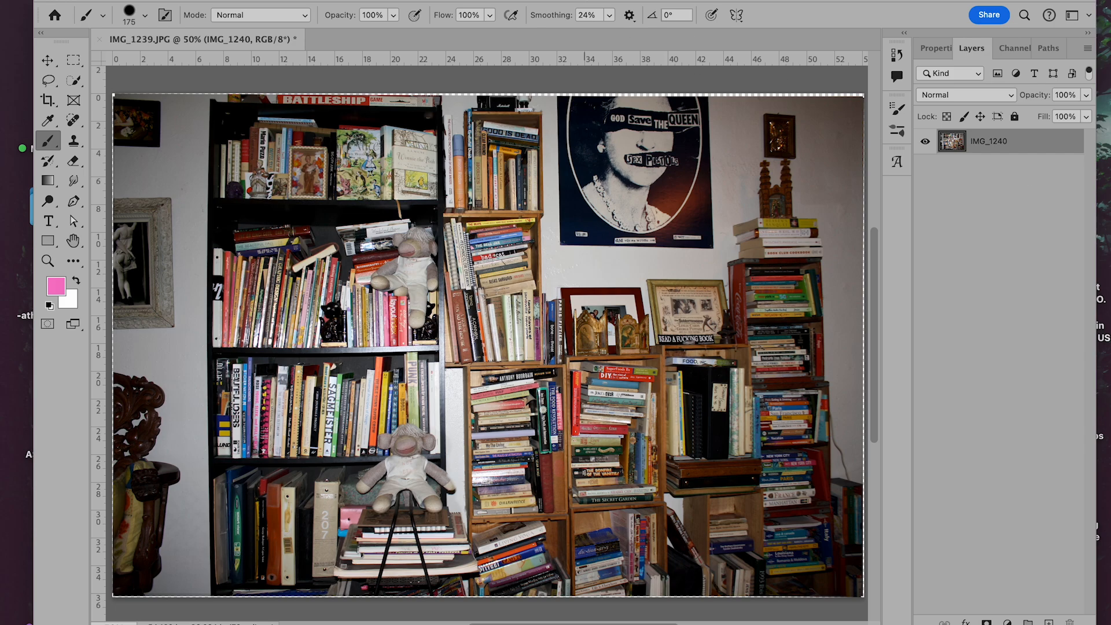
{"action": "left_click", "coordinate": [145, 0]}
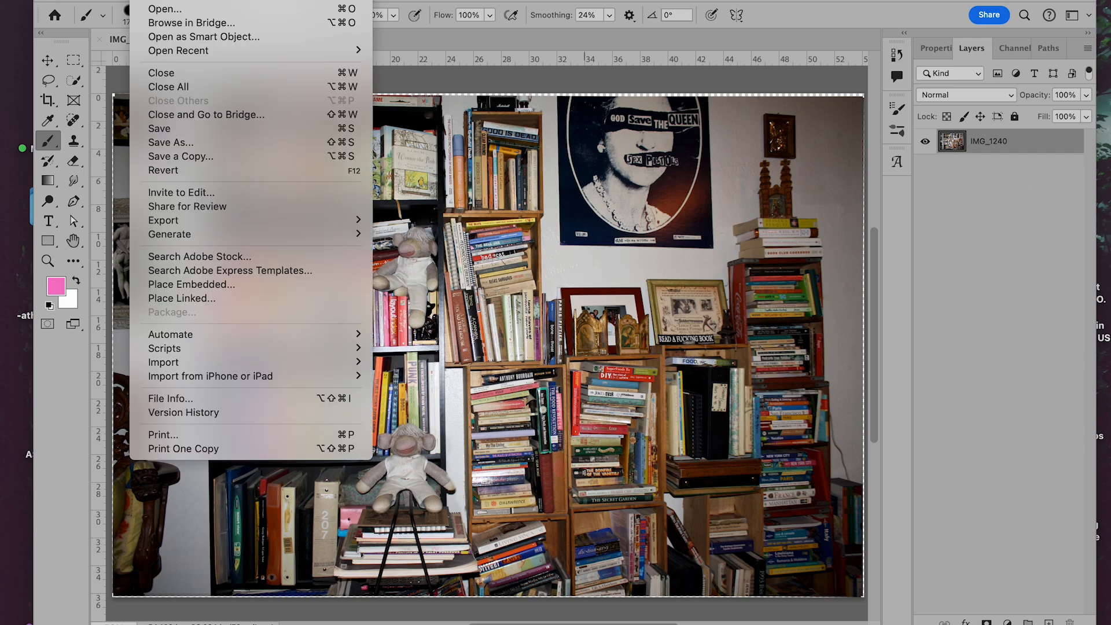
{"action": "left_click", "coordinate": [206, 287]}
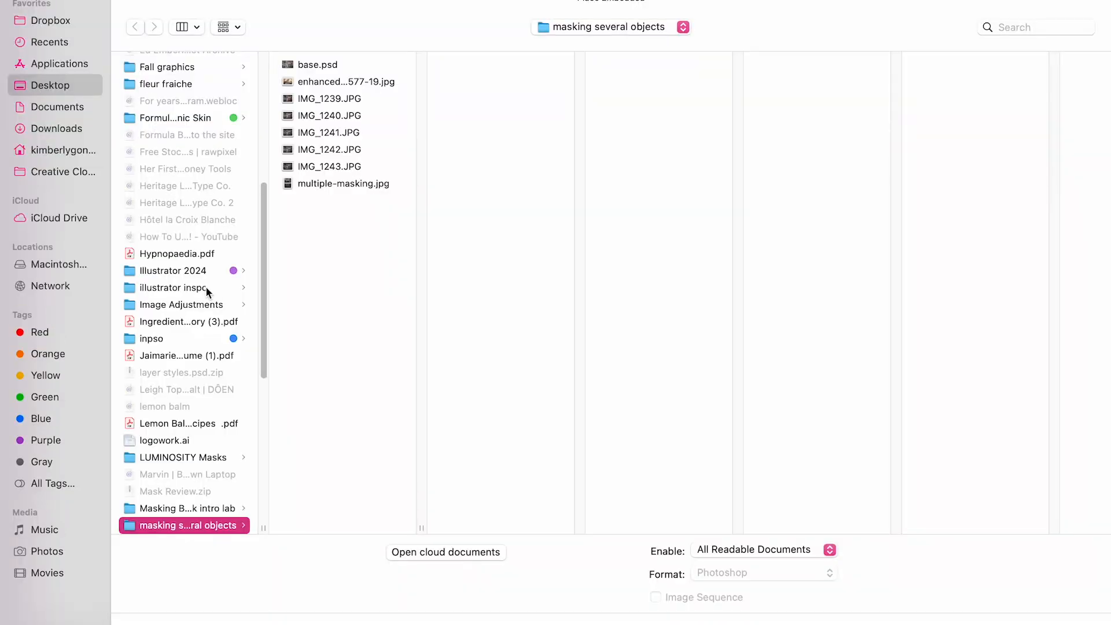
{"action": "left_click", "coordinate": [347, 135]}
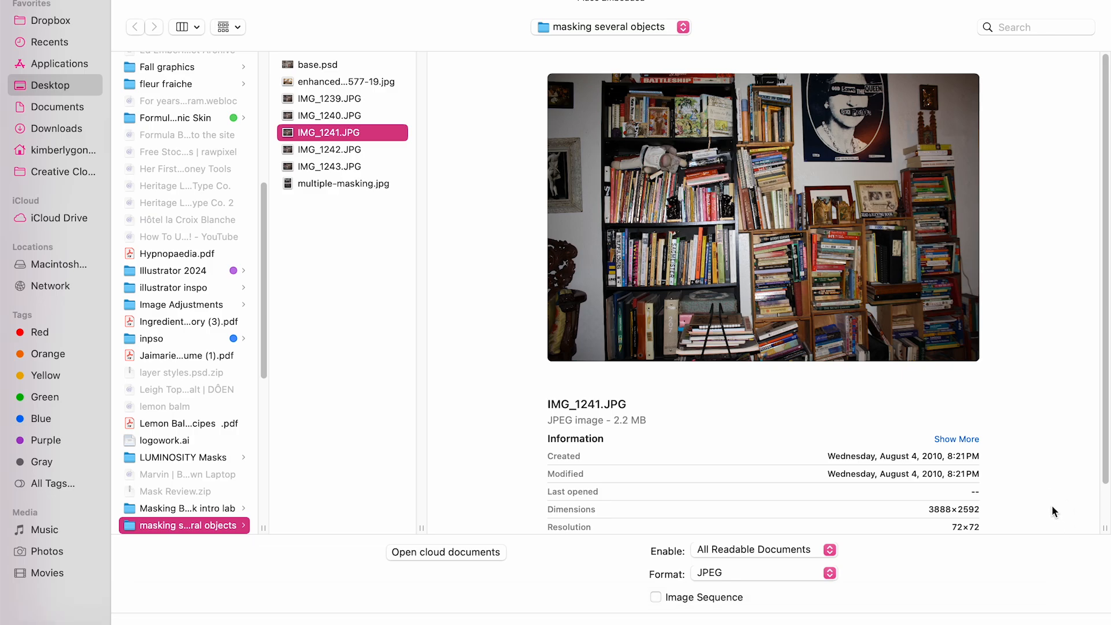
{"action": "key", "text": "Return"}
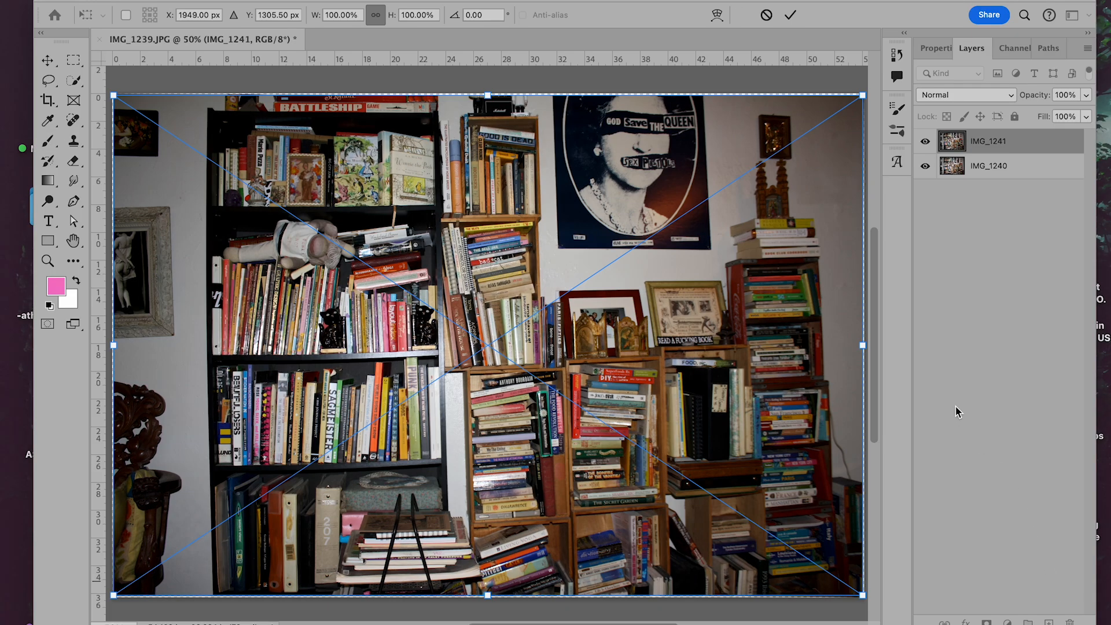
{"action": "key", "text": "Return"}
{"action": "key", "text": "b"}
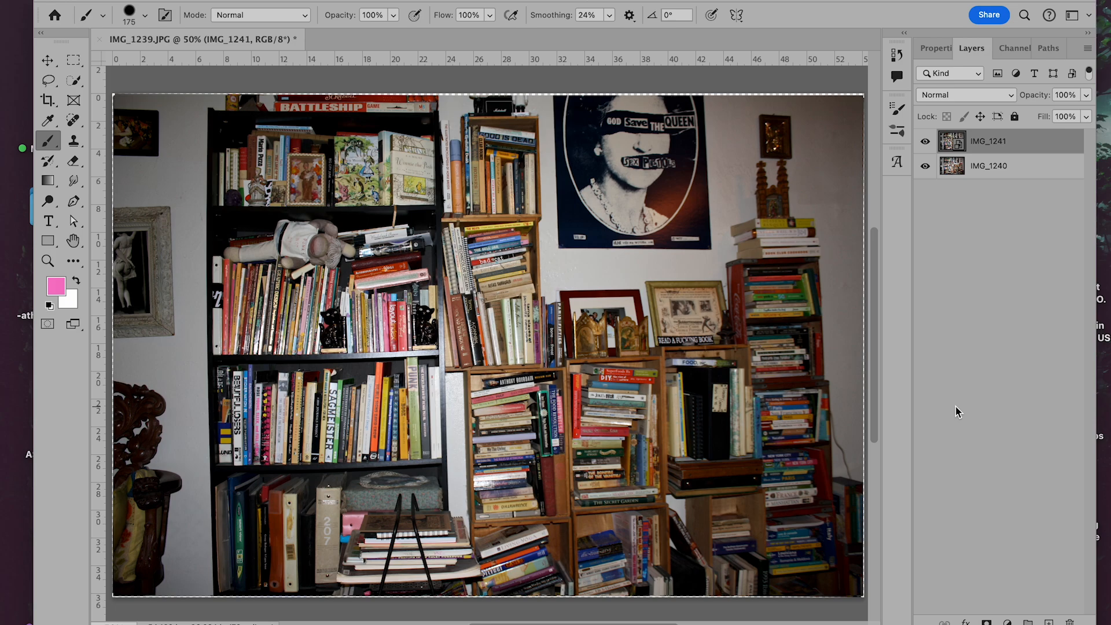
- Rasterize the IMG_1241 layer and compare it with the merged IMG_1240 layer by toggling its visibility
{"action": "right_click", "coordinate": [1024, 143]}
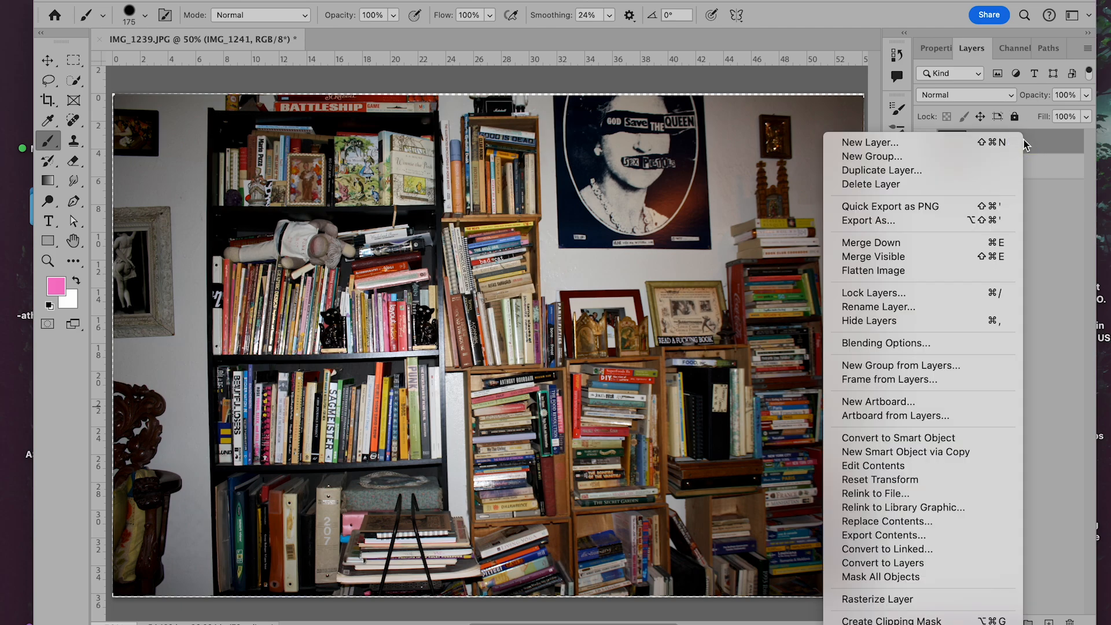
{"action": "left_click", "coordinate": [916, 600]}
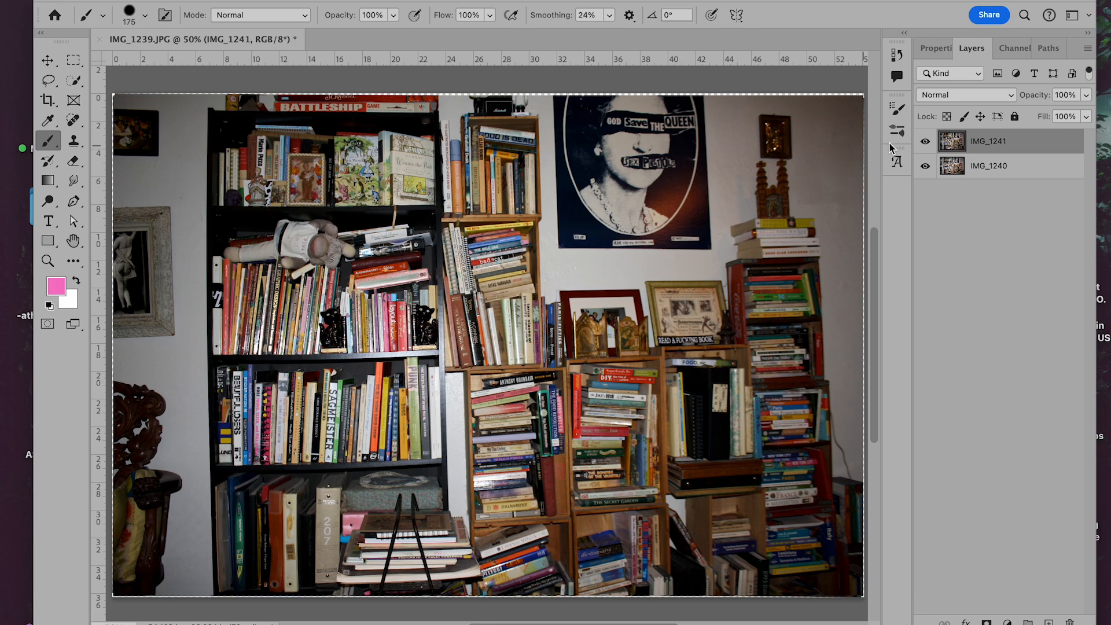
{"action": "left_click", "coordinate": [926, 143]}
{"action": "left_click", "coordinate": [926, 143]}
{"action": "left_click", "coordinate": [925, 143]}
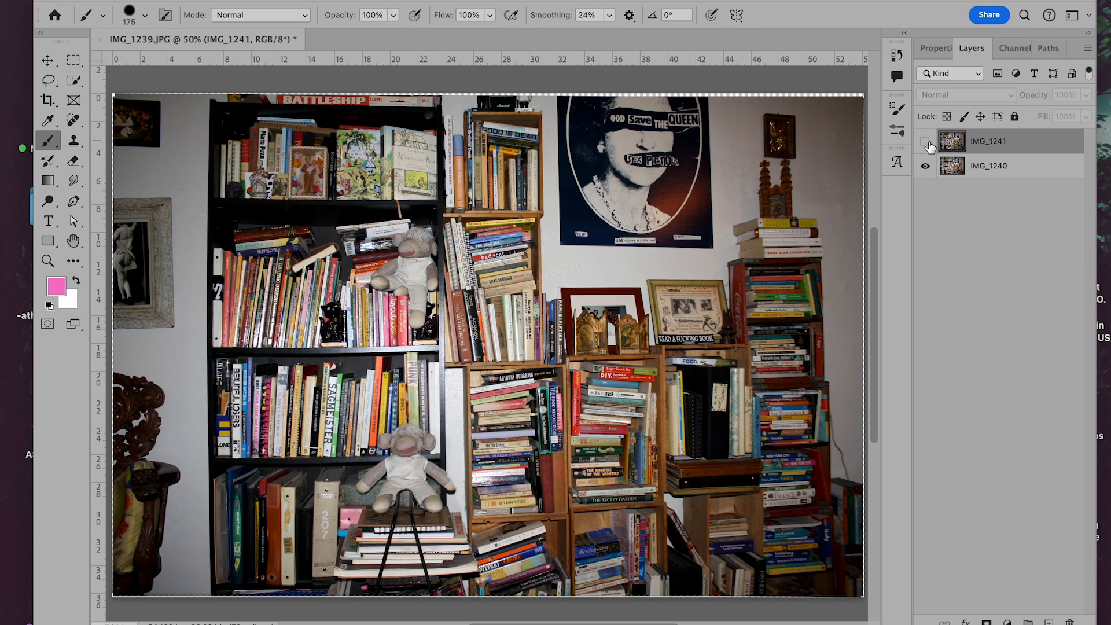
{"action": "left_click", "coordinate": [926, 143]}
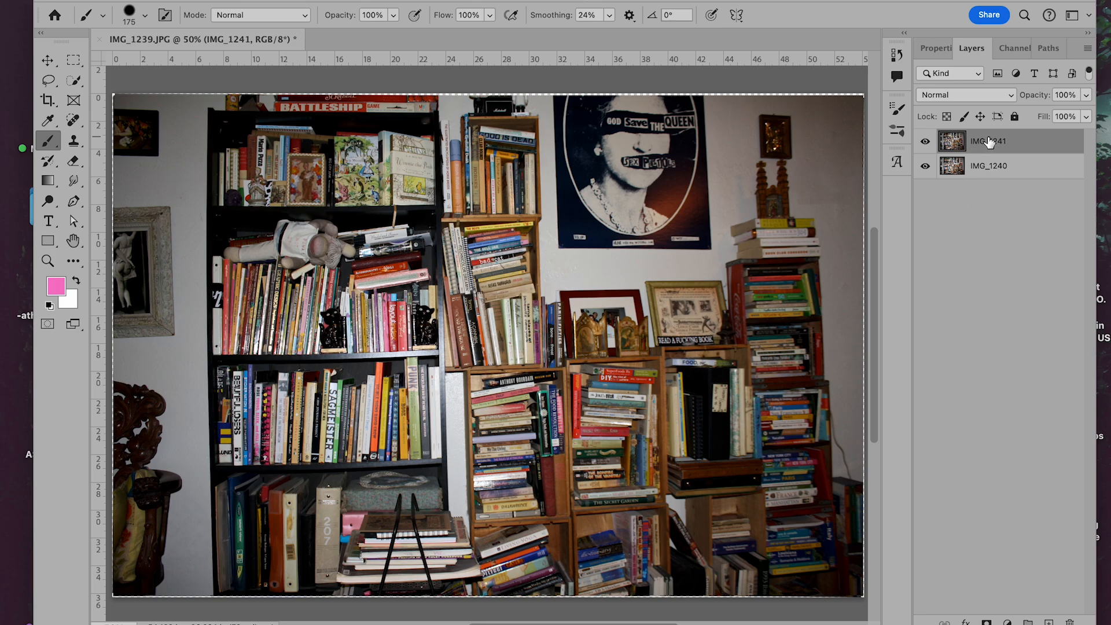
- Move the IMG_1241 layer below IMG_1240, and toggle IMG_1240's visibility to check the toy's spot underneath
{"action": "left_click_drag", "start_coordinate": [991, 141], "coordinate": [990, 180]}
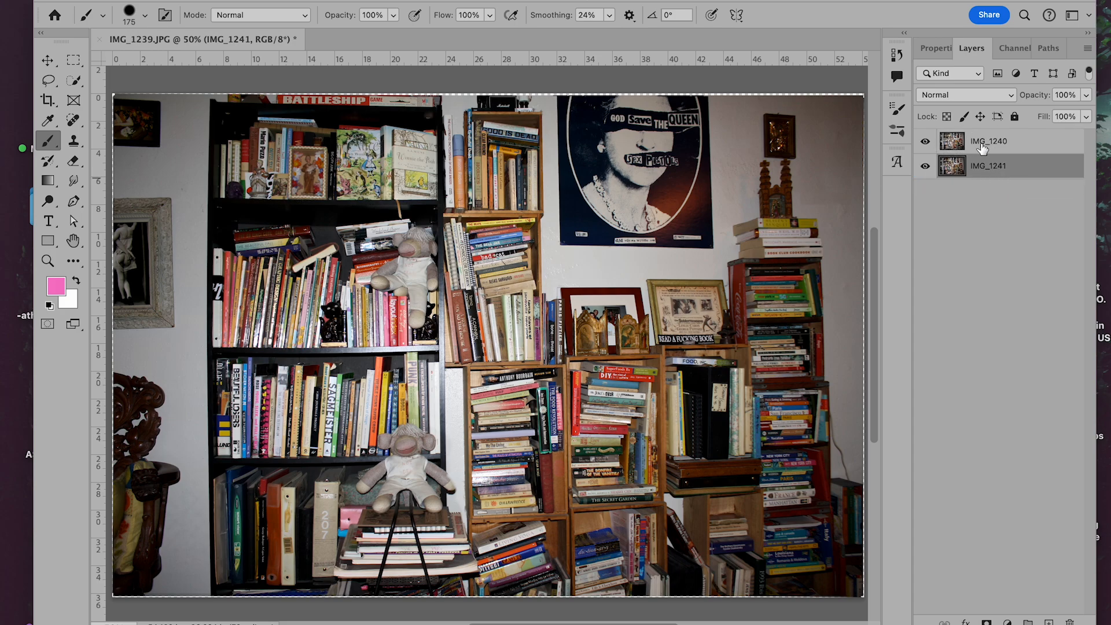
{"action": "left_click", "coordinate": [1002, 144]}
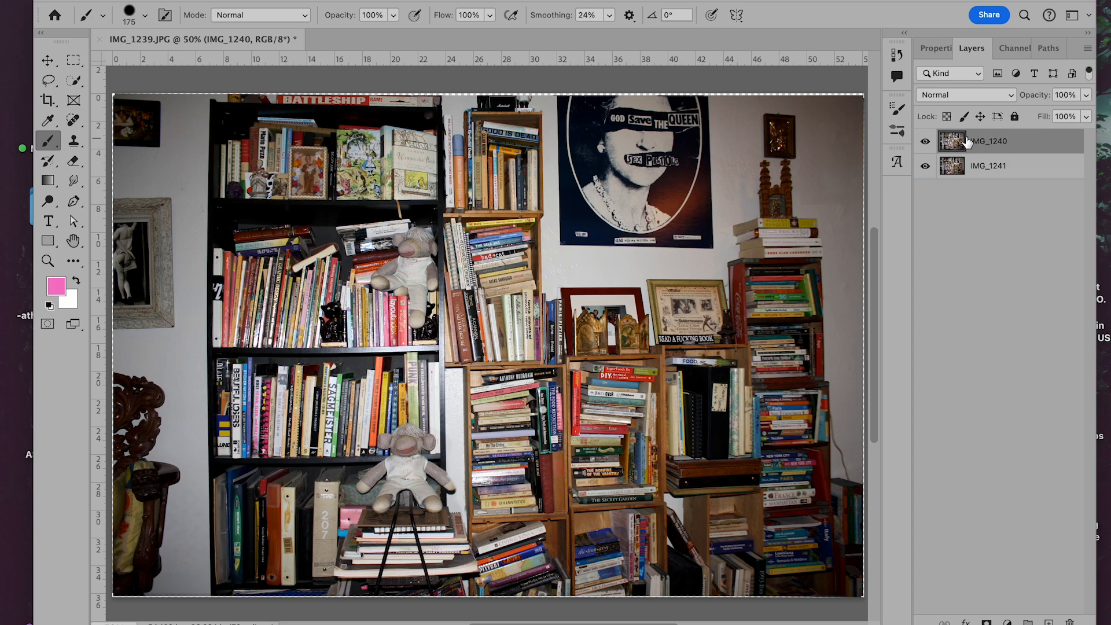
{"action": "left_click", "coordinate": [926, 144]}
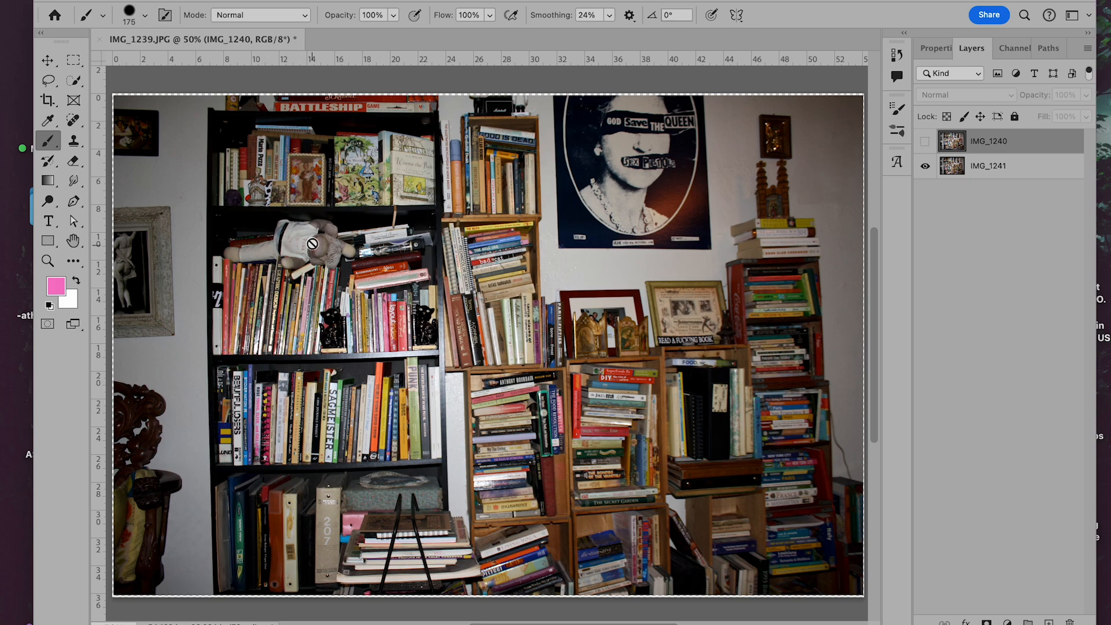
{"action": "left_click", "coordinate": [927, 143]}
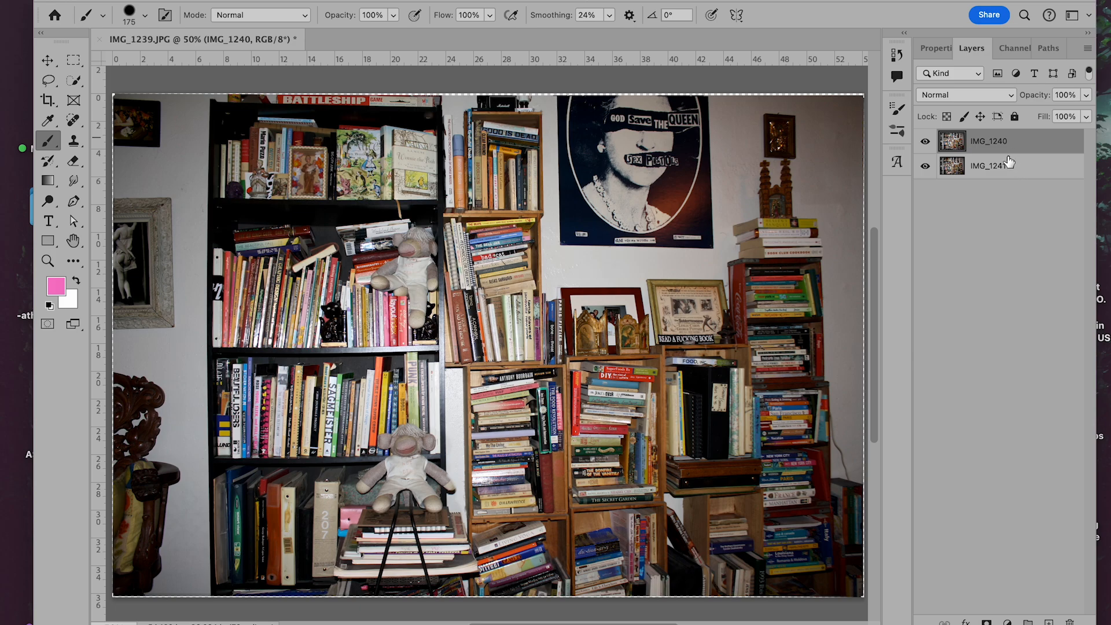
- Auto-align the IMG_1240 and IMG_1241 layers using the Auto projection
{"action": "left_click", "coordinate": [995, 168], "text": "shift"}
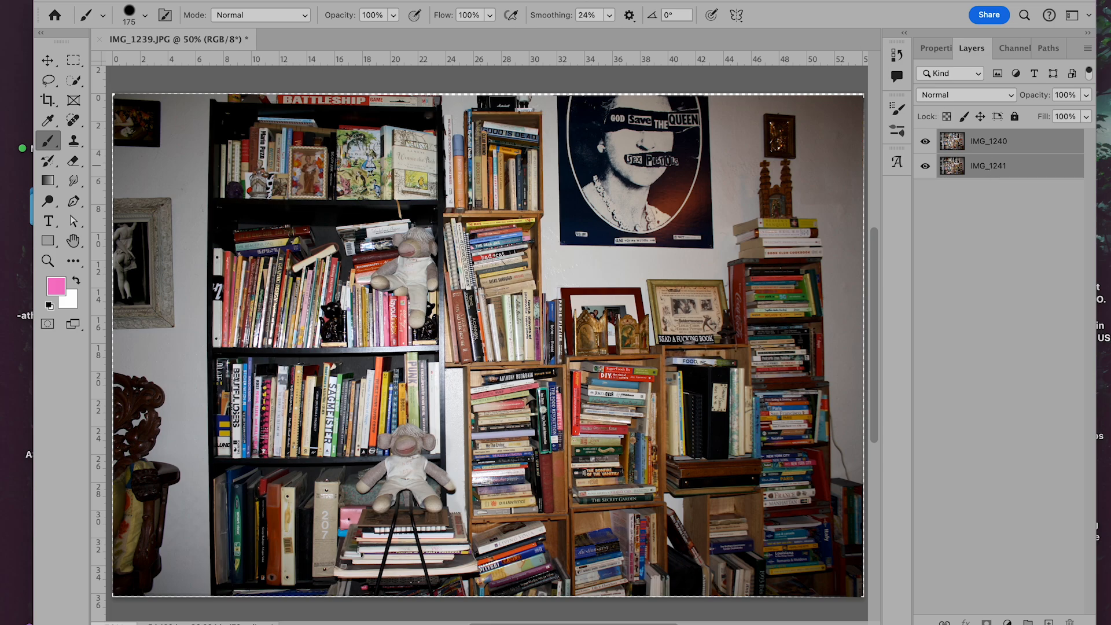
{"action": "left_click", "coordinate": [165, 0]}
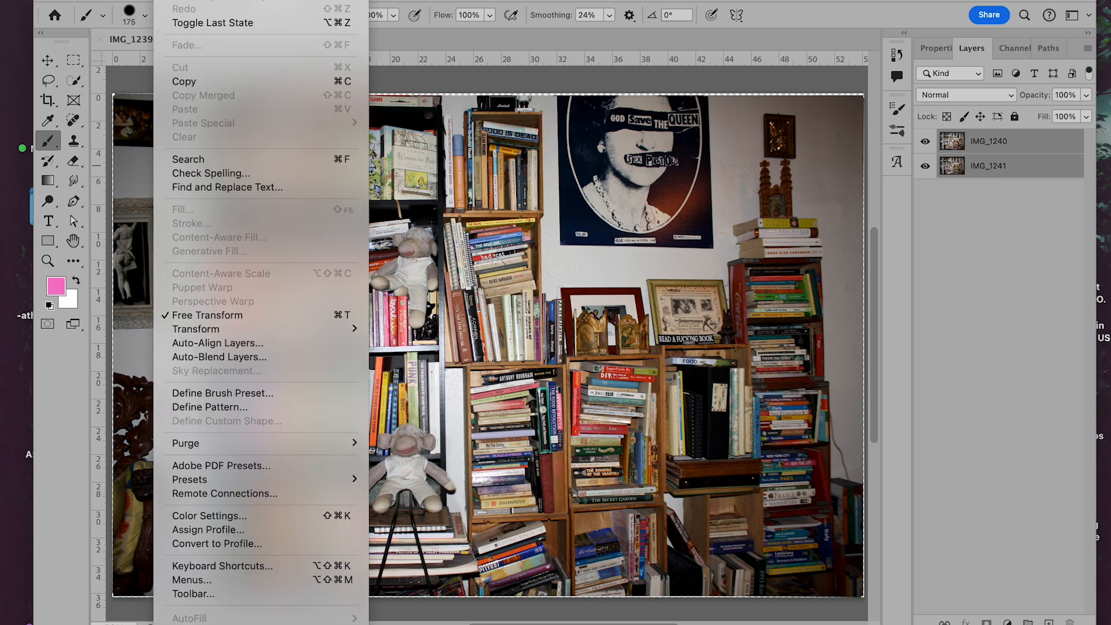
{"action": "left_click", "coordinate": [261, 345]}
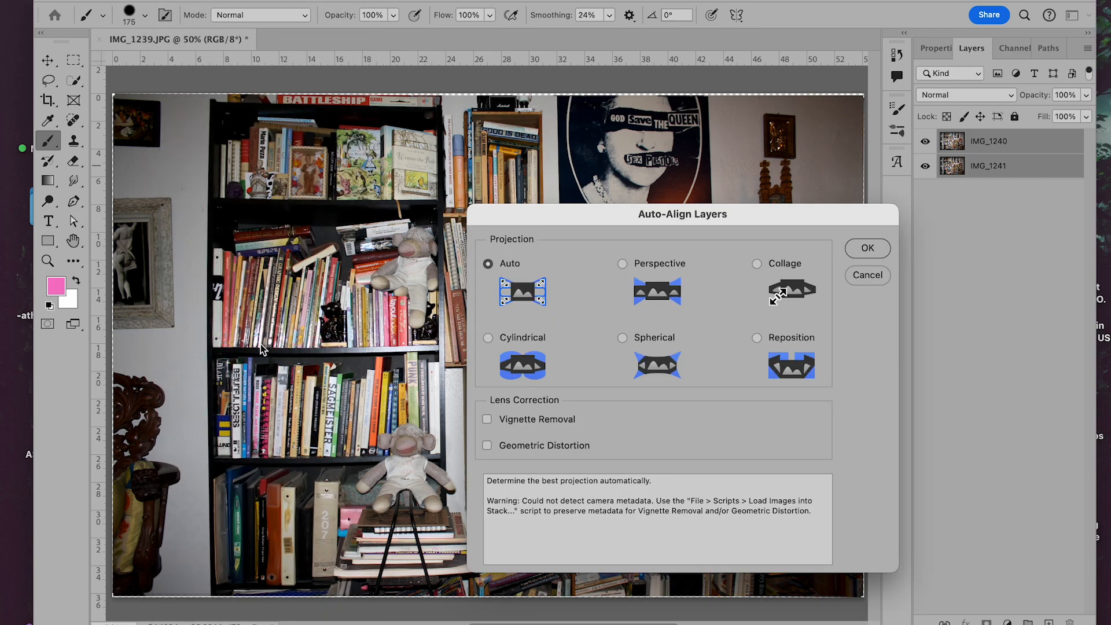
{"action": "left_click", "coordinate": [880, 247]}
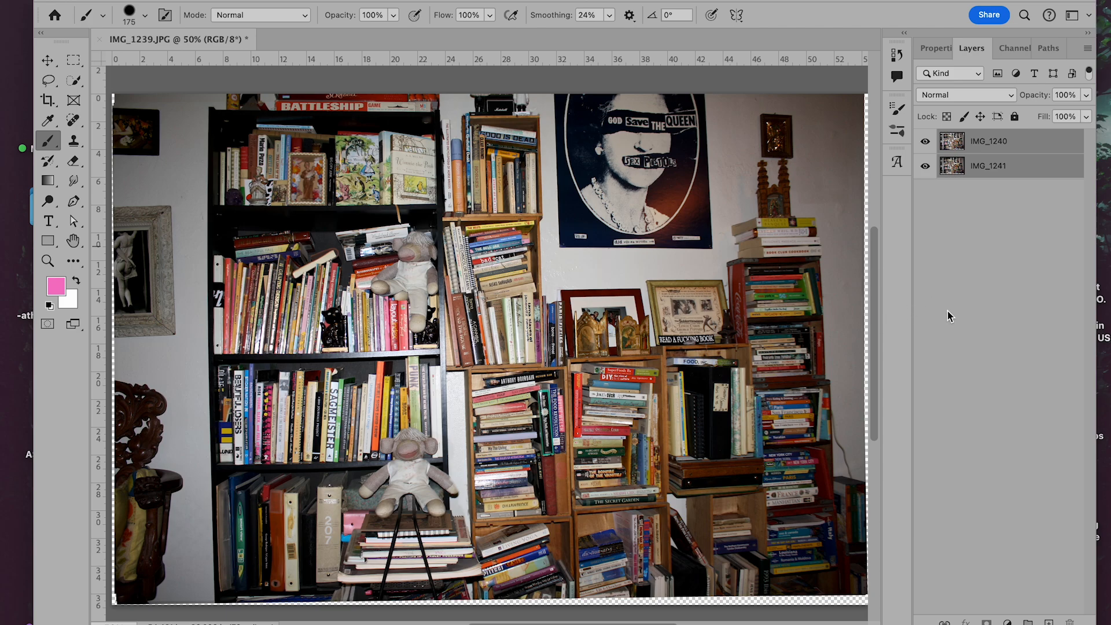
- Add a layer mask to IMG_1240 and paint it black to reveal the toy lying on the second shelf's books
{"action": "left_click", "coordinate": [1025, 146]}
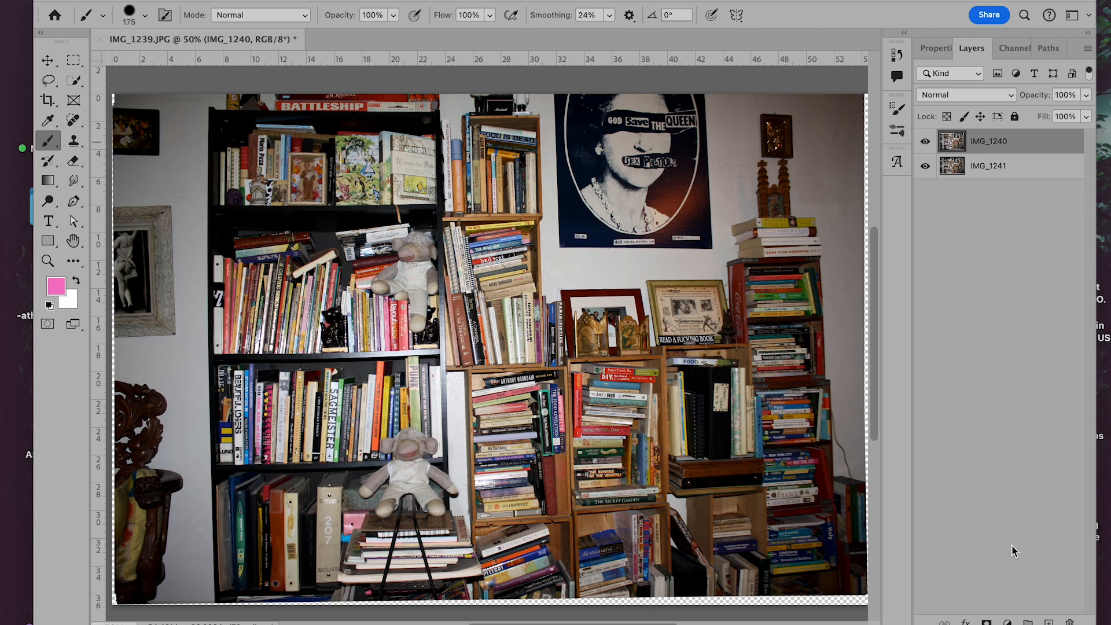
{"action": "left_click", "coordinate": [987, 622]}
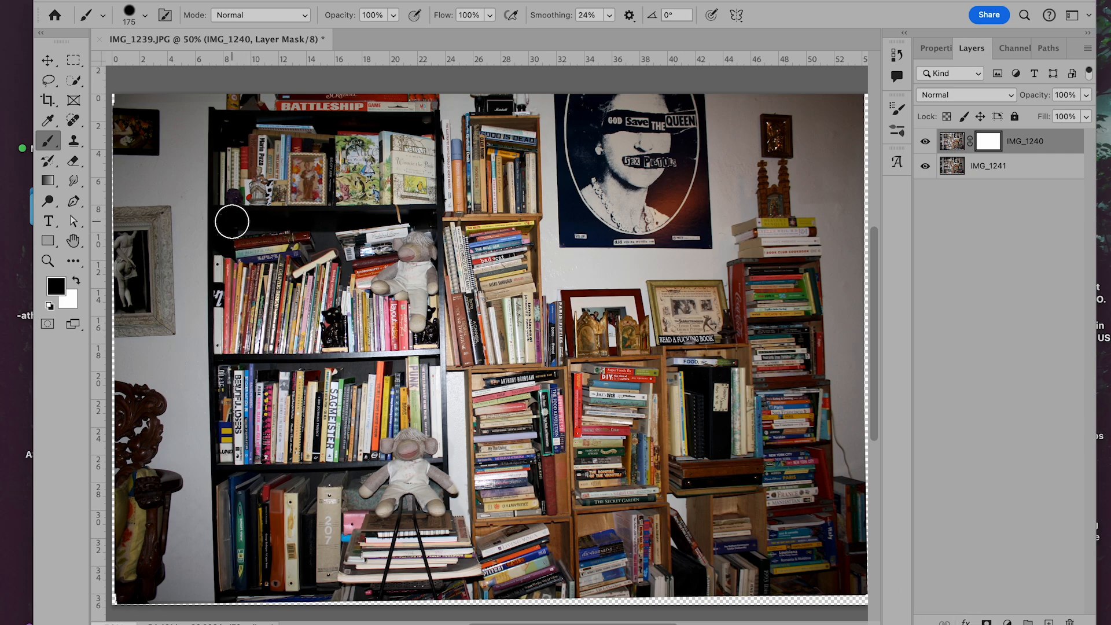
{"action": "mouse_move", "coordinate": [231, 221]}
{"action": "left_mouse_down"}
{"action": "mouse_move", "coordinate": [220, 266]}
{"action": "mouse_move", "coordinate": [253, 239]}
{"action": "mouse_move", "coordinate": [232, 267]}
{"action": "mouse_move", "coordinate": [318, 218]}
{"action": "mouse_move", "coordinate": [284, 269]}
{"action": "mouse_move", "coordinate": [341, 225]}
{"action": "mouse_move", "coordinate": [353, 239]}
{"action": "mouse_move", "coordinate": [315, 279]}
{"action": "mouse_move", "coordinate": [372, 239]}
{"action": "mouse_move", "coordinate": [310, 270]}
{"action": "mouse_move", "coordinate": [281, 306]}
{"action": "left_mouse_up"}
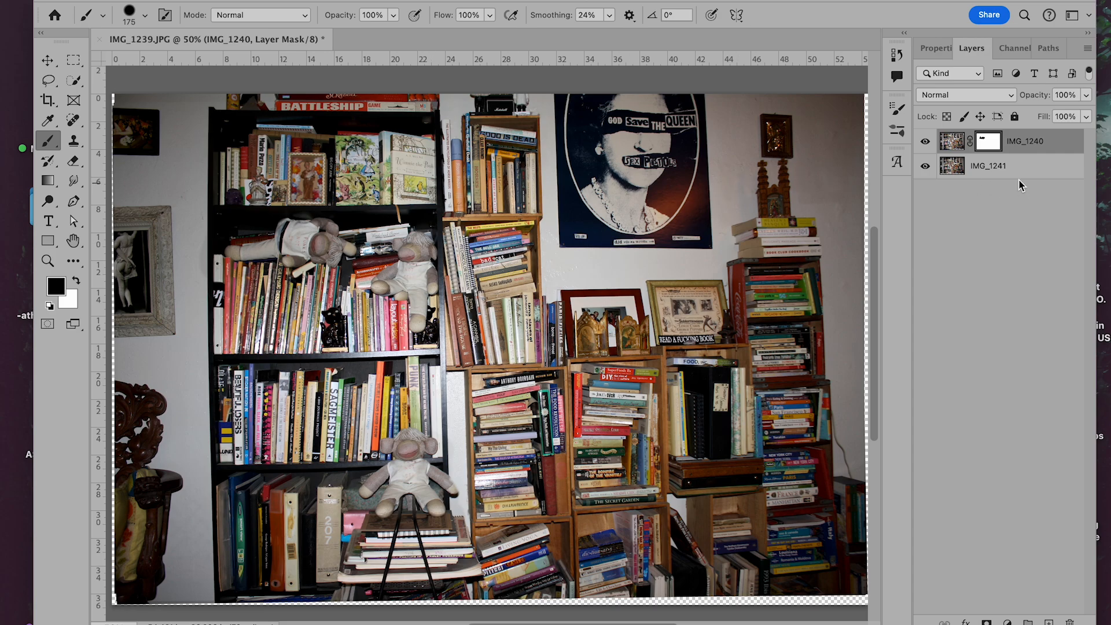
- Merge the visible layers and place IMG_1242.JPG above the result as an embedded image at its default size and position
{"action": "left_click", "coordinate": [1089, 53]}
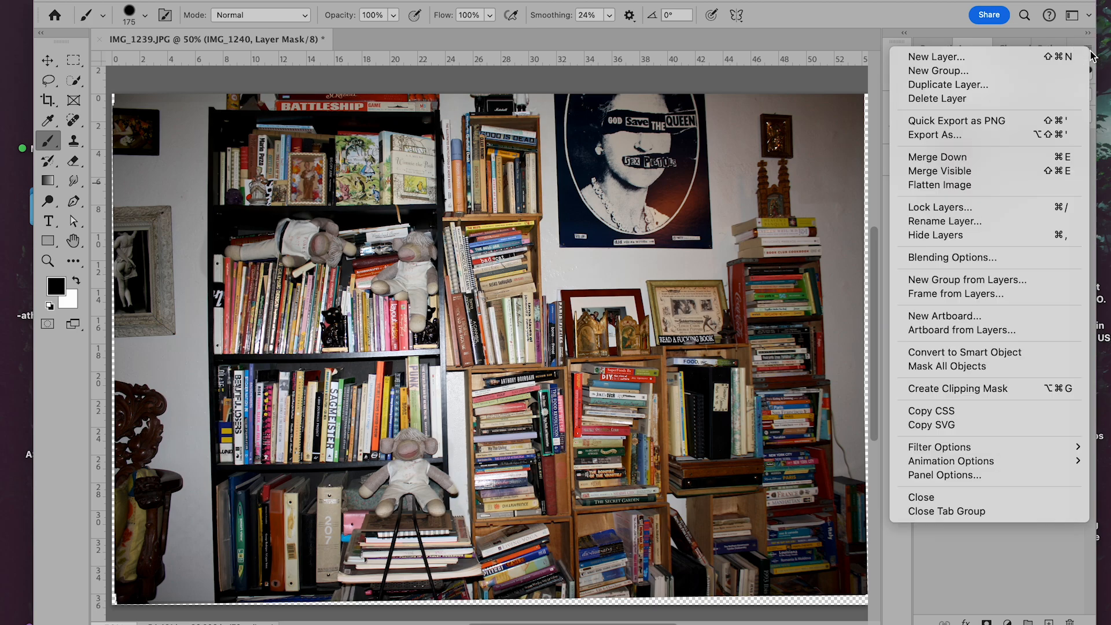
{"action": "left_click", "coordinate": [1024, 171]}
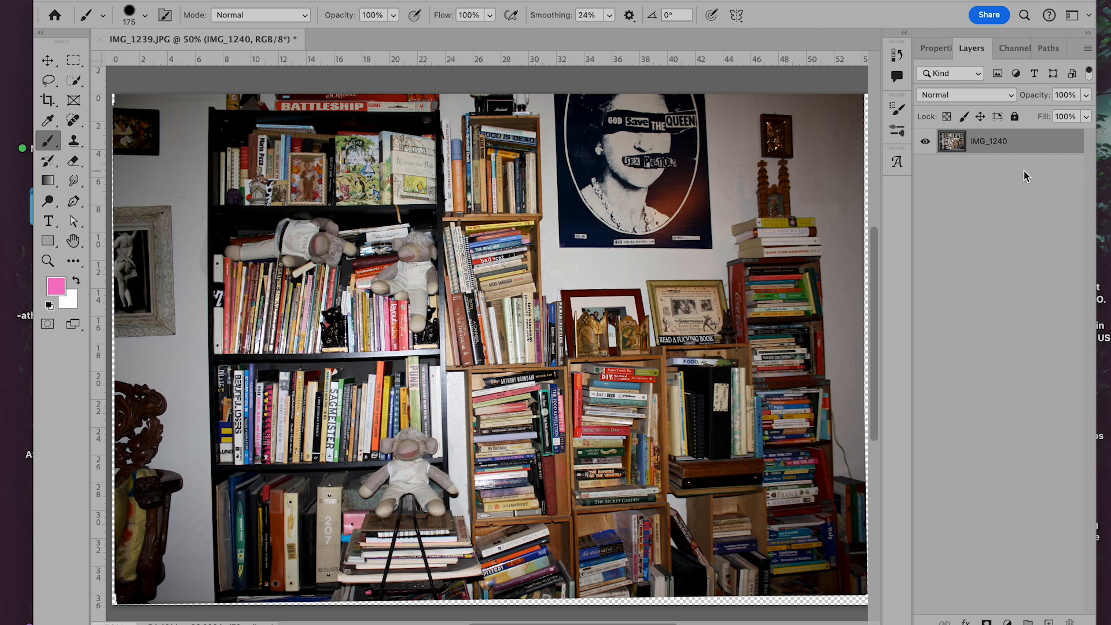
{"action": "left_click", "coordinate": [142, 0]}
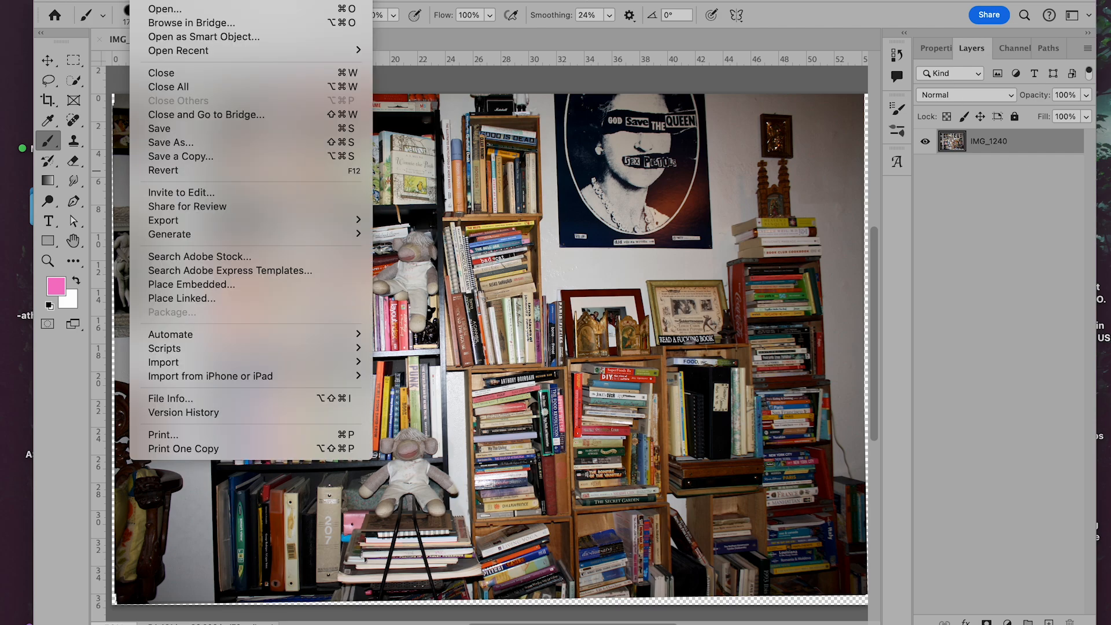
{"action": "left_click", "coordinate": [235, 287]}
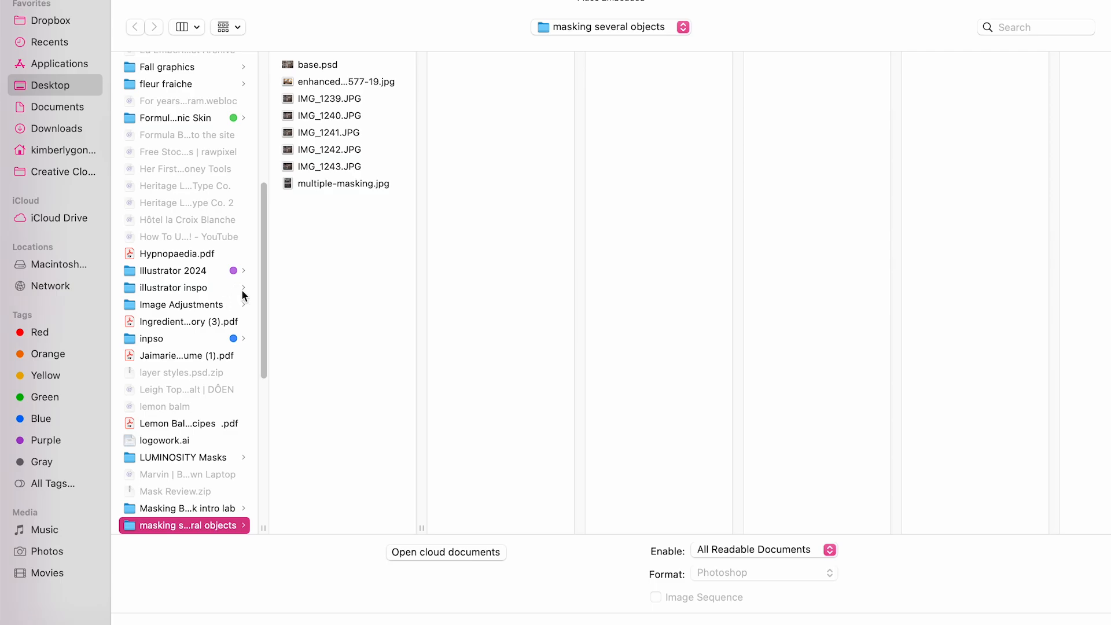
{"action": "left_click", "coordinate": [354, 150]}
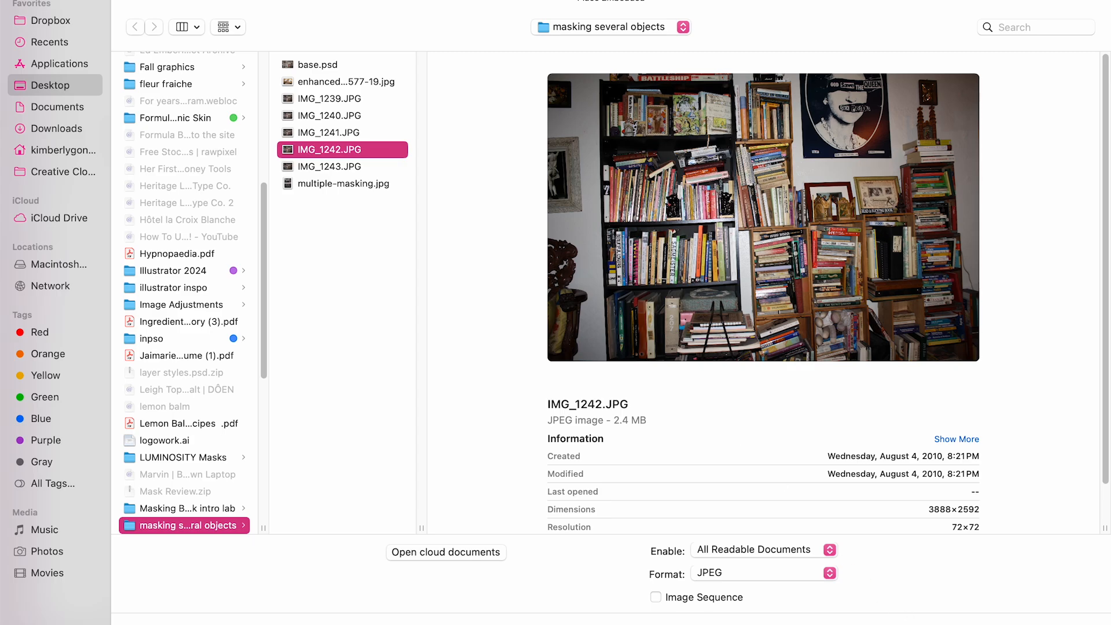
{"action": "key", "text": "Return"}
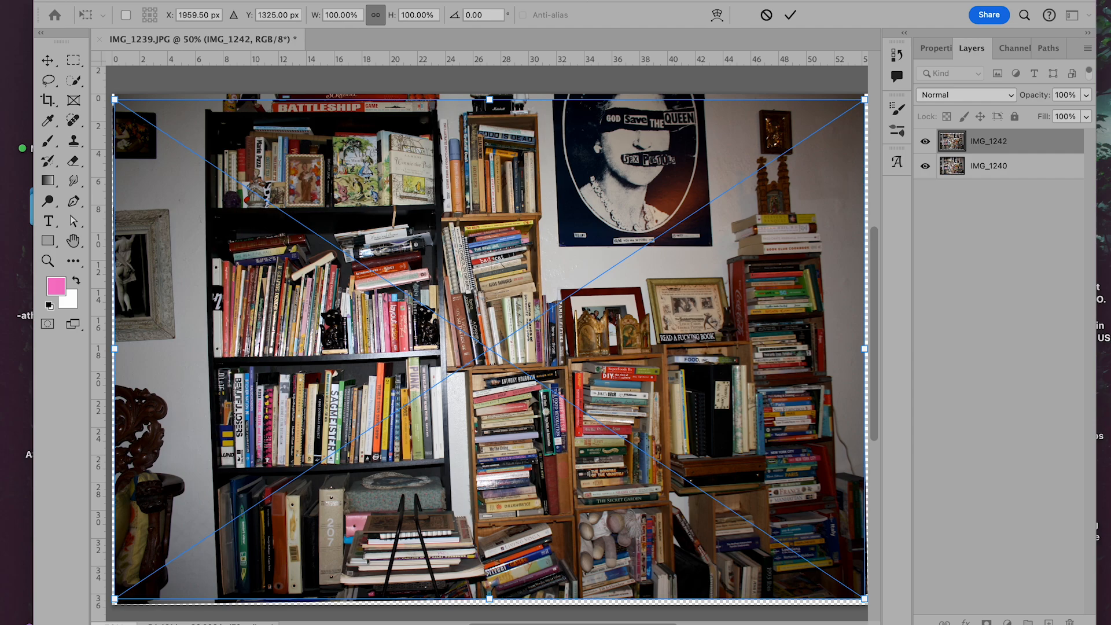
{"action": "key", "text": "Return"}
{"action": "key", "text": "b"}
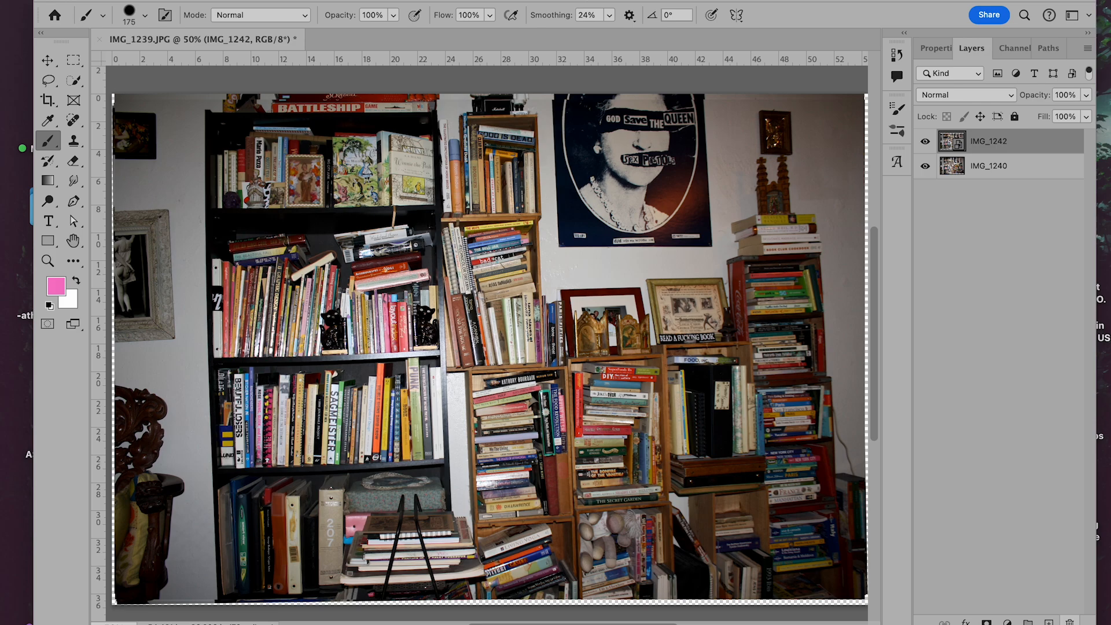
- Rasterize the placed IMG_1242 smart object layer
{"action": "right_click", "coordinate": [1009, 144]}
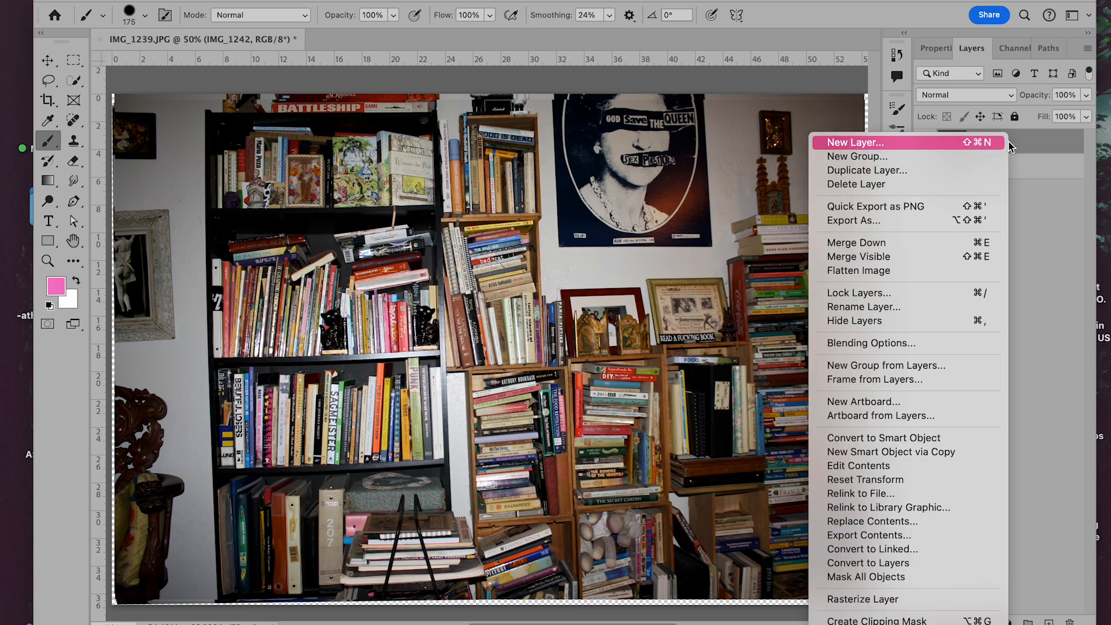
{"action": "left_click", "coordinate": [908, 595]}
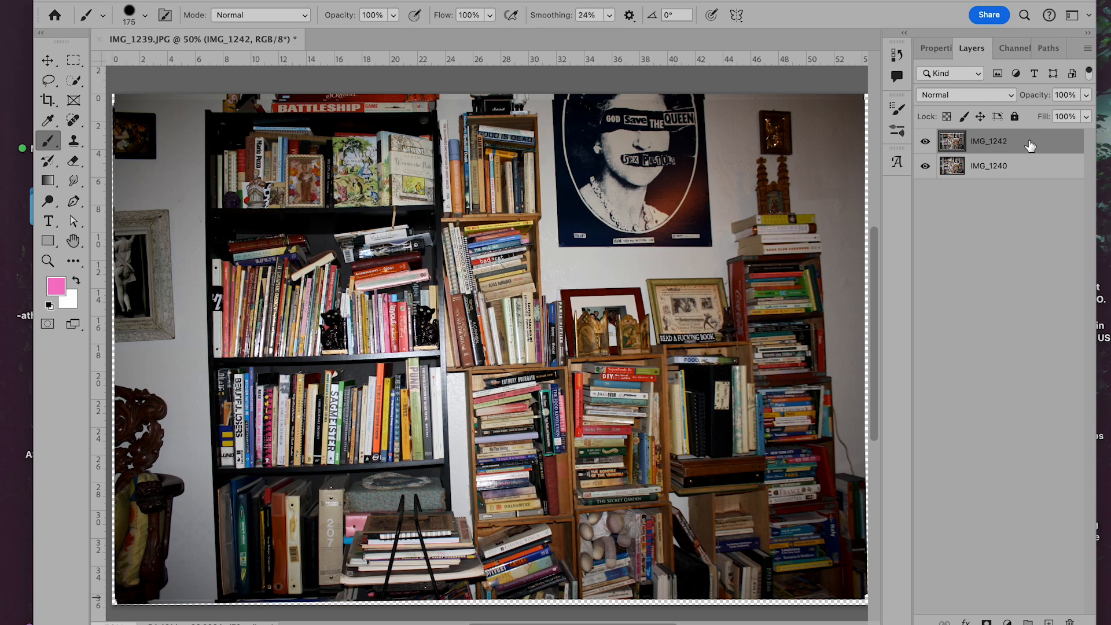
- Move the IMG_1242 layer below IMG_1240 and auto-align both layers using the Auto projection
{"action": "left_click_drag", "start_coordinate": [1030, 146], "coordinate": [962, 184]}
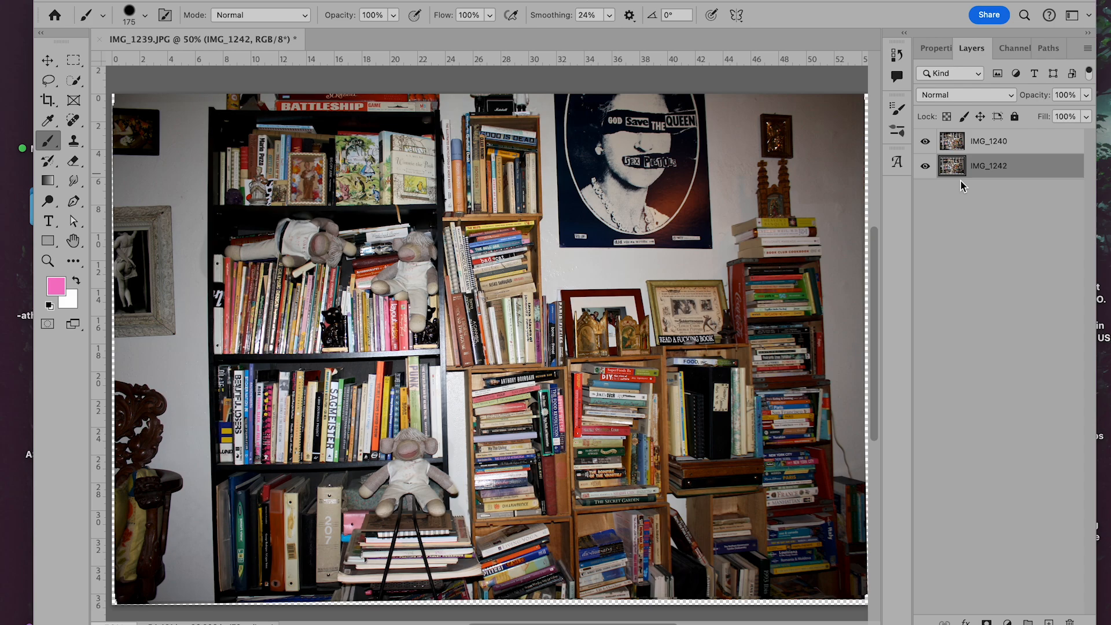
{"action": "left_click", "coordinate": [1002, 144], "text": "shift"}
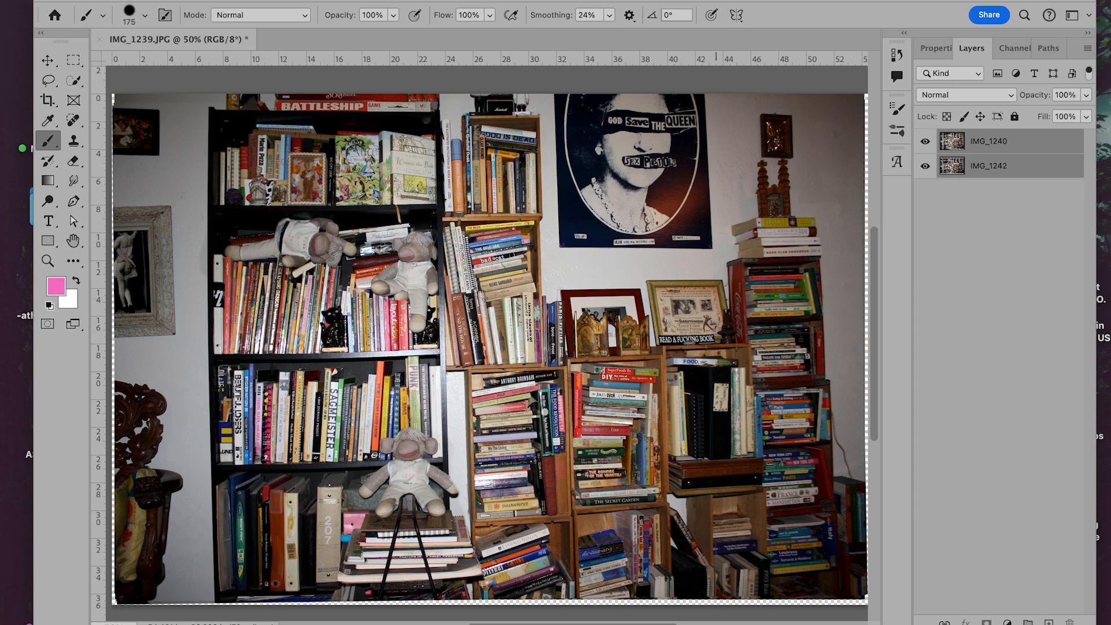
{"action": "left_click", "coordinate": [168, 1]}
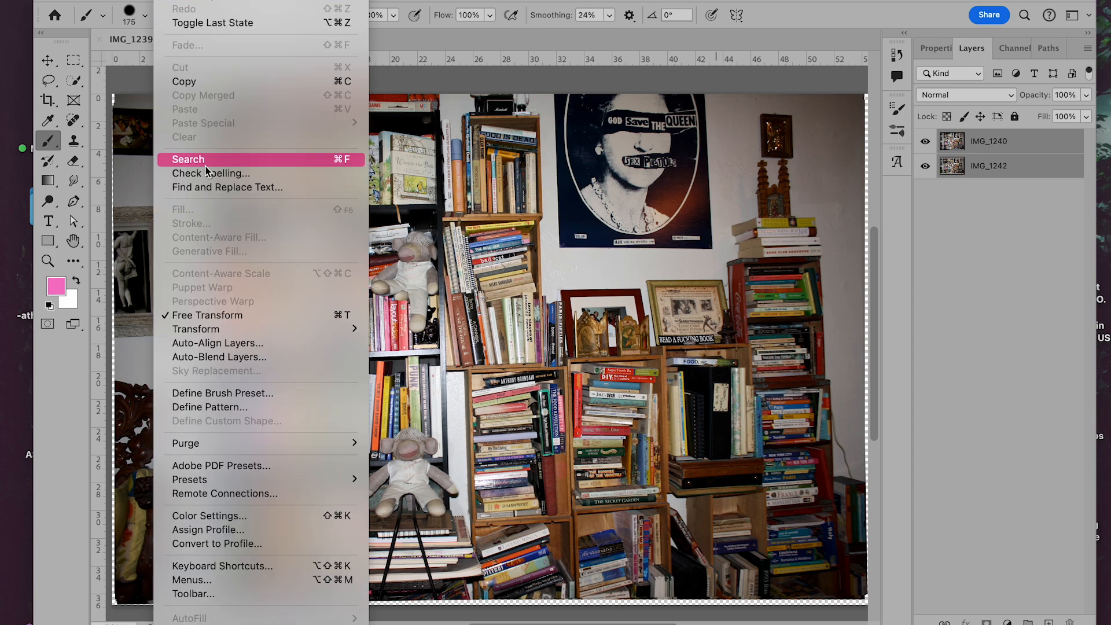
{"action": "left_click", "coordinate": [243, 345]}
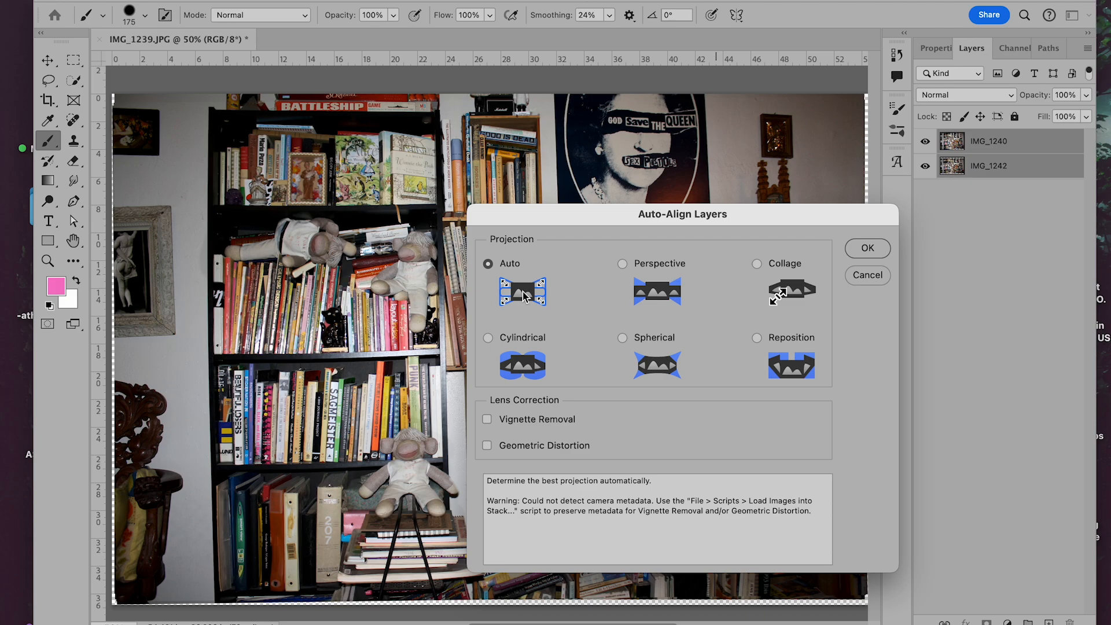
{"action": "left_click", "coordinate": [879, 250]}
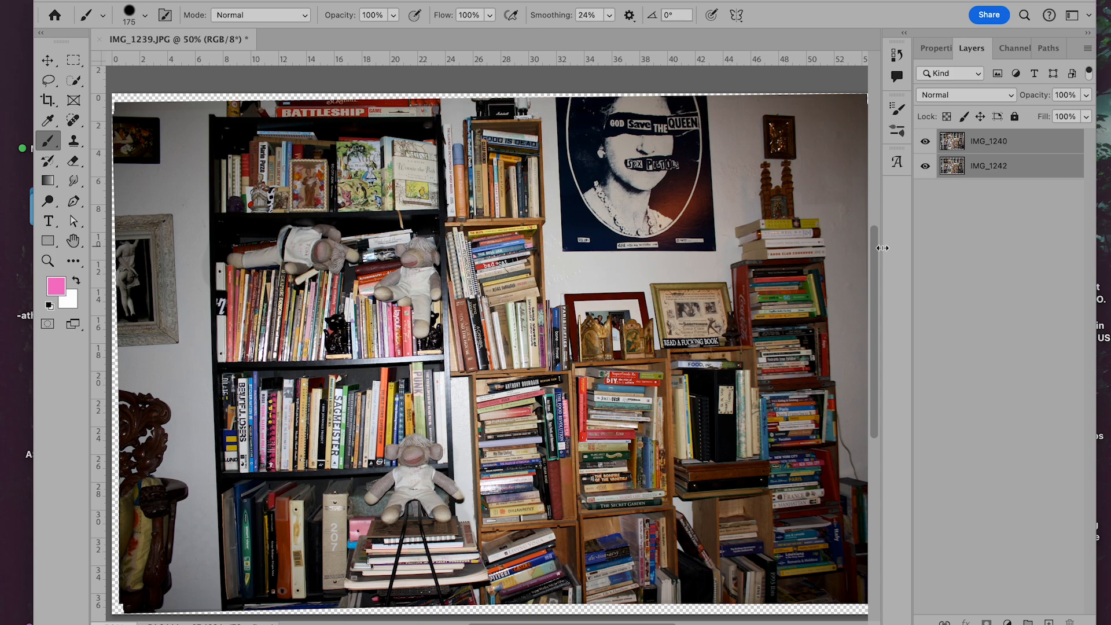
- Mask IMG_1240 with black paint to reveal the toy in the bottom-row crate of books, and merge the visible layers
{"action": "left_click", "coordinate": [1013, 144]}
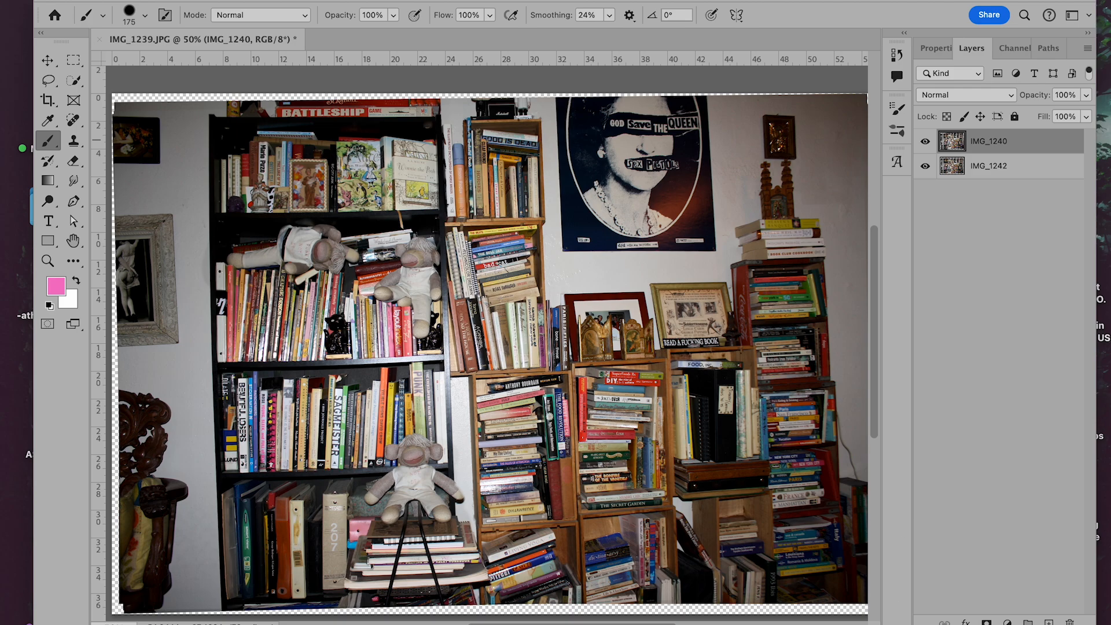
{"action": "left_click", "coordinate": [987, 622]}
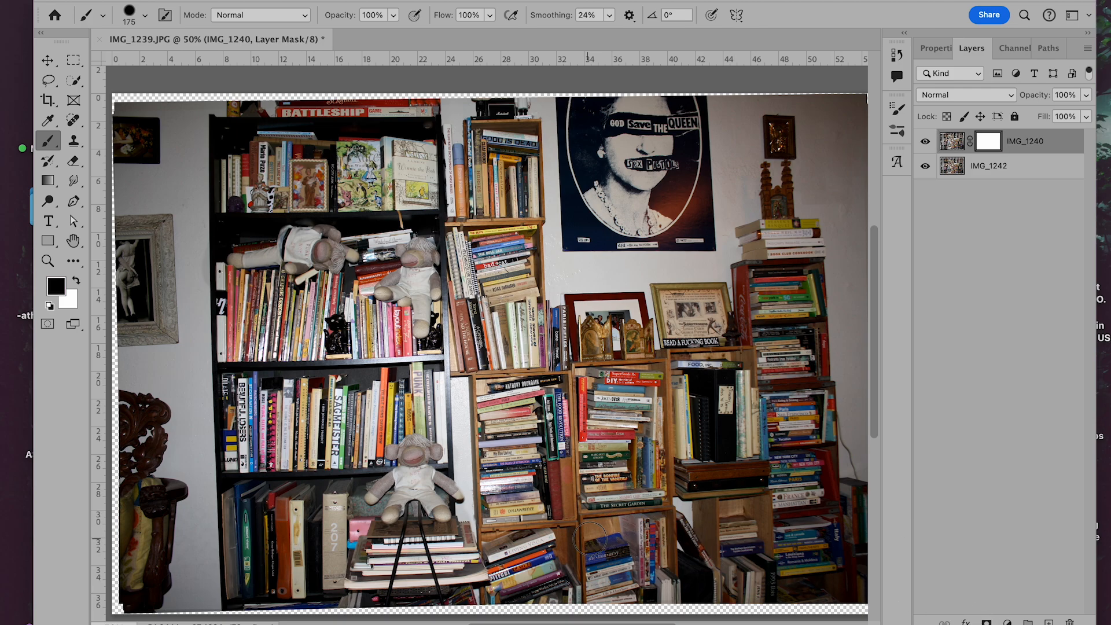
{"action": "mouse_move", "coordinate": [587, 511]}
{"action": "left_mouse_down"}
{"action": "mouse_move", "coordinate": [640, 506]}
{"action": "mouse_move", "coordinate": [588, 529]}
{"action": "mouse_move", "coordinate": [663, 531]}
{"action": "mouse_move", "coordinate": [604, 533]}
{"action": "mouse_move", "coordinate": [591, 541]}
{"action": "mouse_move", "coordinate": [654, 551]}
{"action": "mouse_move", "coordinate": [573, 559]}
{"action": "mouse_move", "coordinate": [624, 573]}
{"action": "mouse_move", "coordinate": [579, 591]}
{"action": "left_mouse_up"}
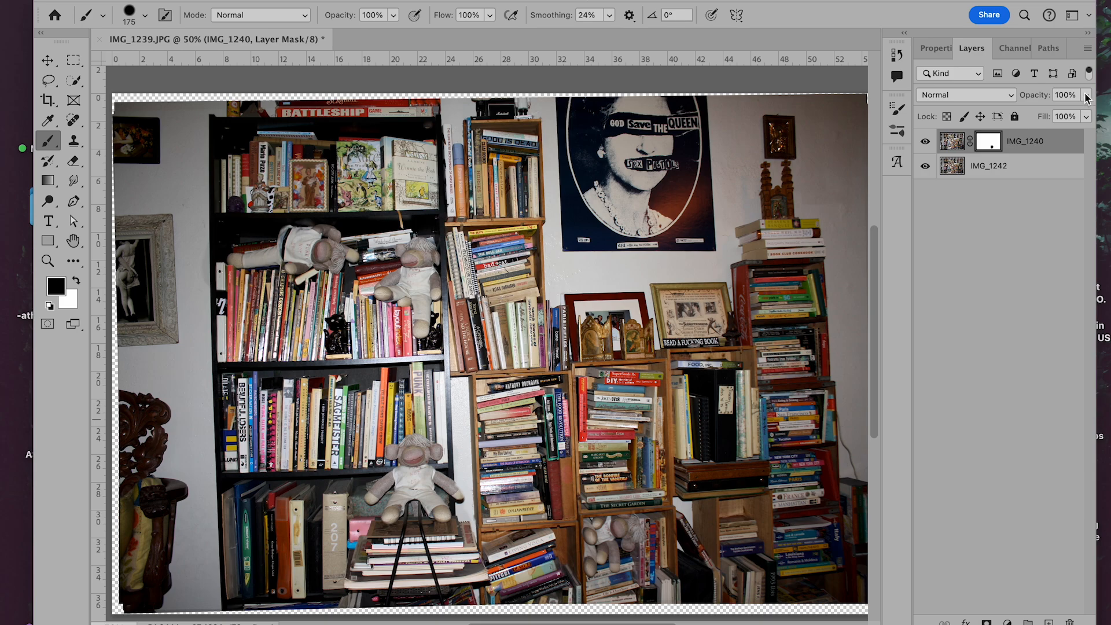
{"action": "left_click", "coordinate": [1088, 50]}
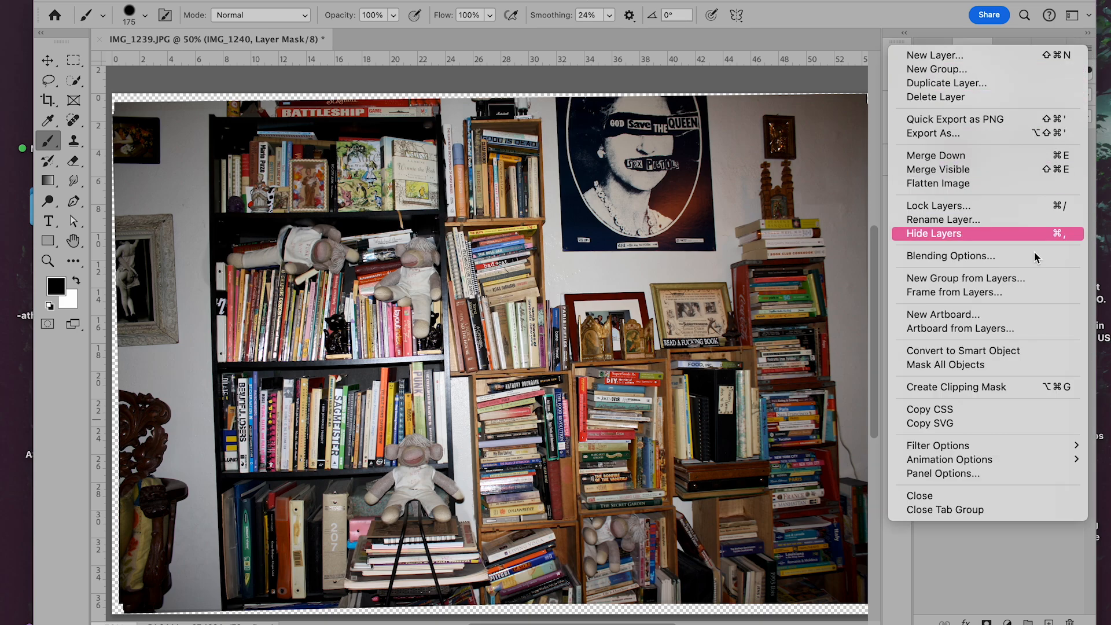
{"action": "left_click", "coordinate": [976, 172]}
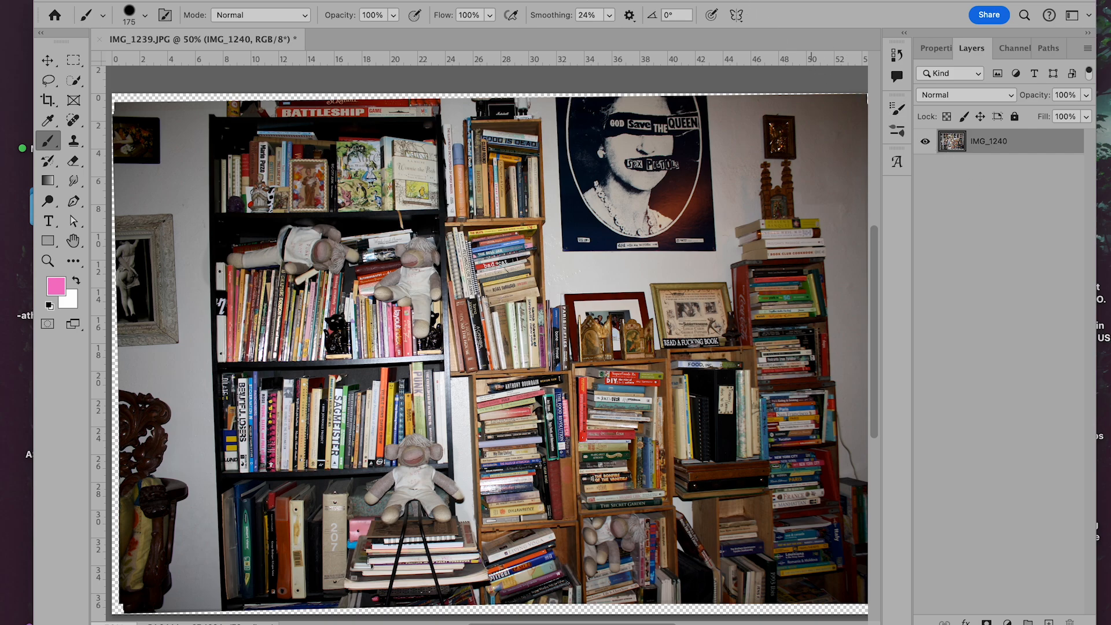
- Show the document's edit history and enlarge the list to see all recorded states
{"action": "left_click", "coordinate": [507, 0]}
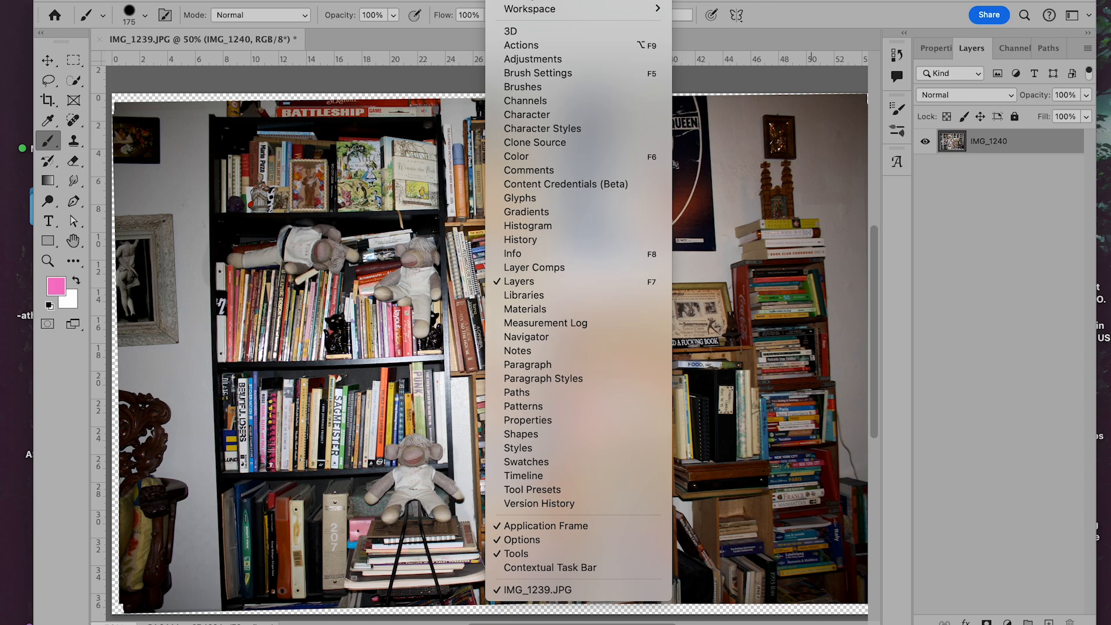
{"action": "left_click", "coordinate": [598, 242]}
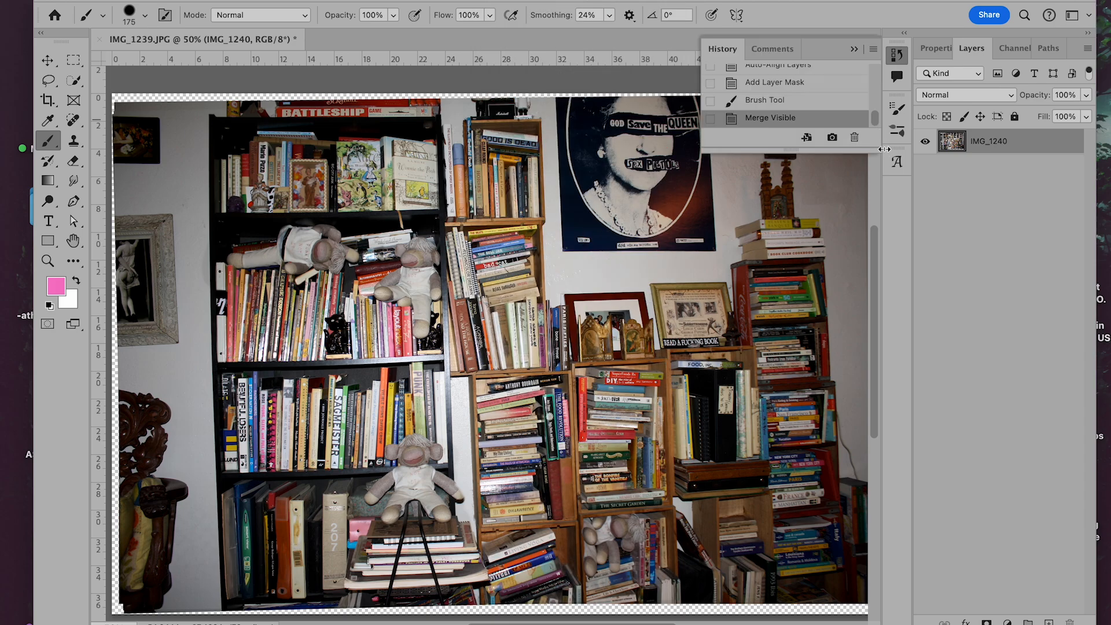
{"action": "left_click_drag", "start_coordinate": [879, 150], "coordinate": [854, 485]}
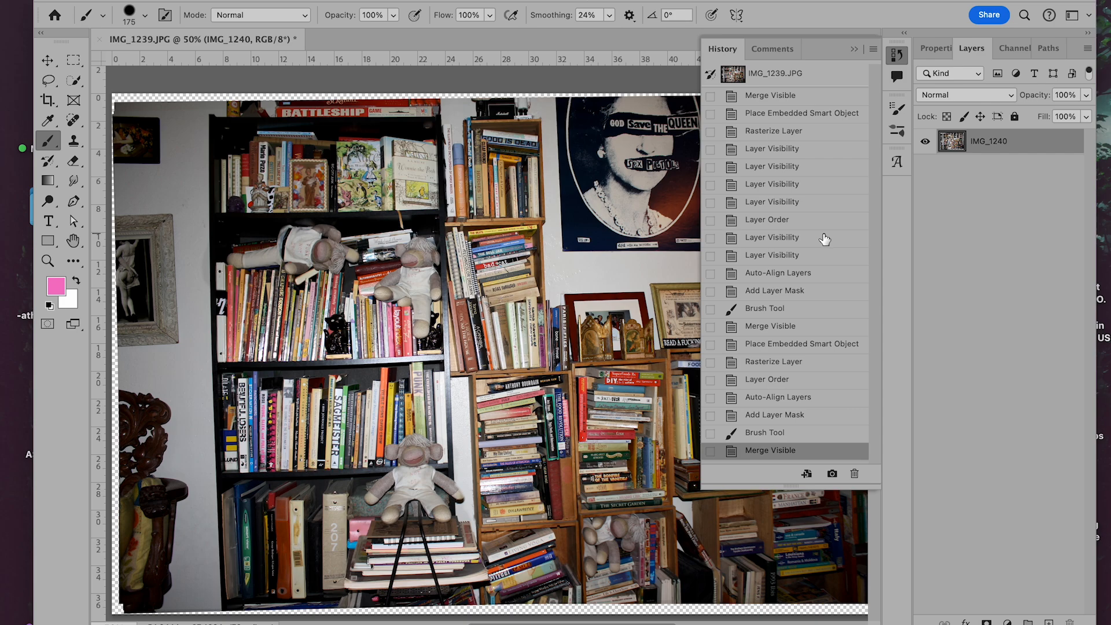
- Step through earlier history states back to the first Merge Visible, close the history, and restore the latest merged state
{"action": "left_click", "coordinate": [802, 97]}
{"action": "left_click", "coordinate": [794, 116]}
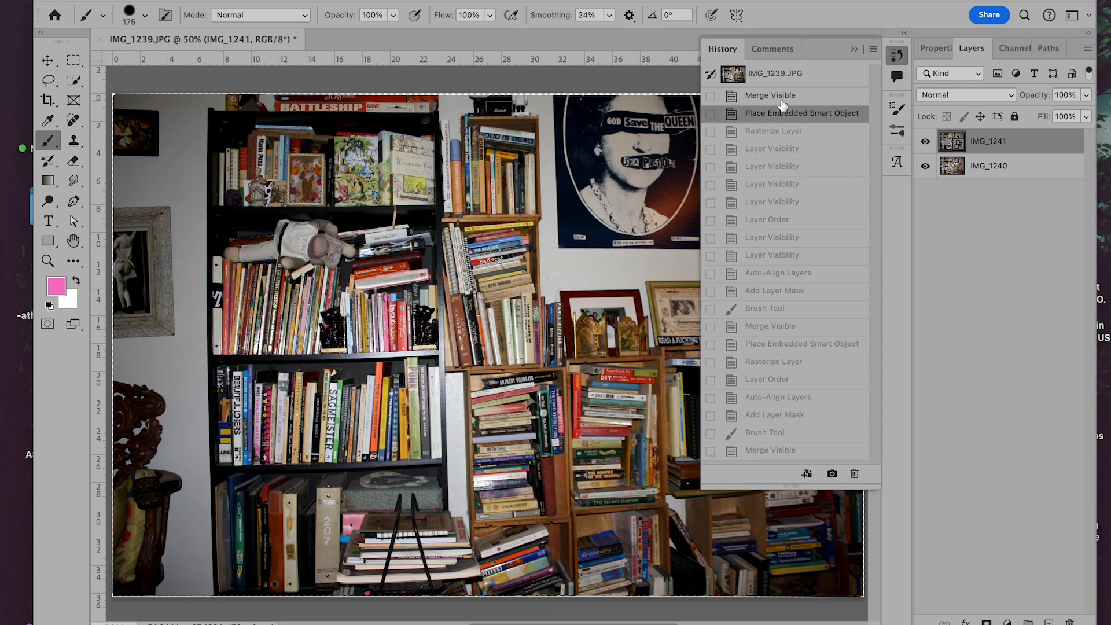
{"action": "left_click", "coordinate": [783, 131]}
{"action": "left_click", "coordinate": [790, 150]}
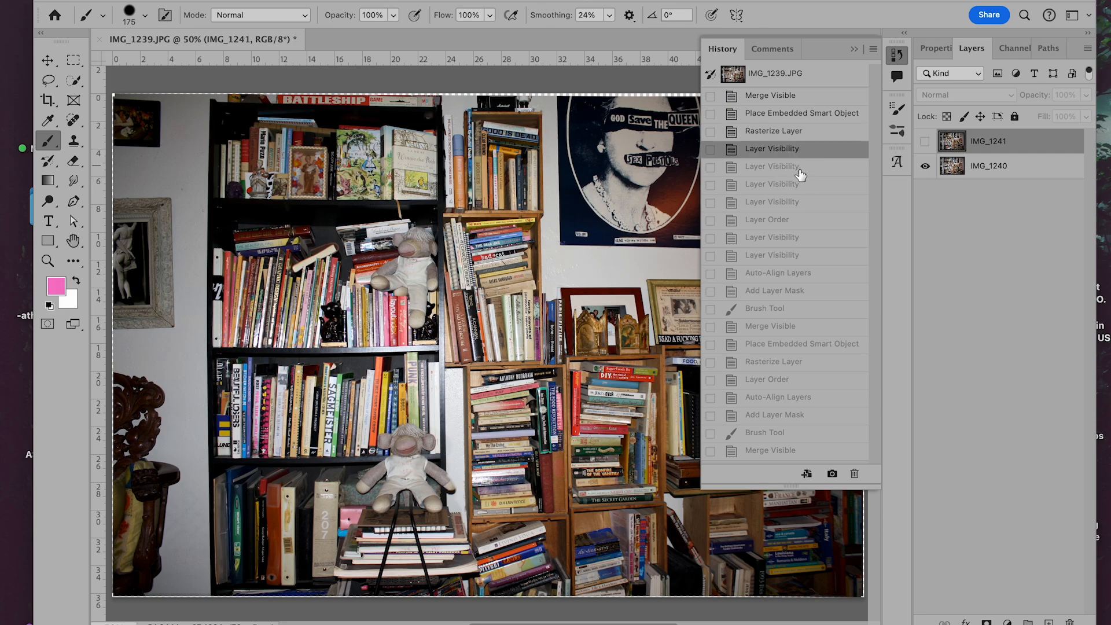
{"action": "left_click", "coordinate": [801, 167]}
{"action": "left_click", "coordinate": [795, 97]}
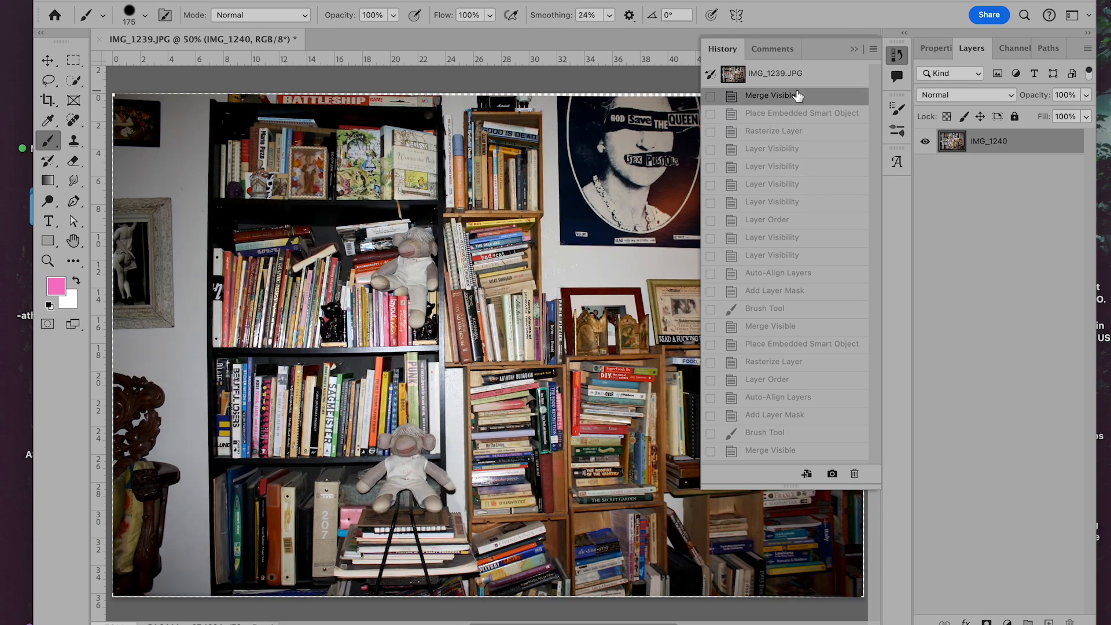
{"action": "left_click", "coordinate": [853, 50]}
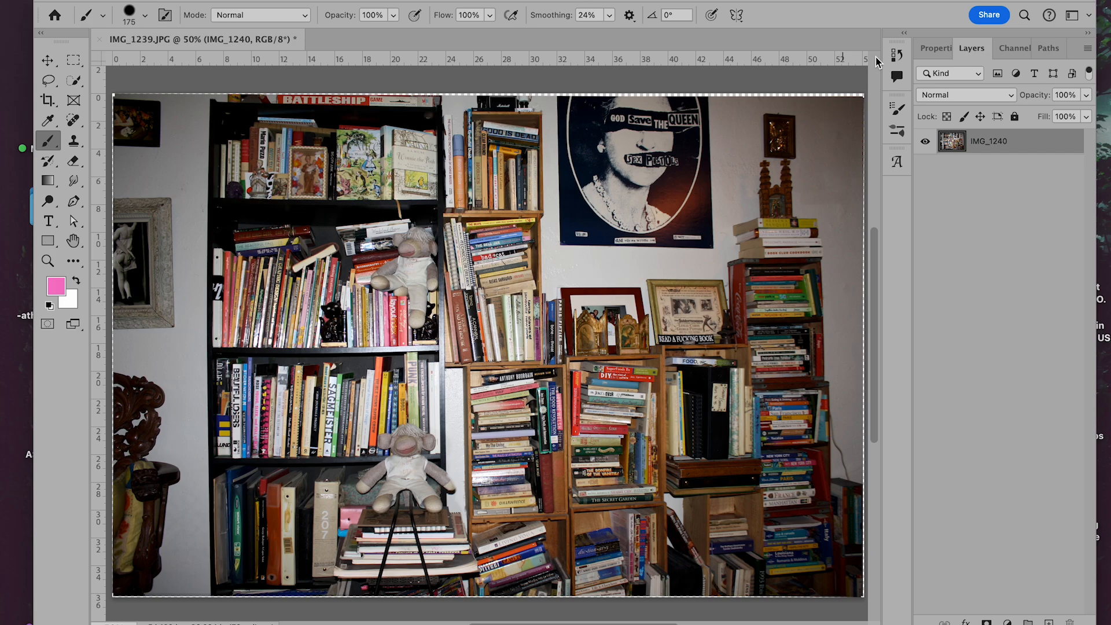
{"action": "key", "text": "super+z"}
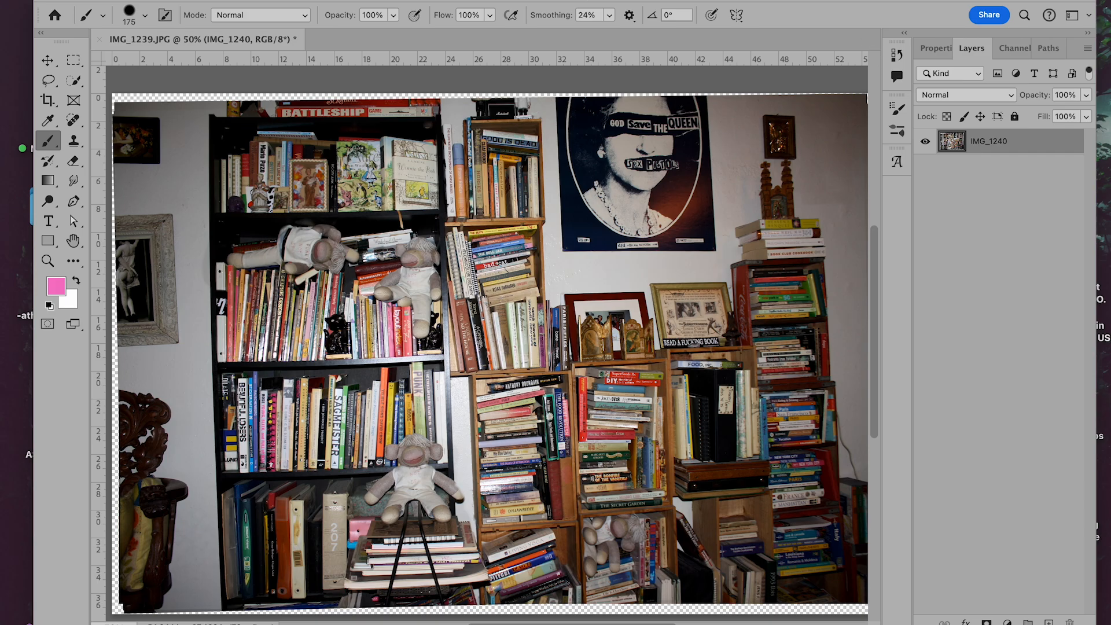
- Place IMG_1243.JPG as an embedded image at its default size and position, and rasterize its layer
{"action": "left_click", "coordinate": [146, 0]}
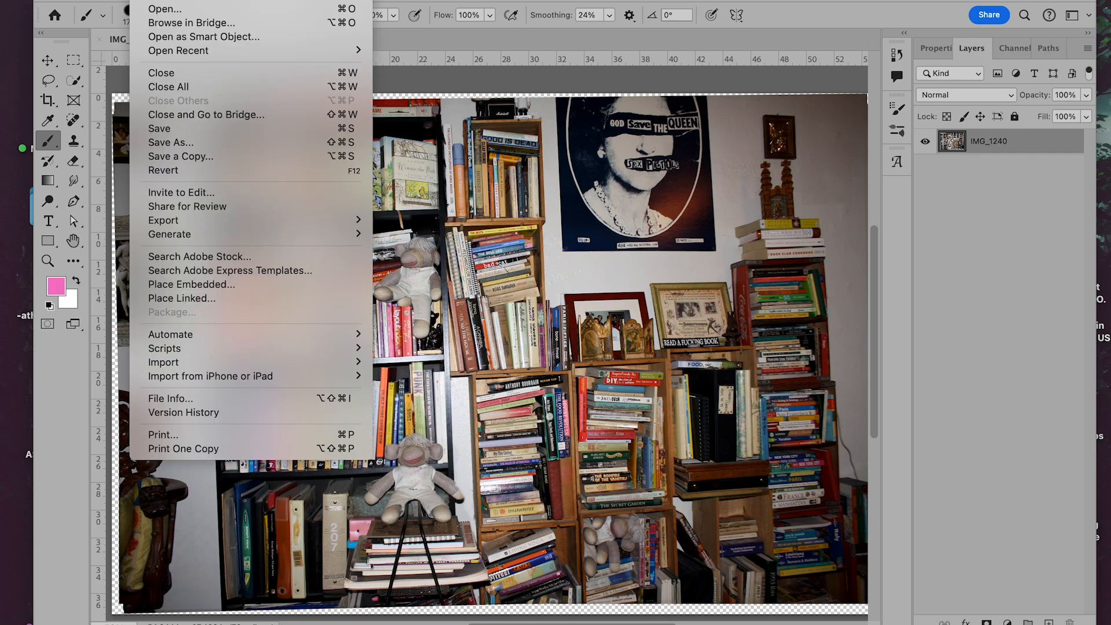
{"action": "left_click", "coordinate": [216, 285]}
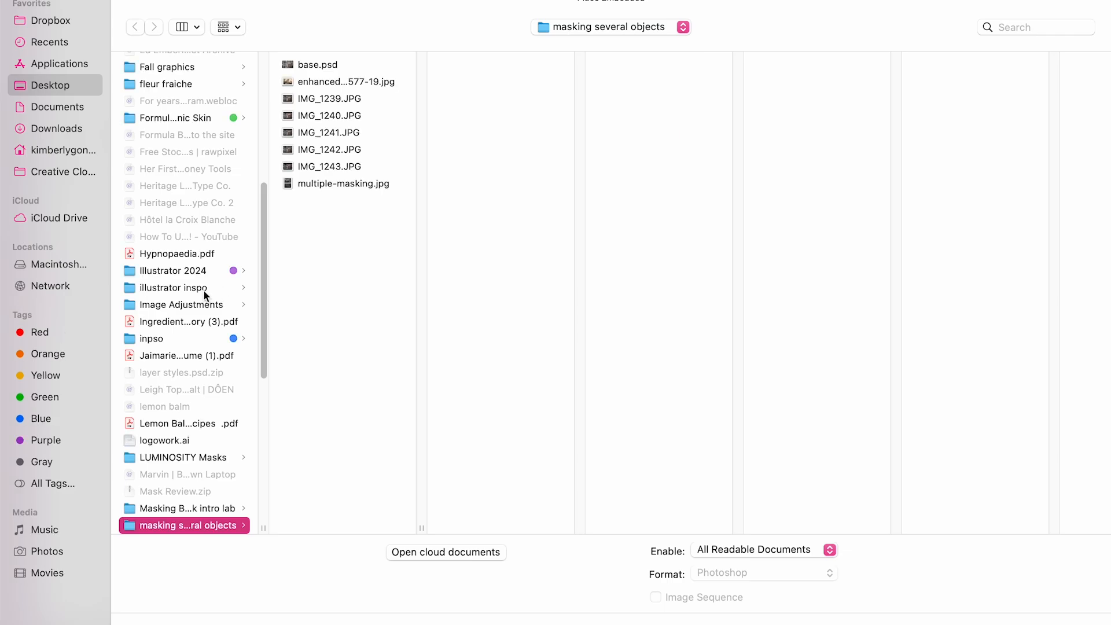
{"action": "left_click", "coordinate": [352, 166]}
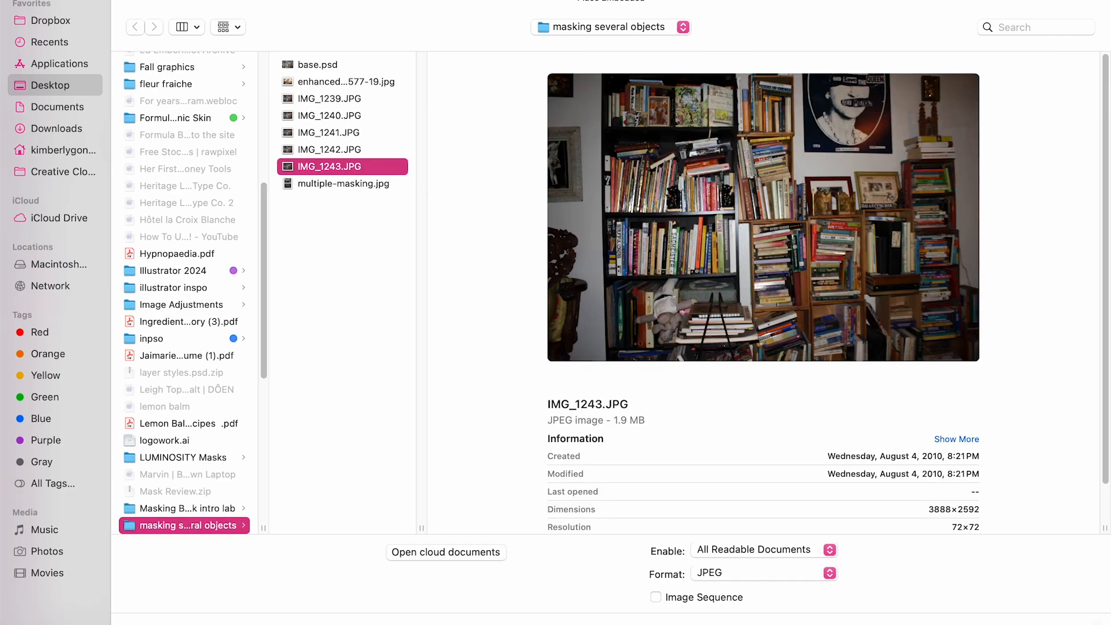
{"action": "left_click", "coordinate": [1064, 624]}
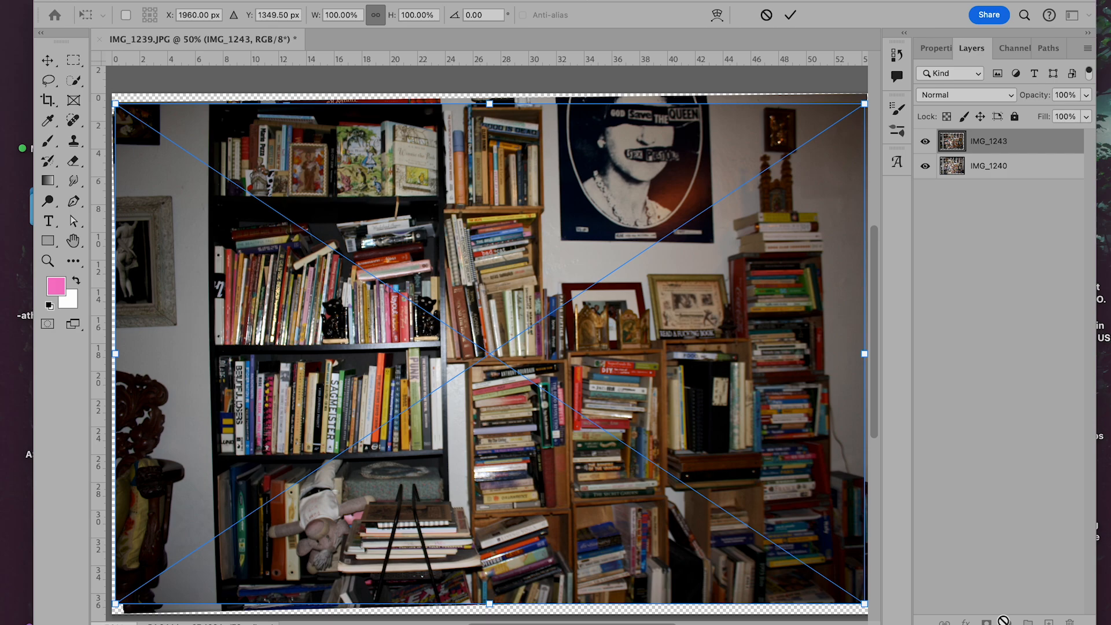
{"action": "key", "text": "Return"}
{"action": "key", "text": "b"}
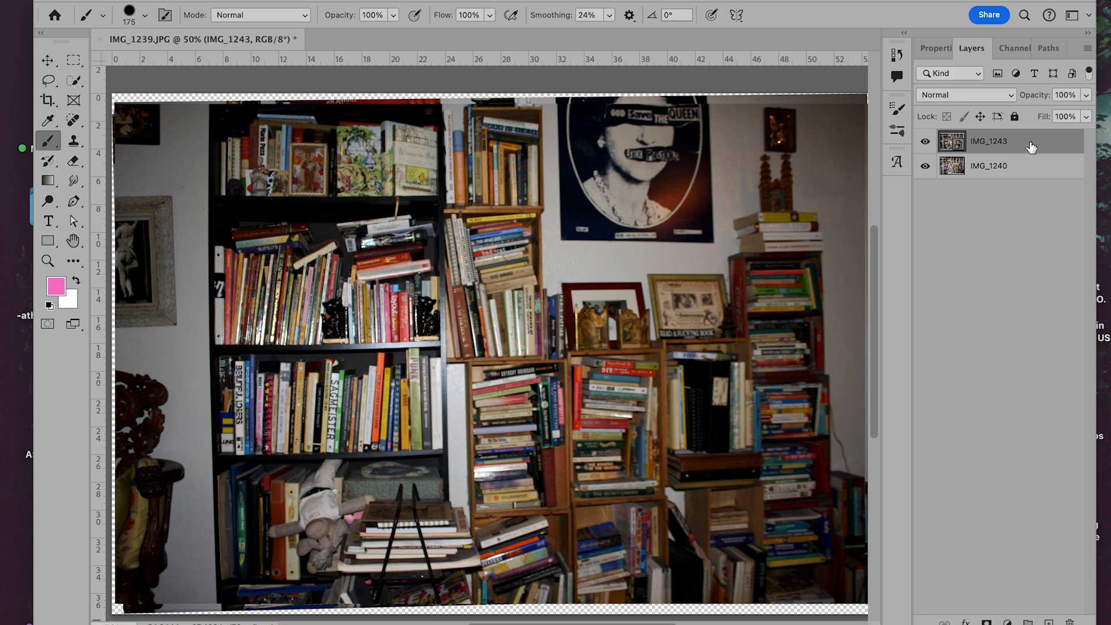
{"action": "right_click", "coordinate": [1033, 147]}
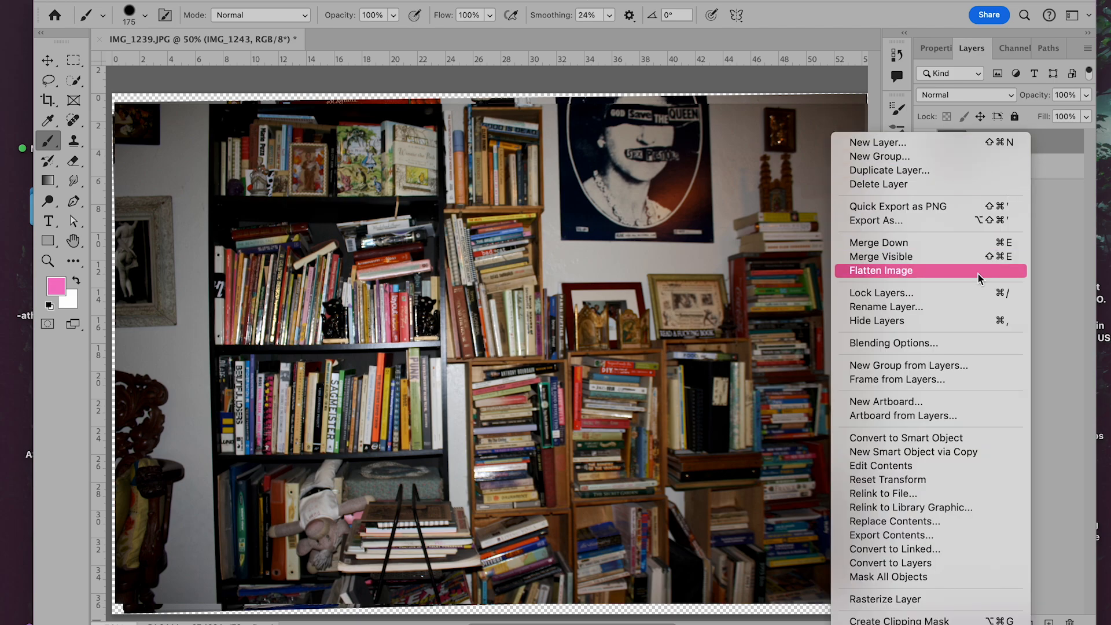
{"action": "left_click", "coordinate": [884, 602]}
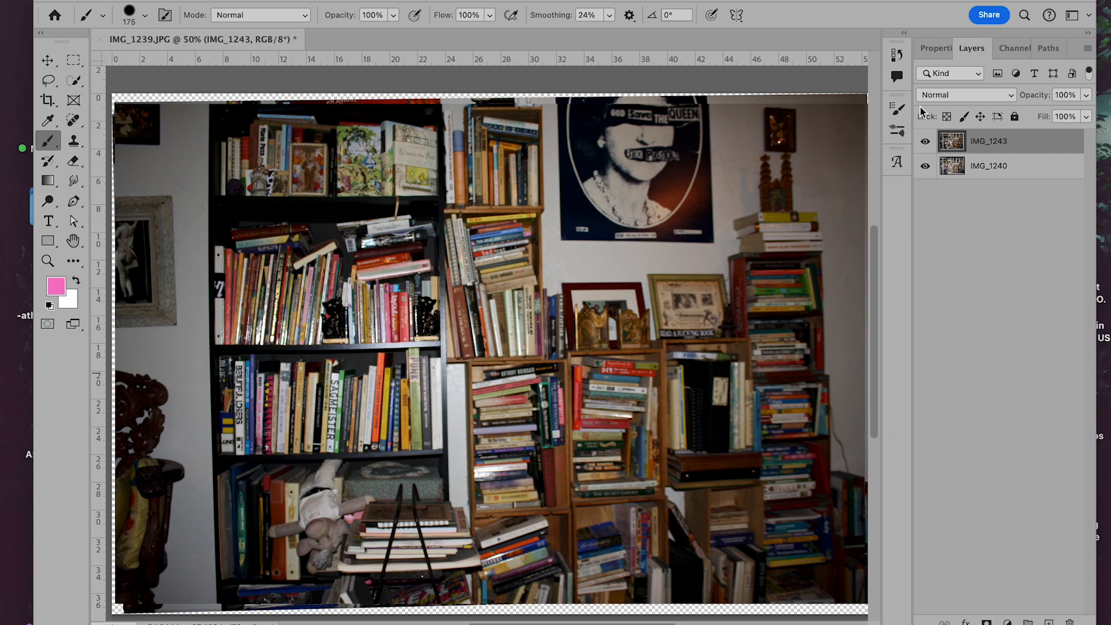
- Move the IMG_1243 layer below IMG_1240 and auto-align both layers using the Auto projection
{"action": "left_click_drag", "start_coordinate": [1000, 143], "coordinate": [997, 174]}
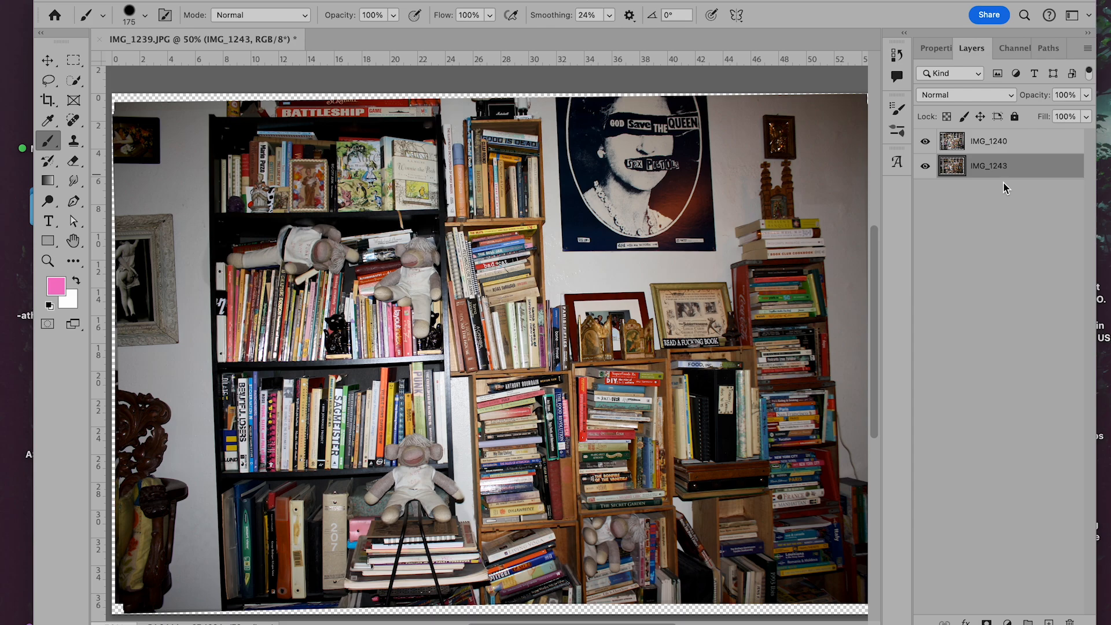
{"action": "left_click", "coordinate": [1020, 145], "text": "shift"}
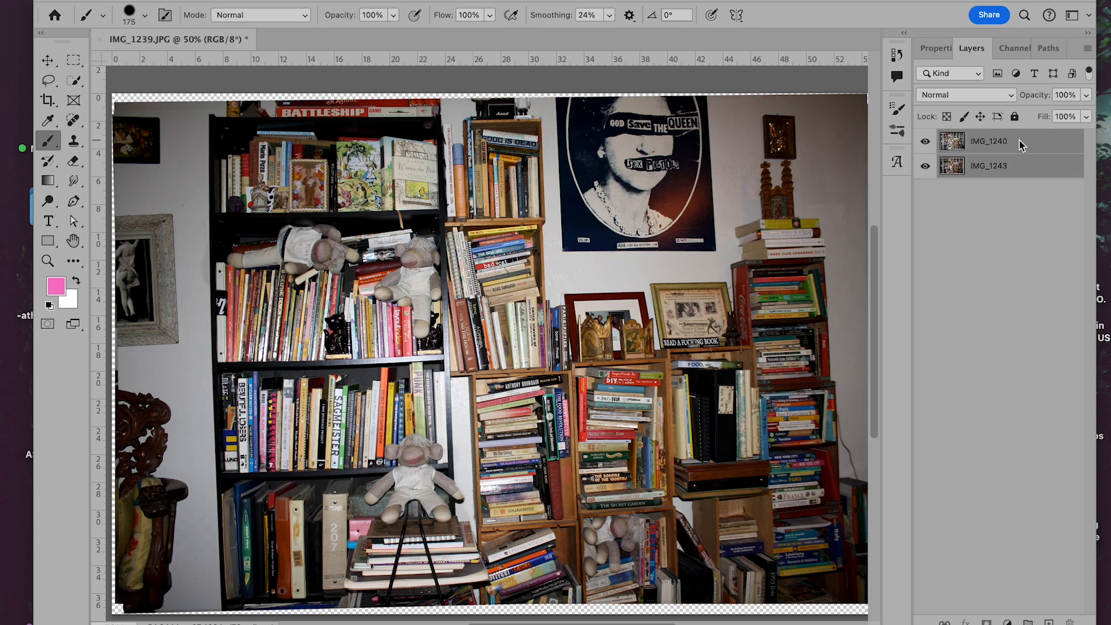
{"action": "left_click", "coordinate": [166, 0]}
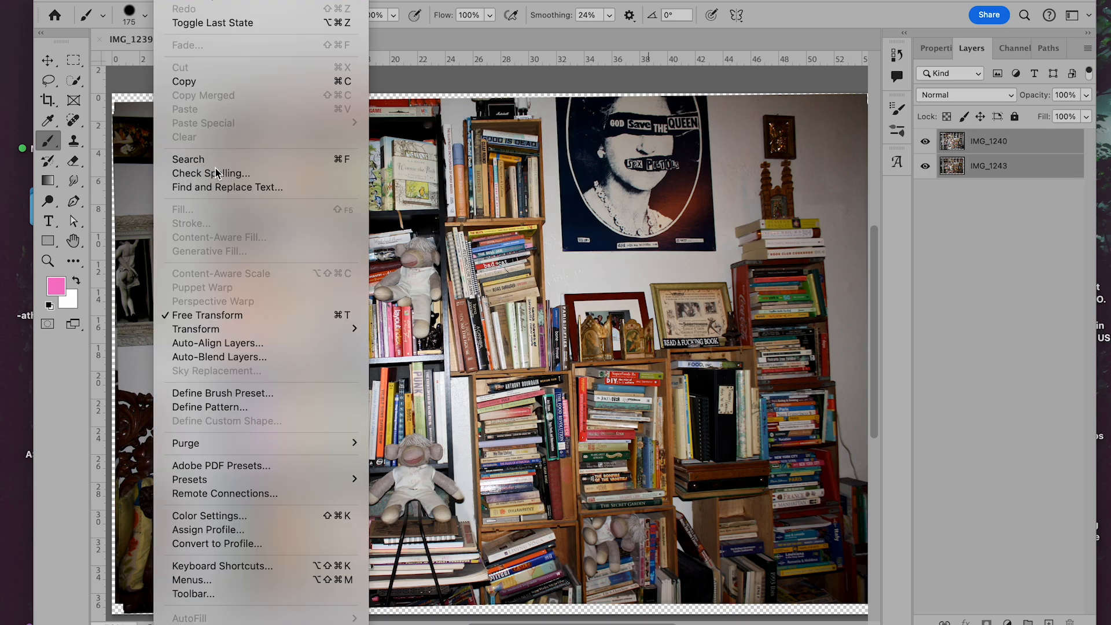
{"action": "left_click", "coordinate": [232, 343]}
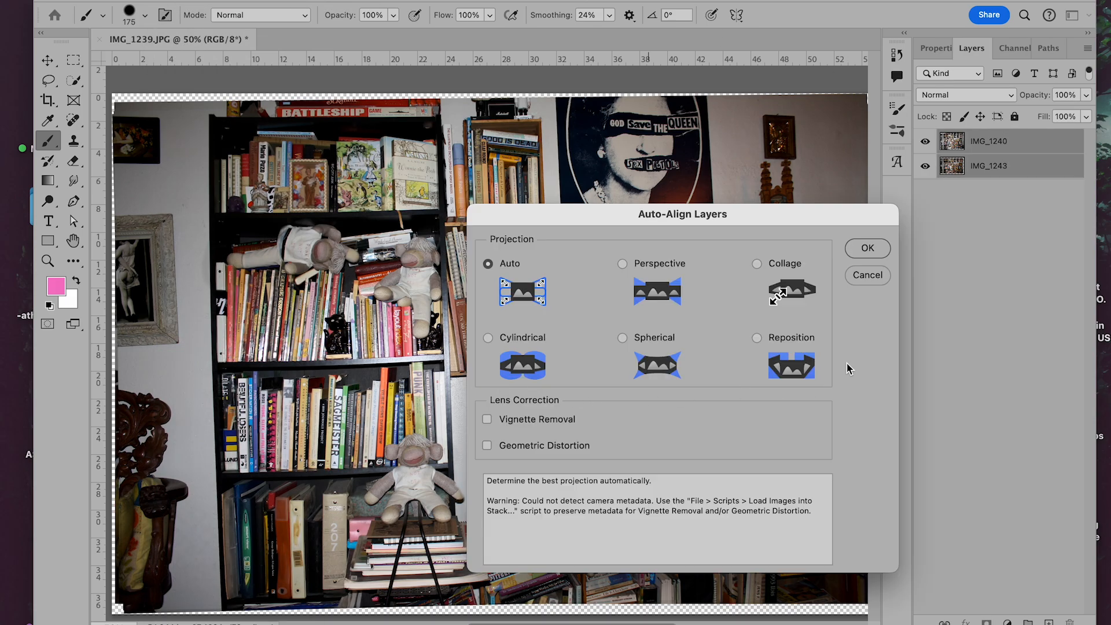
{"action": "left_click", "coordinate": [872, 249]}
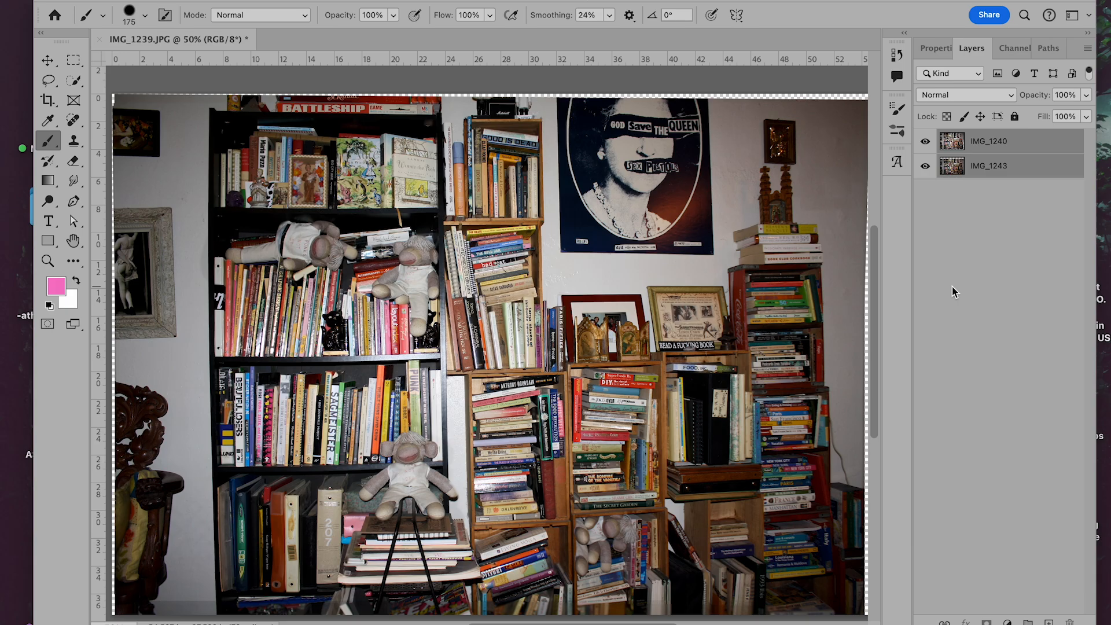
- Add a white layer mask to the IMG_1240 layer for working on the bottom shelf with the binders
{"action": "key", "text": "super+1"}
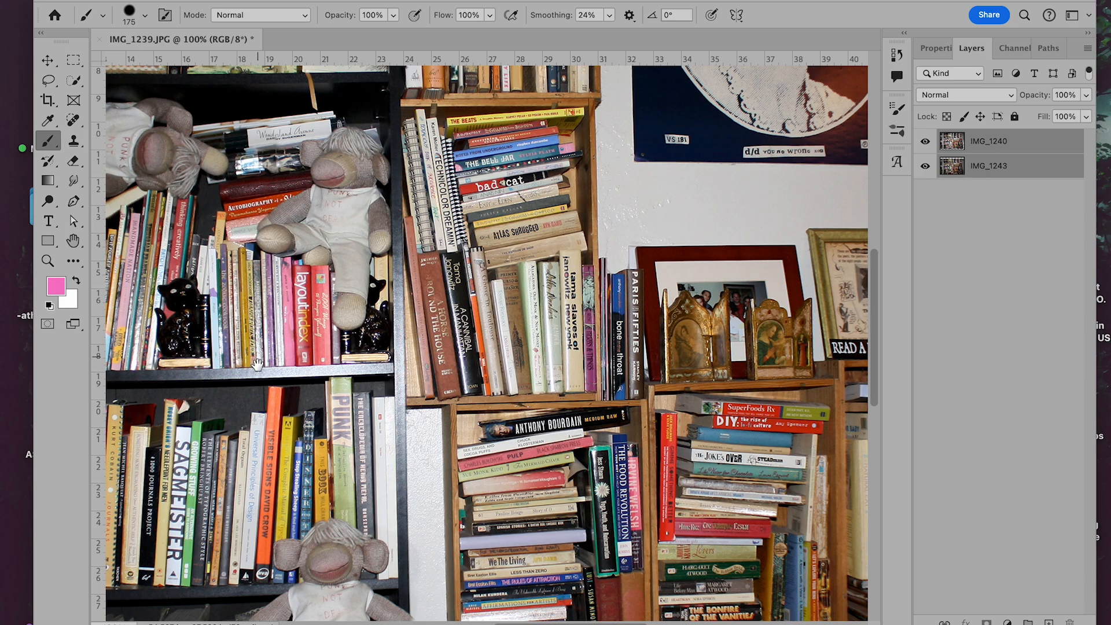
{"action": "key", "text": "space"}
{"action": "mouse_move", "coordinate": [264, 399]}
{"action": "left_mouse_down"}
{"action": "mouse_move", "coordinate": [375, 208]}
{"action": "mouse_move", "coordinate": [437, 130]}
{"action": "left_mouse_up"}
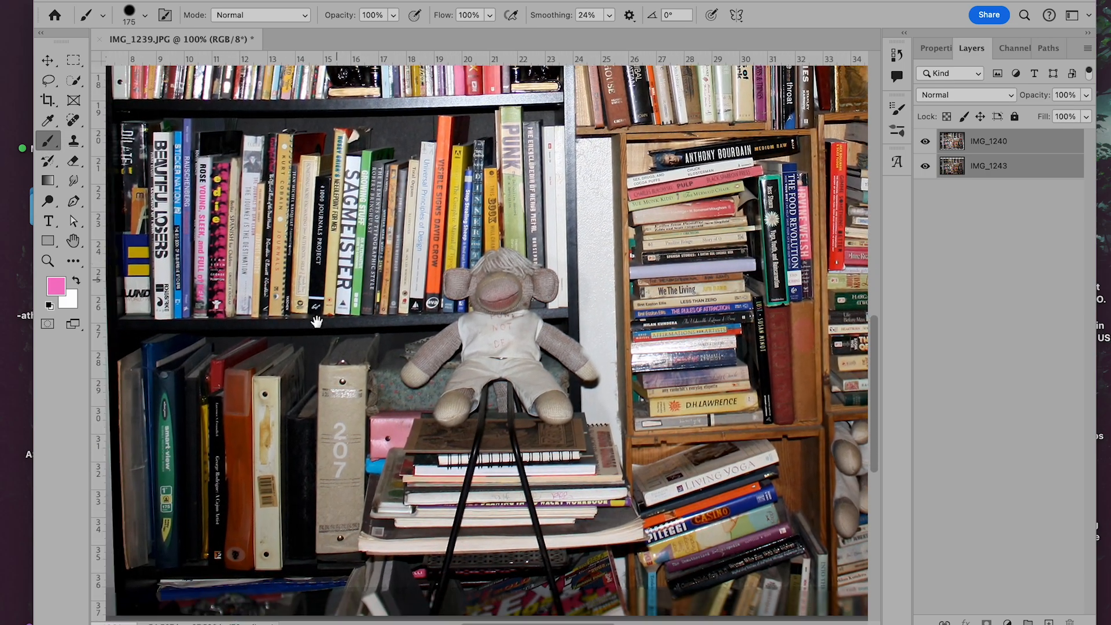
{"action": "left_click_drag", "start_coordinate": [318, 322], "coordinate": [333, 288]}
{"action": "left_click_drag", "start_coordinate": [325, 363], "coordinate": [399, 326]}
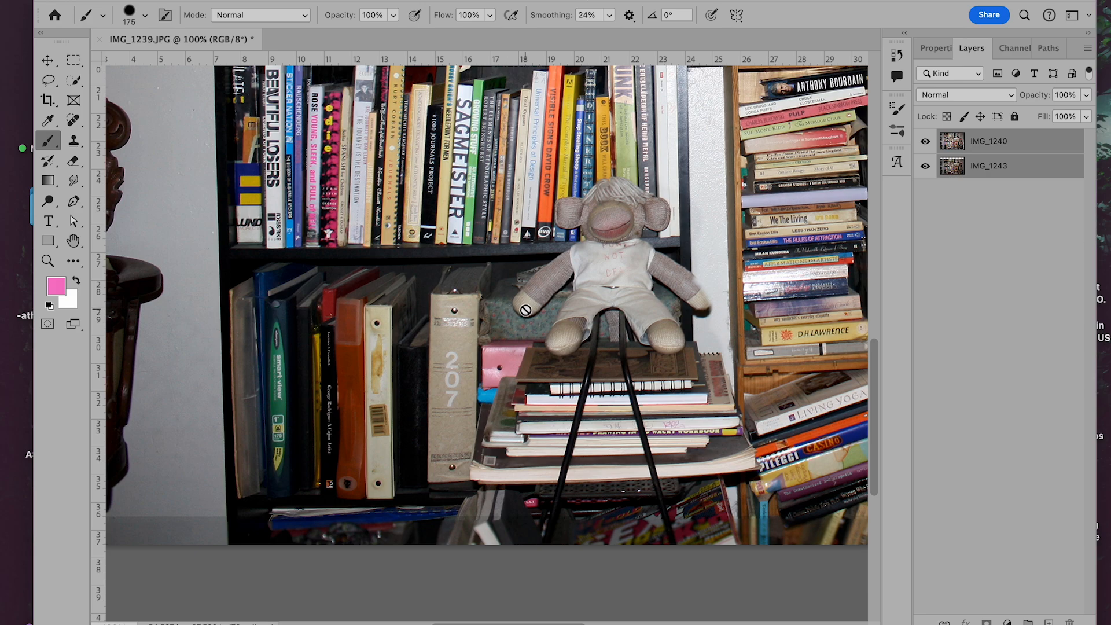
{"action": "left_click", "coordinate": [1036, 143]}
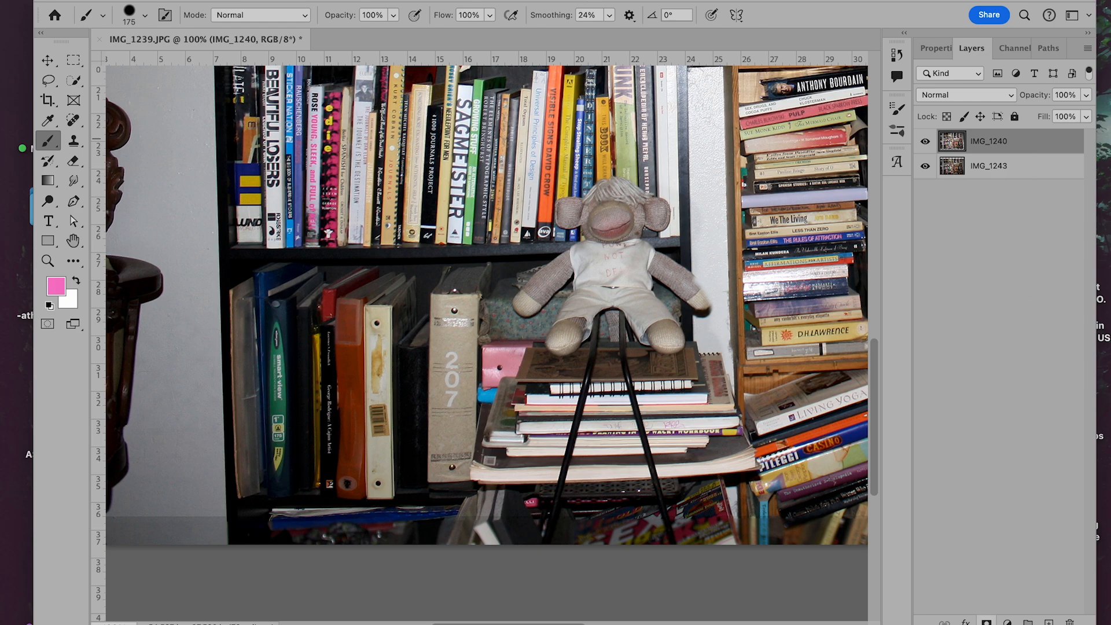
{"action": "left_click", "coordinate": [987, 622]}
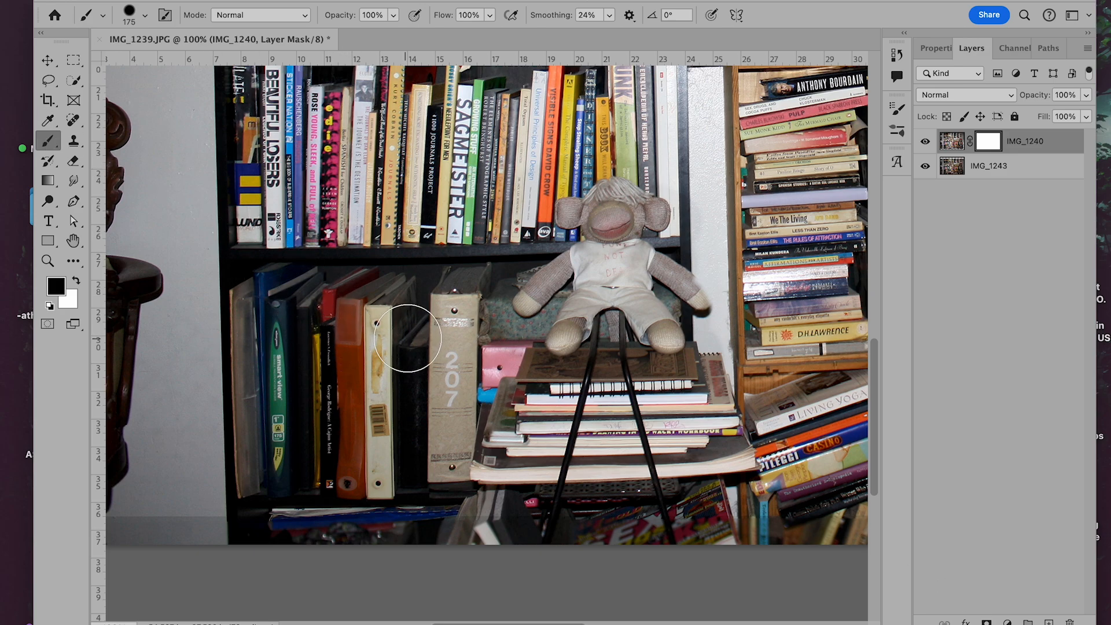
- Paint black on the IMG_1240 mask over the binders to reveal the toy's legs and one arm, and lower the layer's opacity to 76%
{"action": "left_click", "coordinate": [412, 330]}
{"action": "mouse_move", "coordinate": [413, 330]}
{"action": "left_mouse_down"}
{"action": "mouse_move", "coordinate": [380, 308]}
{"action": "mouse_move", "coordinate": [404, 307]}
{"action": "mouse_move", "coordinate": [424, 273]}
{"action": "left_mouse_up"}
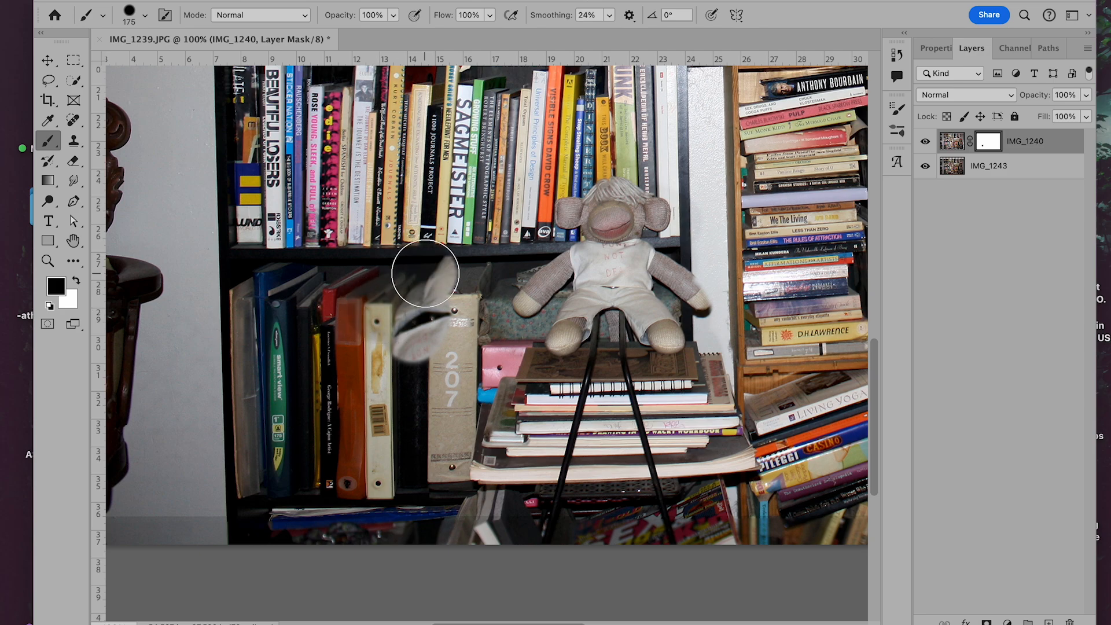
{"action": "key", "text": "bracketleft"}
{"action": "key", "text": "bracketleft"}
{"action": "key", "text": "bracketleft"}
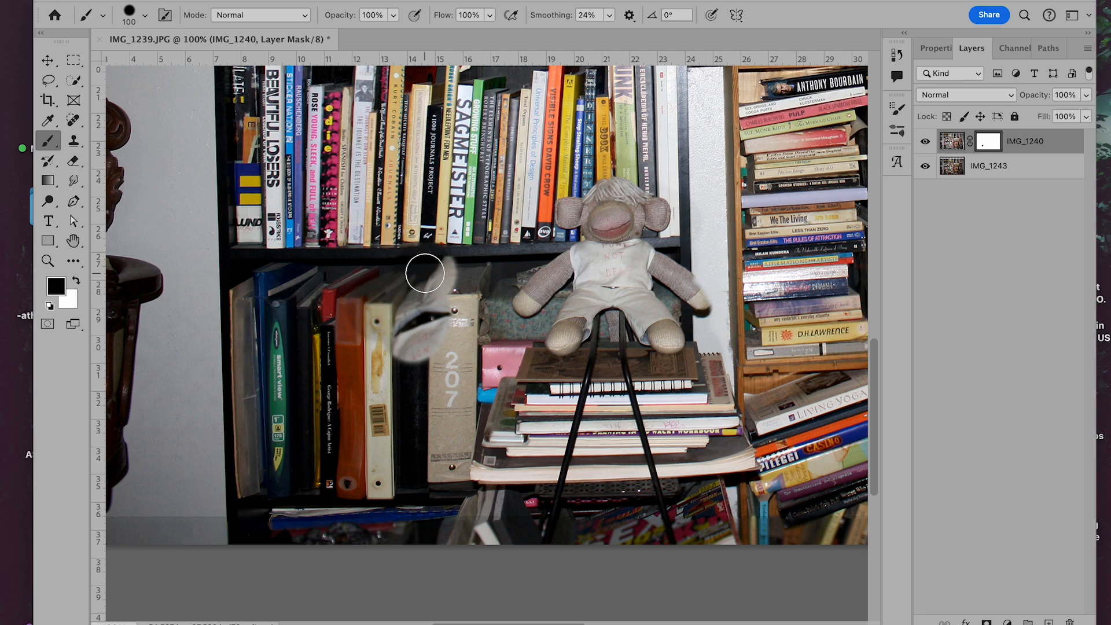
{"action": "mouse_move", "coordinate": [425, 273]}
{"action": "left_mouse_down"}
{"action": "mouse_move", "coordinate": [463, 266]}
{"action": "mouse_move", "coordinate": [454, 278]}
{"action": "mouse_move", "coordinate": [483, 285]}
{"action": "mouse_move", "coordinate": [484, 275]}
{"action": "mouse_move", "coordinate": [457, 325]}
{"action": "mouse_move", "coordinate": [446, 268]}
{"action": "mouse_move", "coordinate": [456, 352]}
{"action": "mouse_move", "coordinate": [496, 354]}
{"action": "mouse_move", "coordinate": [482, 341]}
{"action": "left_mouse_up"}
{"action": "mouse_move", "coordinate": [515, 352]}
{"action": "left_mouse_down"}
{"action": "mouse_move", "coordinate": [486, 340]}
{"action": "mouse_move", "coordinate": [516, 336]}
{"action": "mouse_move", "coordinate": [508, 348]}
{"action": "left_mouse_up"}
{"action": "left_click", "coordinate": [521, 342]}
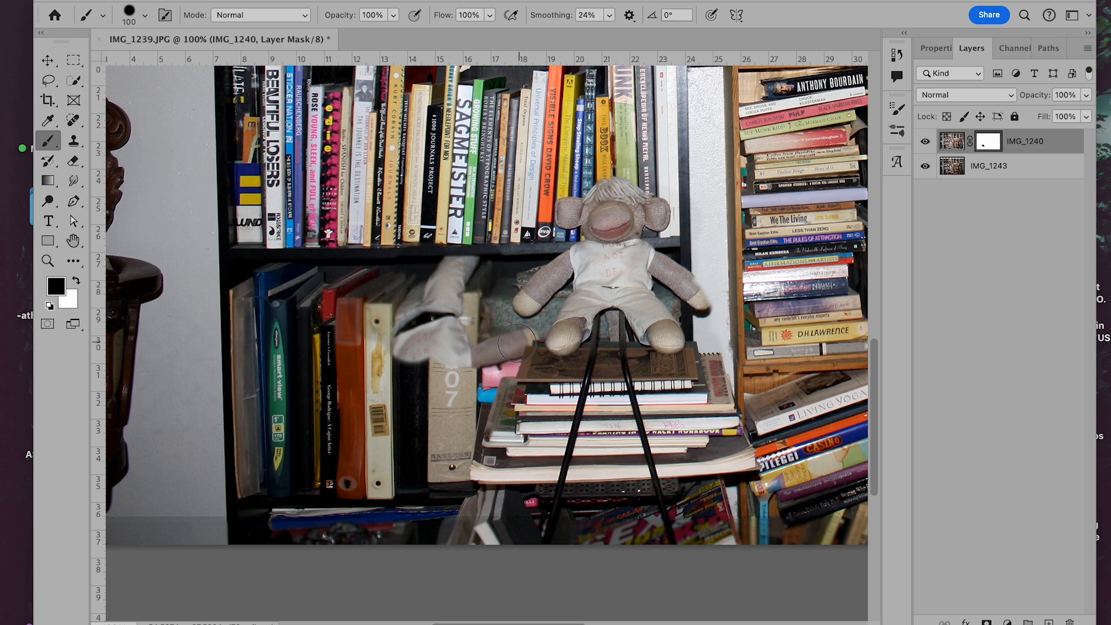
{"action": "left_click", "coordinate": [523, 338]}
{"action": "left_click", "coordinate": [1087, 96]}
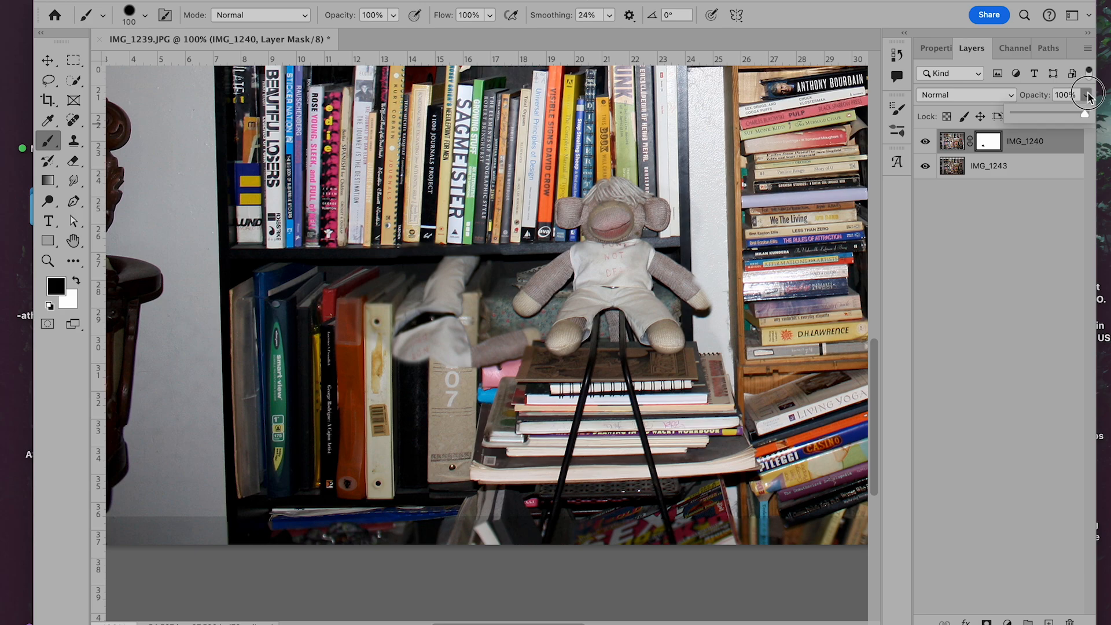
{"action": "left_click_drag", "start_coordinate": [1088, 115], "coordinate": [1068, 118]}
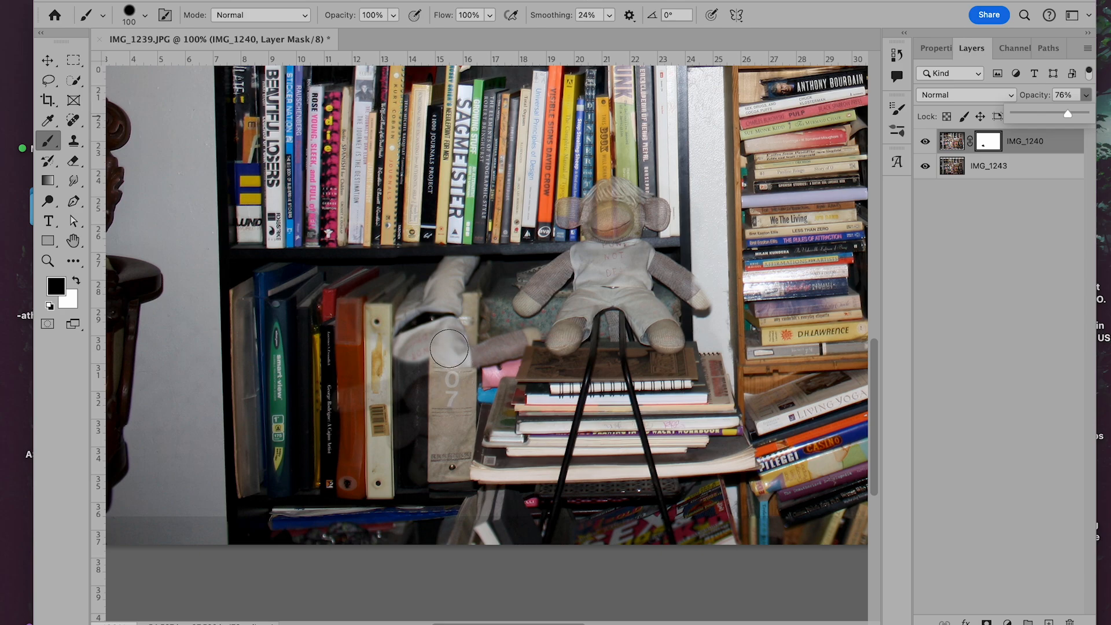
- Try to reveal the upside-down toy's torso, head and other arm by painting the mask with the 100 px brush
{"action": "mouse_move", "coordinate": [452, 351]}
{"action": "left_mouse_down"}
{"action": "mouse_move", "coordinate": [392, 367]}
{"action": "mouse_move", "coordinate": [463, 372]}
{"action": "mouse_move", "coordinate": [331, 384]}
{"action": "mouse_move", "coordinate": [411, 401]}
{"action": "mouse_move", "coordinate": [344, 410]}
{"action": "mouse_move", "coordinate": [442, 421]}
{"action": "mouse_move", "coordinate": [478, 438]}
{"action": "mouse_move", "coordinate": [483, 408]}
{"action": "mouse_move", "coordinate": [440, 395]}
{"action": "mouse_move", "coordinate": [498, 395]}
{"action": "mouse_move", "coordinate": [497, 366]}
{"action": "mouse_move", "coordinate": [494, 405]}
{"action": "mouse_move", "coordinate": [504, 364]}
{"action": "mouse_move", "coordinate": [484, 437]}
{"action": "mouse_move", "coordinate": [412, 457]}
{"action": "mouse_move", "coordinate": [430, 471]}
{"action": "mouse_move", "coordinate": [390, 471]}
{"action": "mouse_move", "coordinate": [475, 465]}
{"action": "mouse_move", "coordinate": [487, 449]}
{"action": "mouse_move", "coordinate": [422, 458]}
{"action": "mouse_move", "coordinate": [390, 446]}
{"action": "mouse_move", "coordinate": [408, 466]}
{"action": "mouse_move", "coordinate": [380, 450]}
{"action": "mouse_move", "coordinate": [373, 418]}
{"action": "mouse_move", "coordinate": [343, 407]}
{"action": "mouse_move", "coordinate": [394, 391]}
{"action": "mouse_move", "coordinate": [394, 373]}
{"action": "mouse_move", "coordinate": [403, 401]}
{"action": "left_mouse_up"}
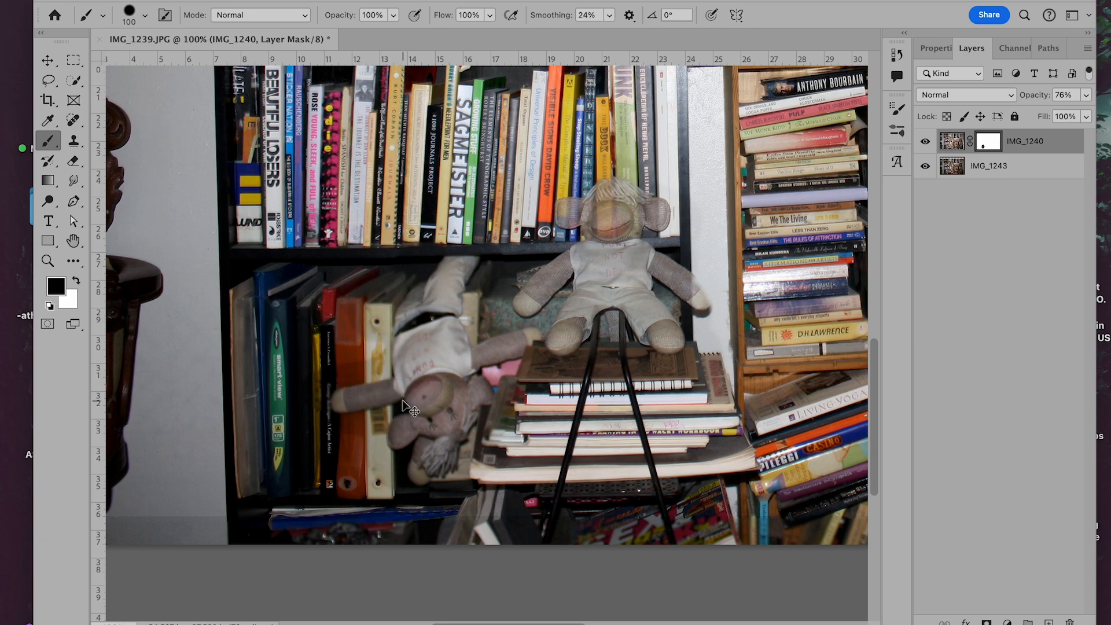
{"action": "key", "text": "super+equal"}
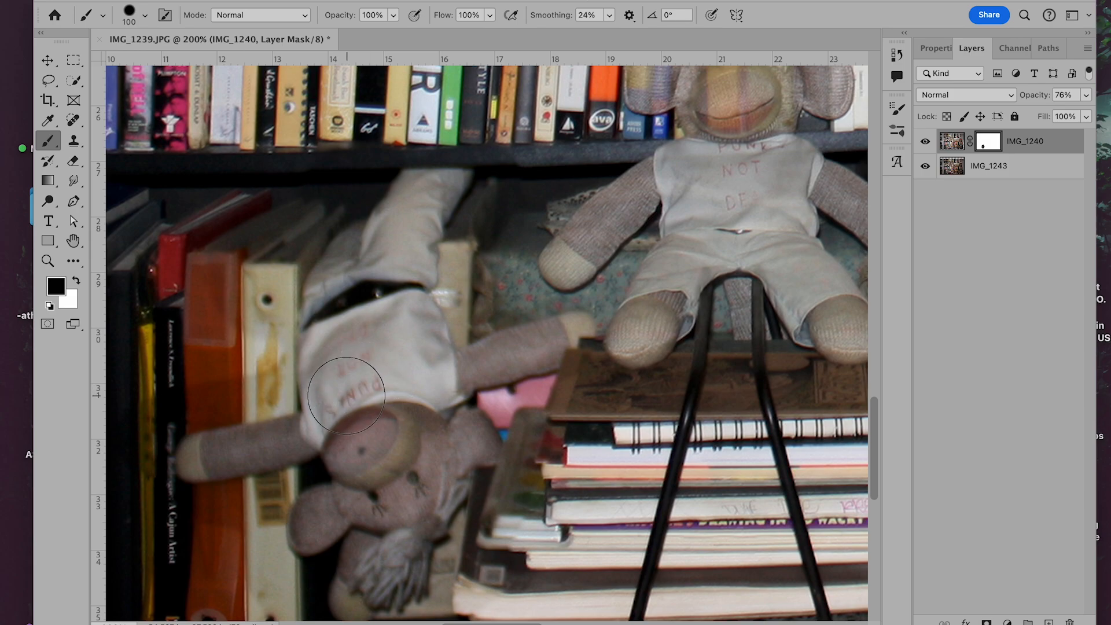
{"action": "mouse_move", "coordinate": [346, 396]}
{"action": "left_mouse_down"}
{"action": "mouse_move", "coordinate": [446, 404]}
{"action": "mouse_move", "coordinate": [603, 377]}
{"action": "left_mouse_up"}
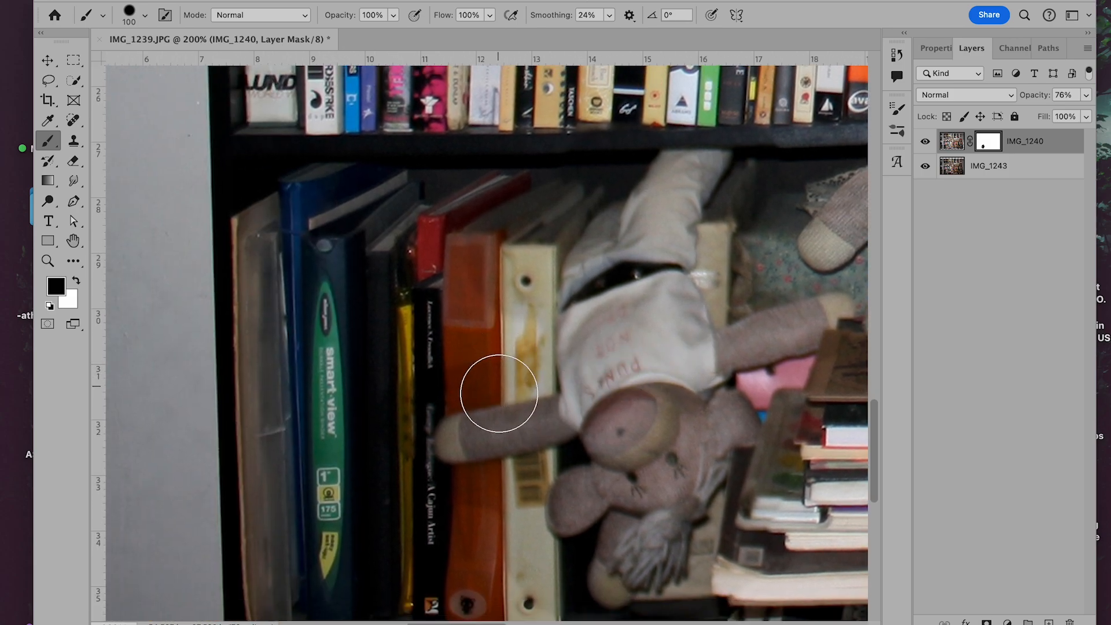
{"action": "mouse_move", "coordinate": [499, 394]}
{"action": "left_mouse_down"}
{"action": "mouse_move", "coordinate": [516, 369]}
{"action": "mouse_move", "coordinate": [588, 392]}
{"action": "left_mouse_up"}
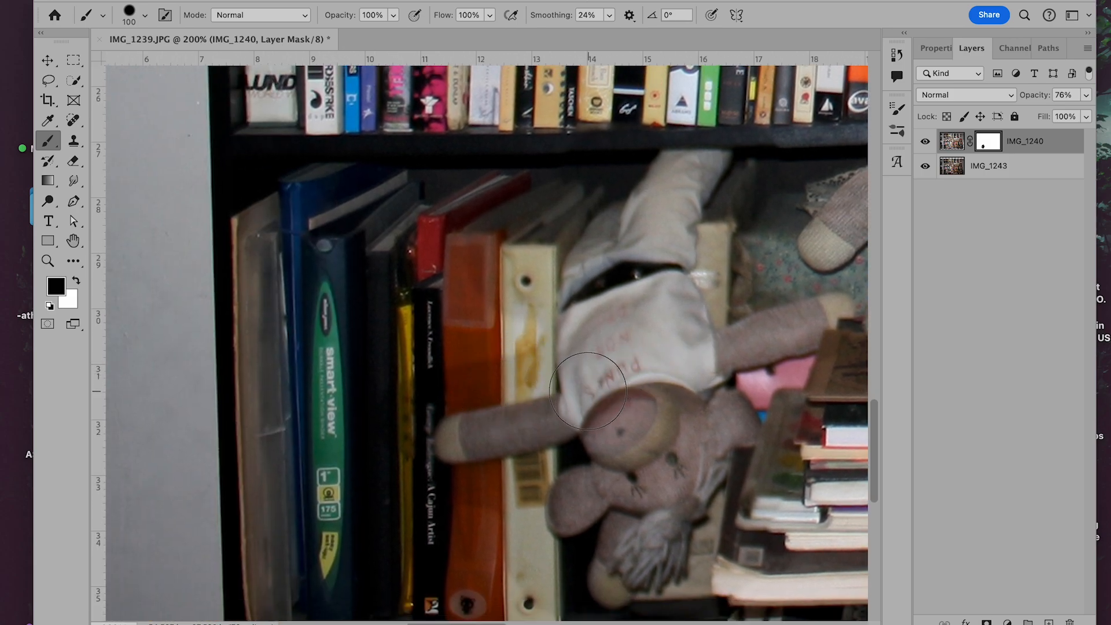
{"action": "key", "text": "super+z"}
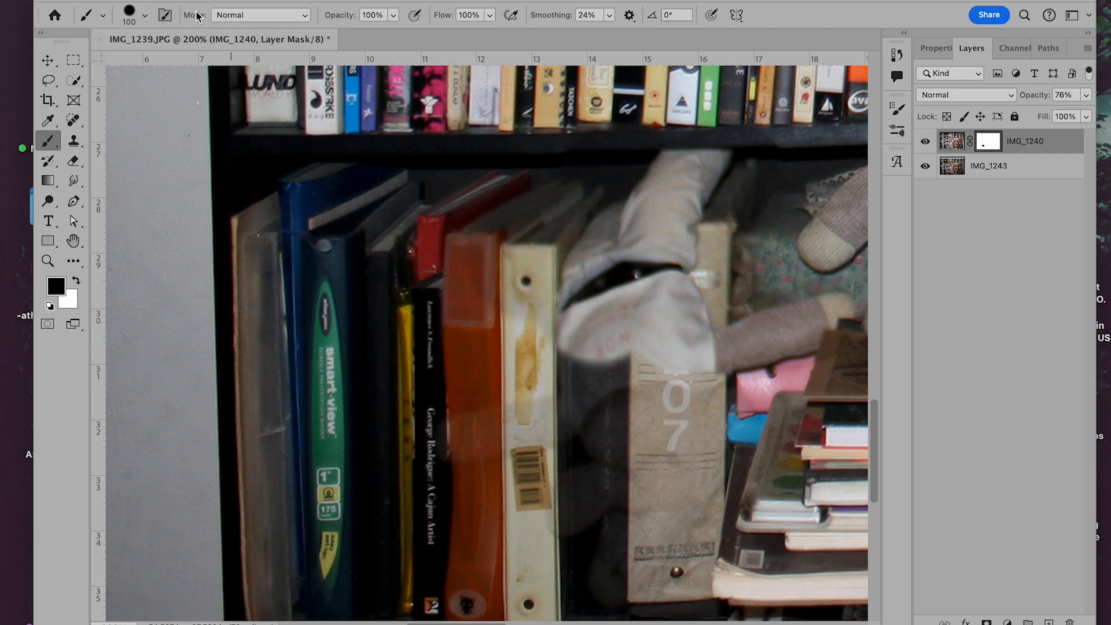
- Soften the brush to 35% hardness and paint black on the mask to reveal the upside-down toy's torso, head and other arm
{"action": "left_click", "coordinate": [144, 16]}
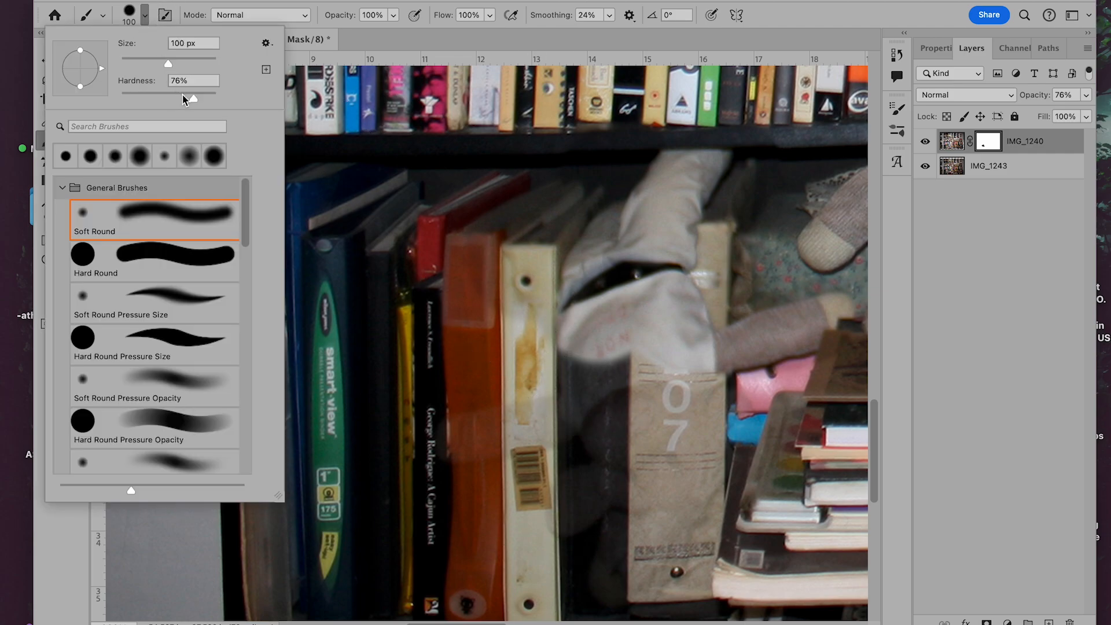
{"action": "left_click_drag", "start_coordinate": [195, 99], "coordinate": [155, 99]}
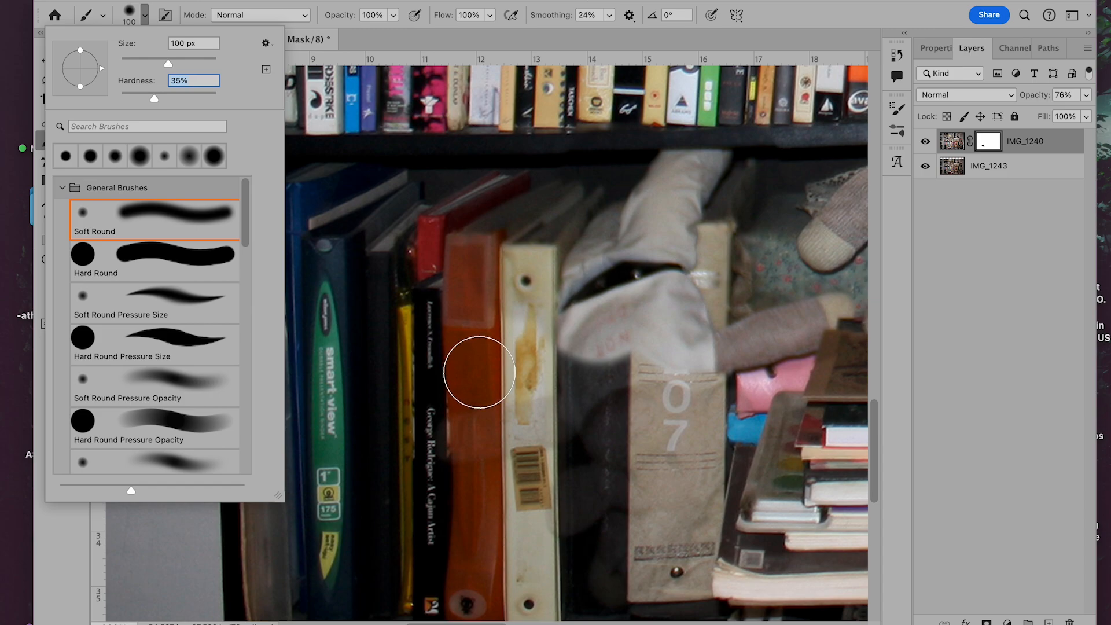
{"action": "left_click", "coordinate": [480, 368]}
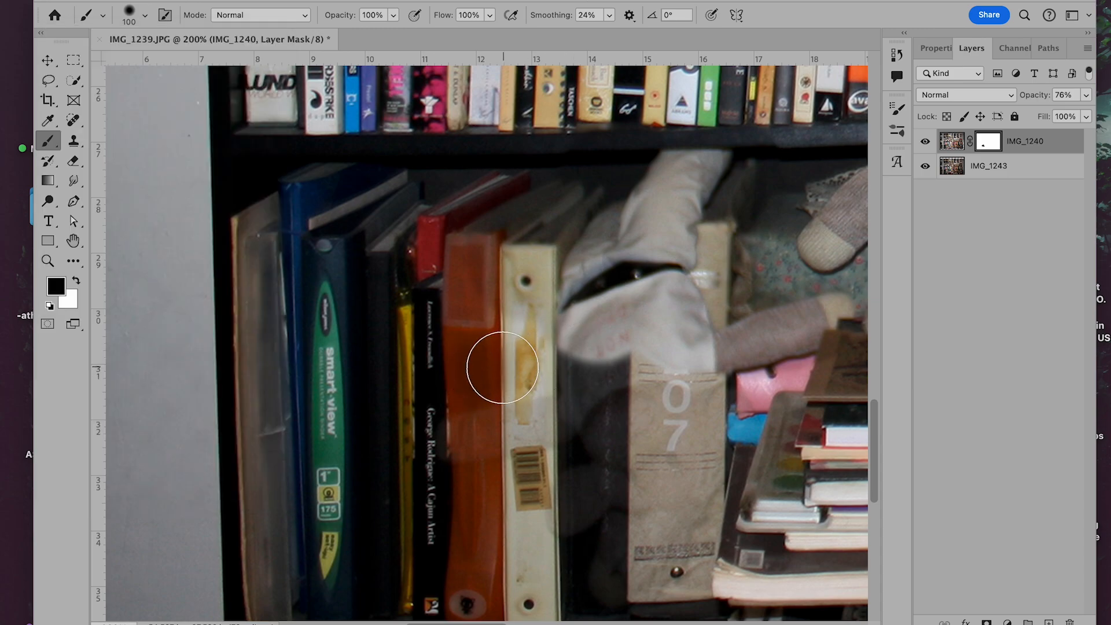
{"action": "mouse_move", "coordinate": [509, 408]}
{"action": "left_mouse_down"}
{"action": "mouse_move", "coordinate": [566, 392]}
{"action": "mouse_move", "coordinate": [442, 425]}
{"action": "mouse_move", "coordinate": [429, 454]}
{"action": "mouse_move", "coordinate": [523, 471]}
{"action": "mouse_move", "coordinate": [439, 489]}
{"action": "mouse_move", "coordinate": [517, 514]}
{"action": "mouse_move", "coordinate": [464, 497]}
{"action": "mouse_move", "coordinate": [548, 478]}
{"action": "mouse_move", "coordinate": [432, 523]}
{"action": "mouse_move", "coordinate": [650, 373]}
{"action": "mouse_move", "coordinate": [778, 351]}
{"action": "mouse_move", "coordinate": [749, 422]}
{"action": "mouse_move", "coordinate": [720, 454]}
{"action": "mouse_move", "coordinate": [732, 459]}
{"action": "mouse_move", "coordinate": [692, 542]}
{"action": "mouse_move", "coordinate": [645, 566]}
{"action": "mouse_move", "coordinate": [533, 526]}
{"action": "mouse_move", "coordinate": [676, 479]}
{"action": "mouse_move", "coordinate": [565, 390]}
{"action": "mouse_move", "coordinate": [642, 511]}
{"action": "mouse_move", "coordinate": [432, 422]}
{"action": "mouse_move", "coordinate": [620, 567]}
{"action": "mouse_move", "coordinate": [459, 558]}
{"action": "mouse_move", "coordinate": [593, 469]}
{"action": "left_mouse_up"}
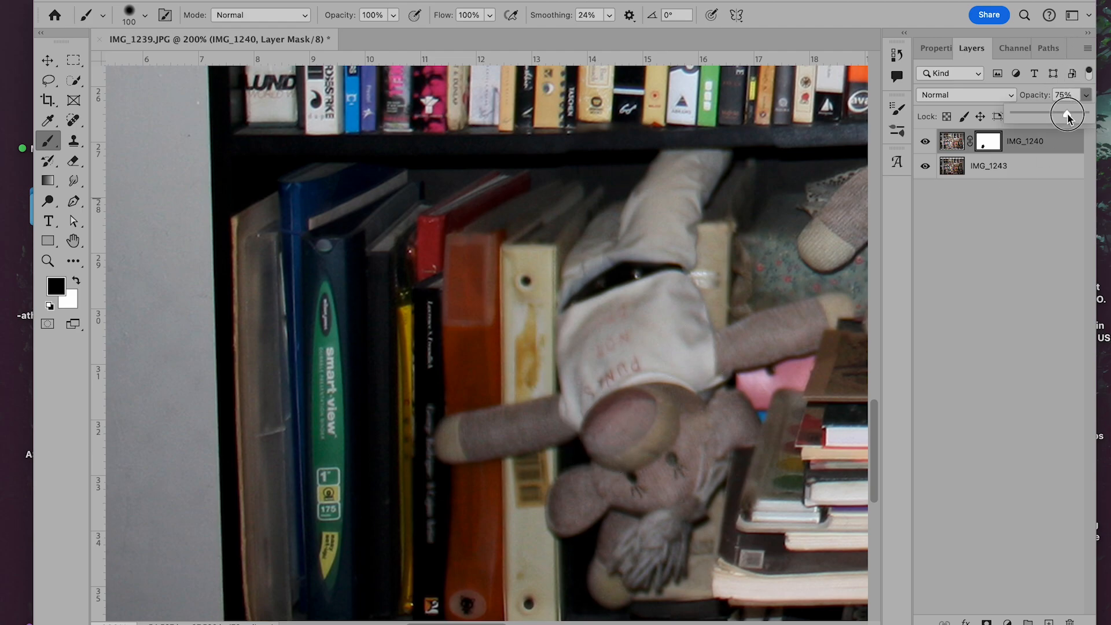
- Return the IMG_1240 layer's opacity to 100% and merge all visible layers
{"action": "left_click", "coordinate": [1087, 95]}
{"action": "left_click_drag", "start_coordinate": [1070, 114], "coordinate": [1086, 114]}
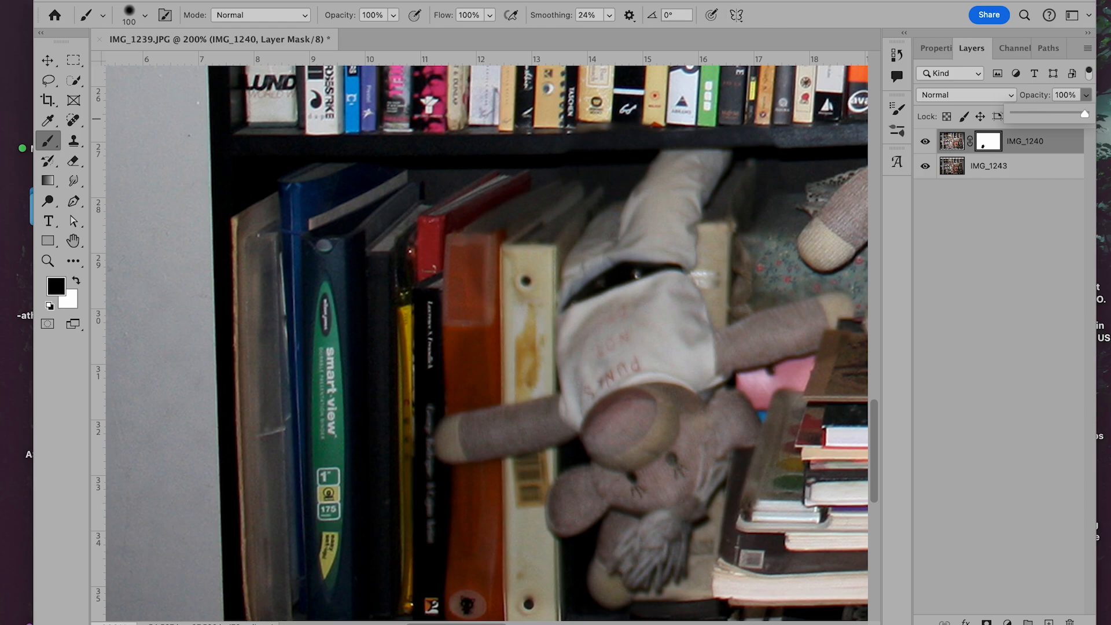
{"action": "left_click", "coordinate": [49, 61]}
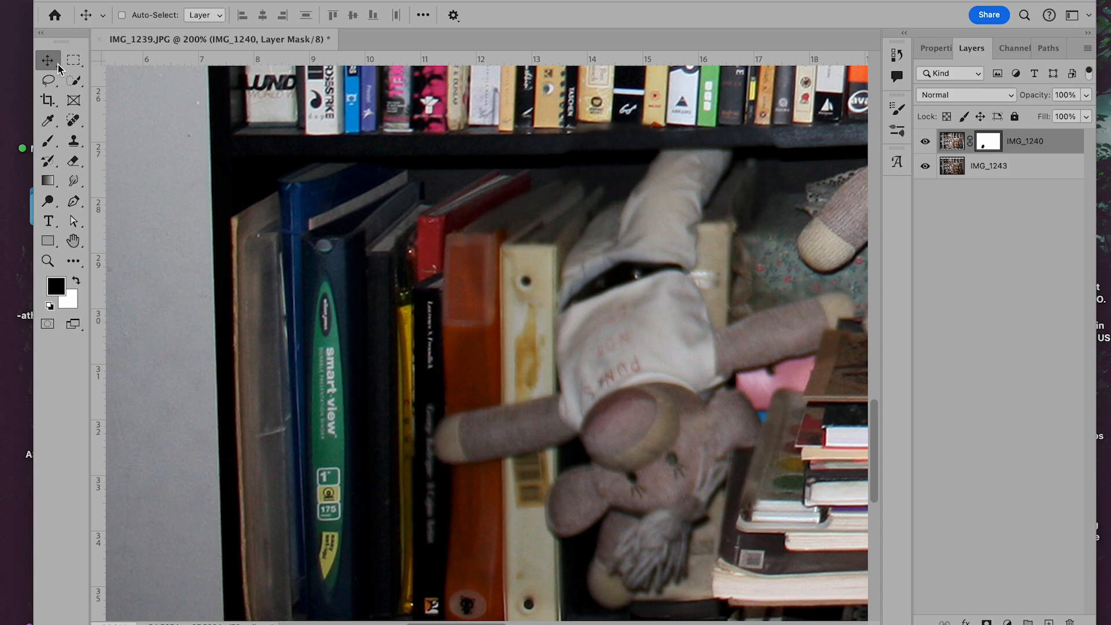
{"action": "key", "text": "ctrl+0"}
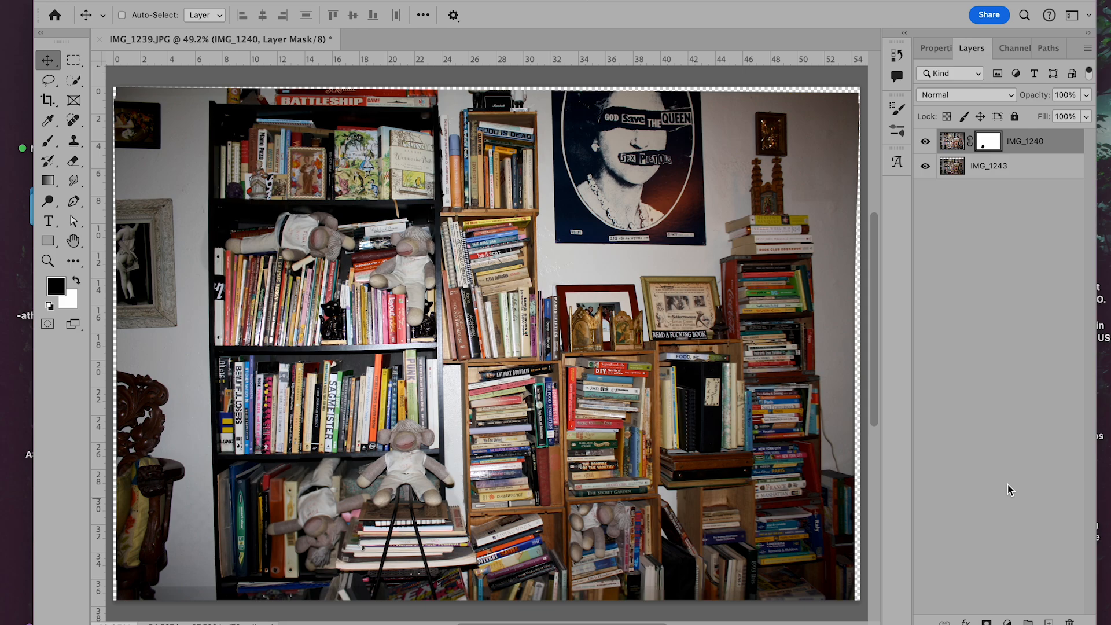
{"action": "left_click", "coordinate": [1088, 51]}
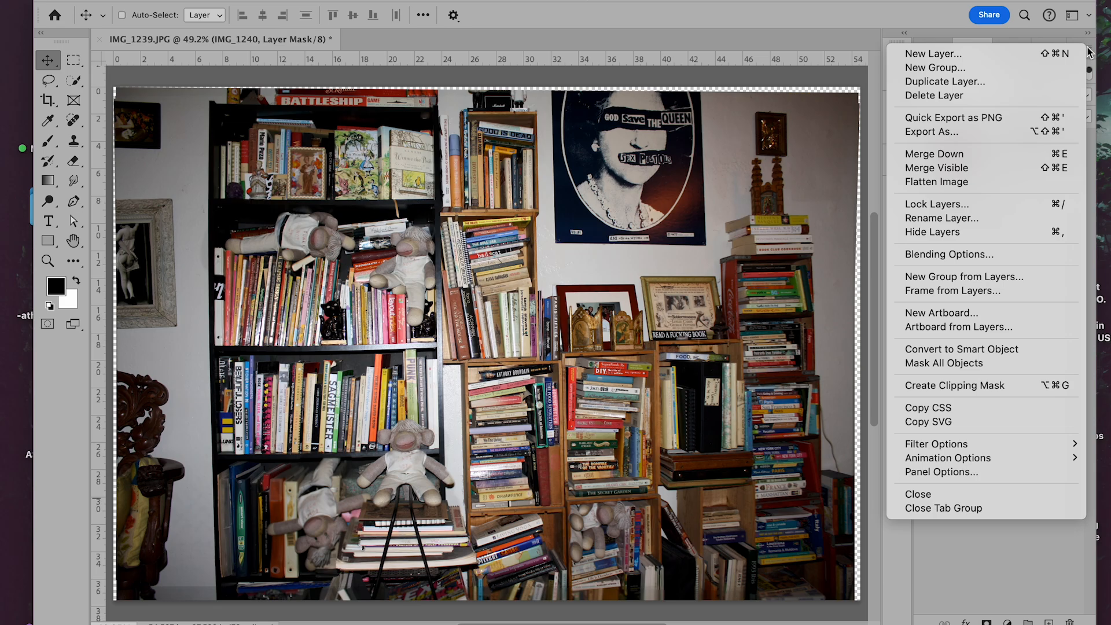
{"action": "left_click", "coordinate": [1037, 168]}
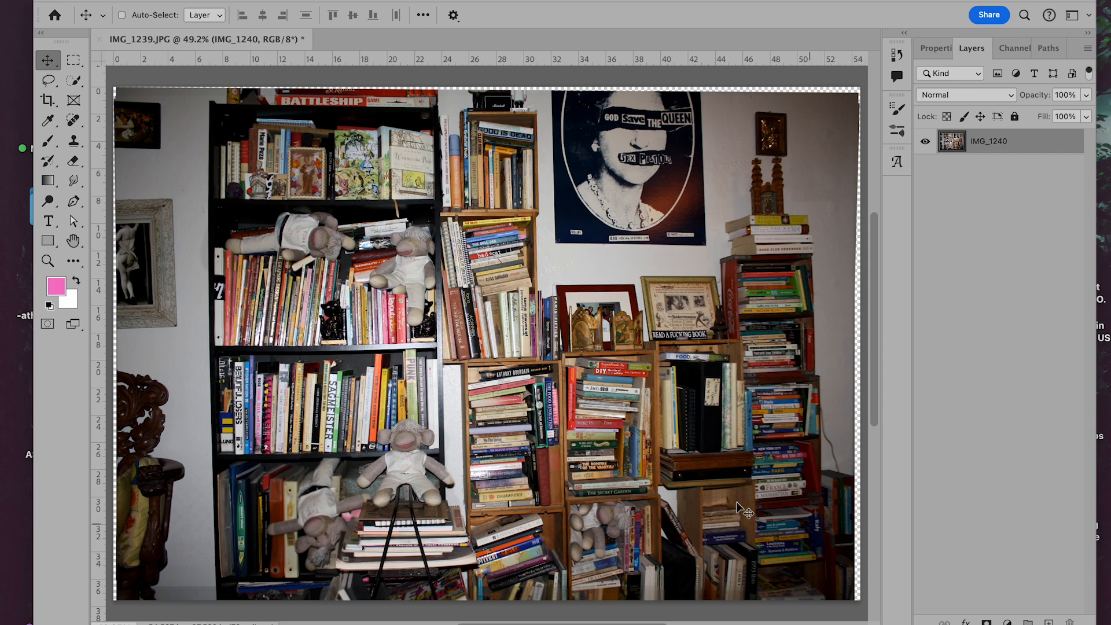
- Crop the merged image slightly inward on all four sides to remove the transparent edges left by the alignment
{"action": "left_click", "coordinate": [49, 100]}
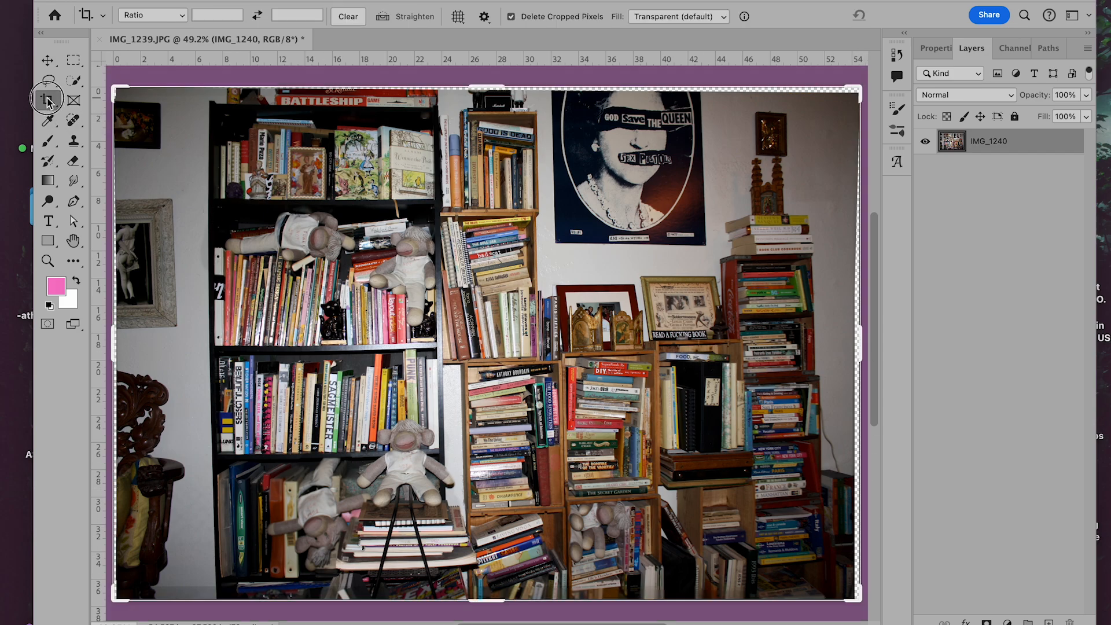
{"action": "left_click_drag", "start_coordinate": [478, 88], "coordinate": [478, 92]}
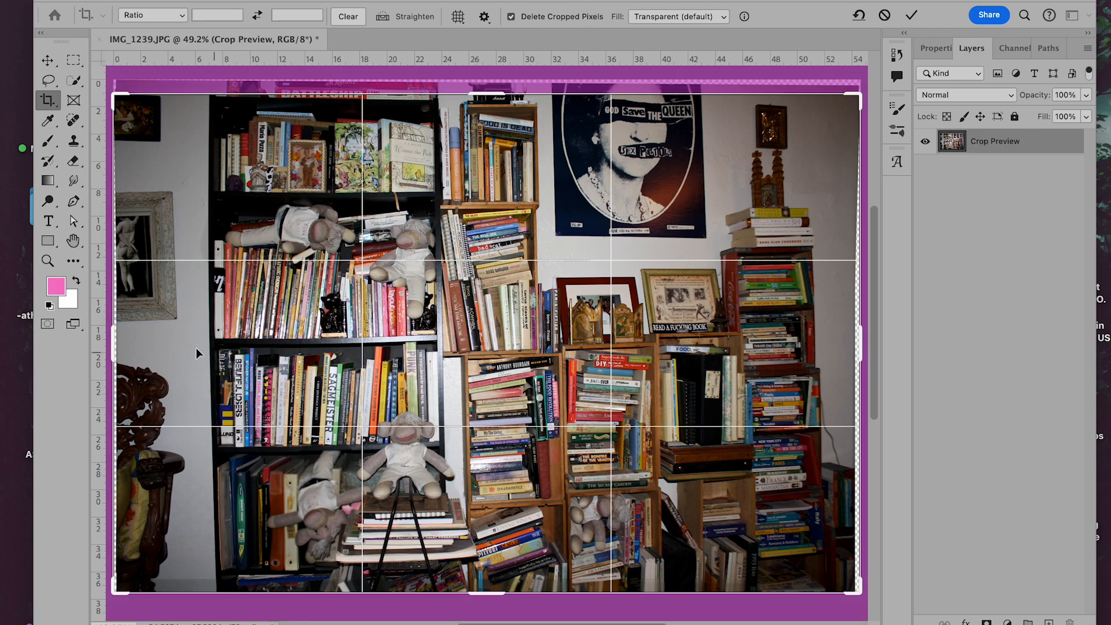
{"action": "left_click_drag", "start_coordinate": [117, 345], "coordinate": [132, 346]}
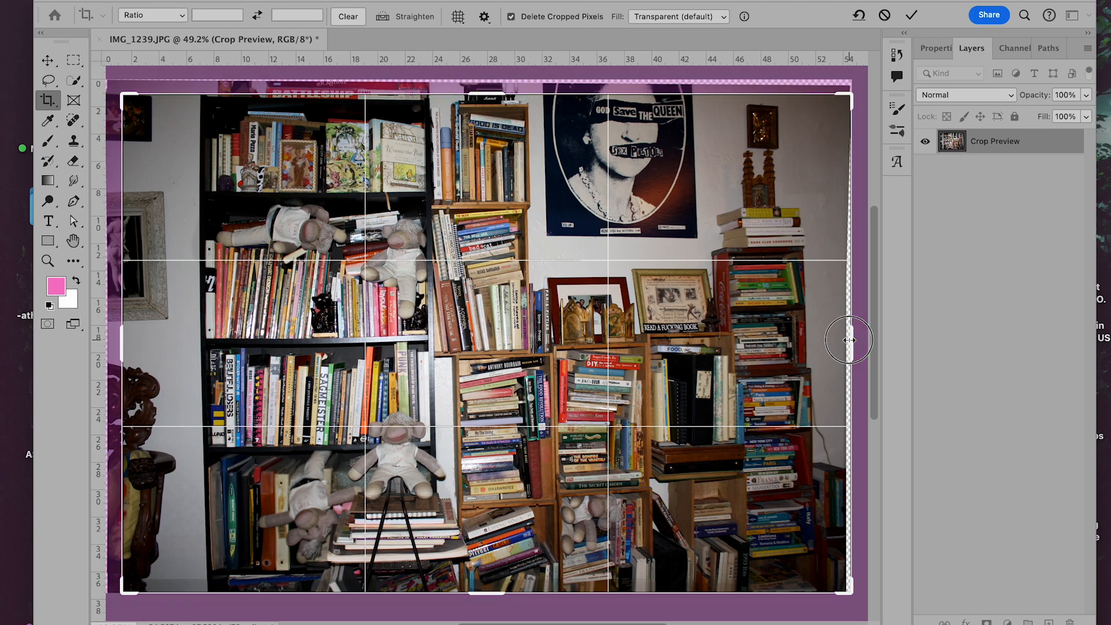
{"action": "left_click_drag", "start_coordinate": [851, 346], "coordinate": [832, 350]}
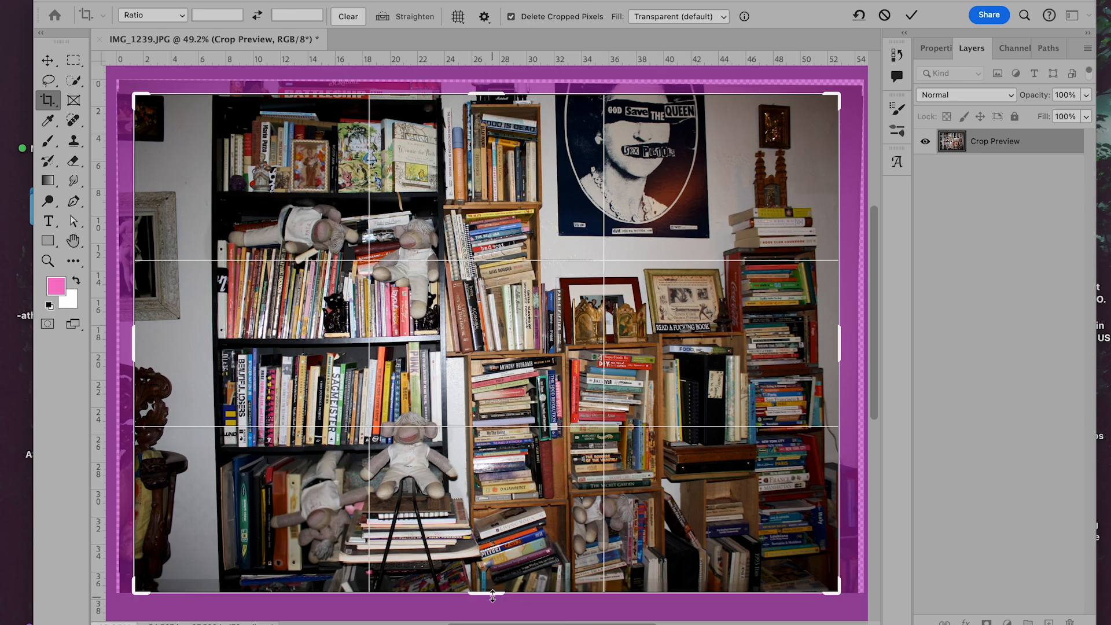
{"action": "left_click_drag", "start_coordinate": [493, 597], "coordinate": [552, 601]}
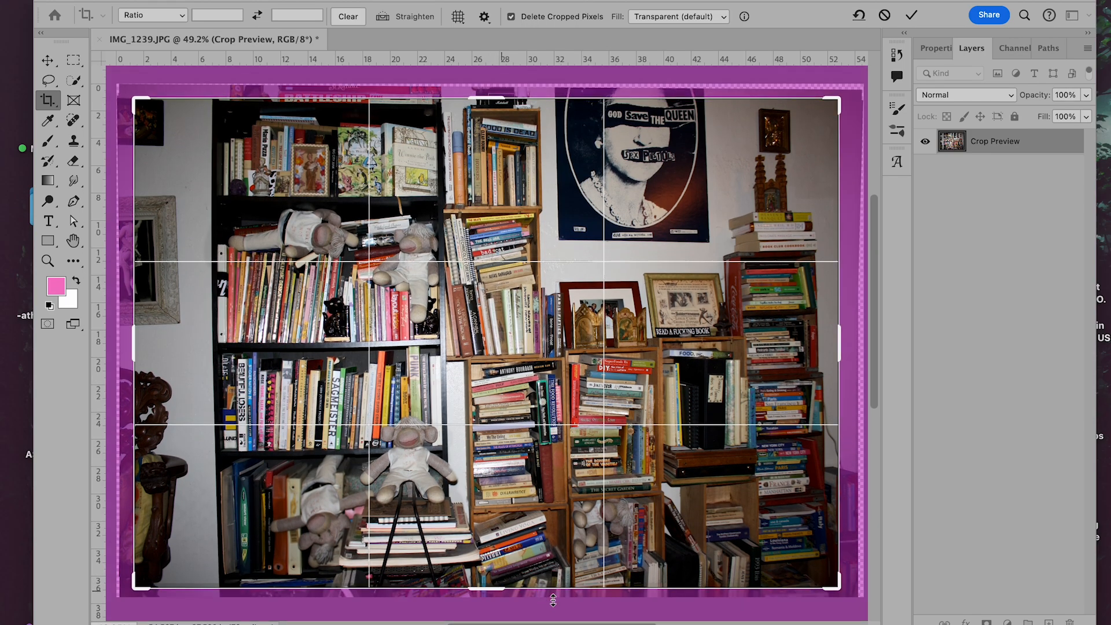
{"action": "key", "text": "Return"}
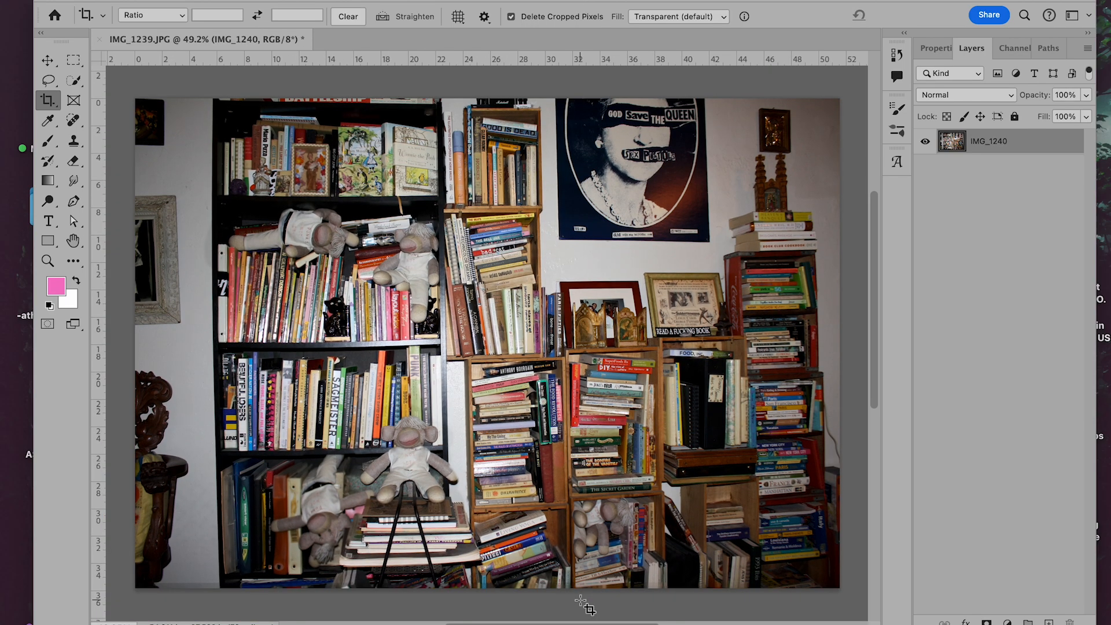